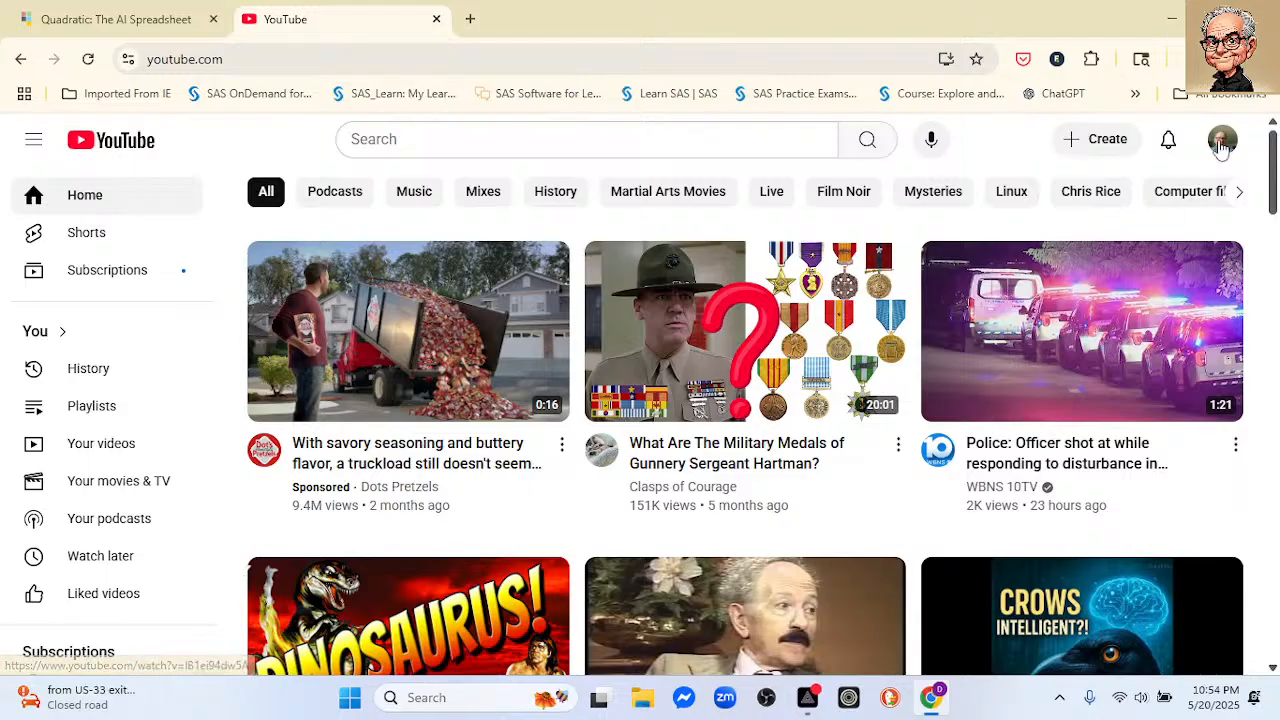
{"action": "left_click", "coordinate": [1100, 140]}
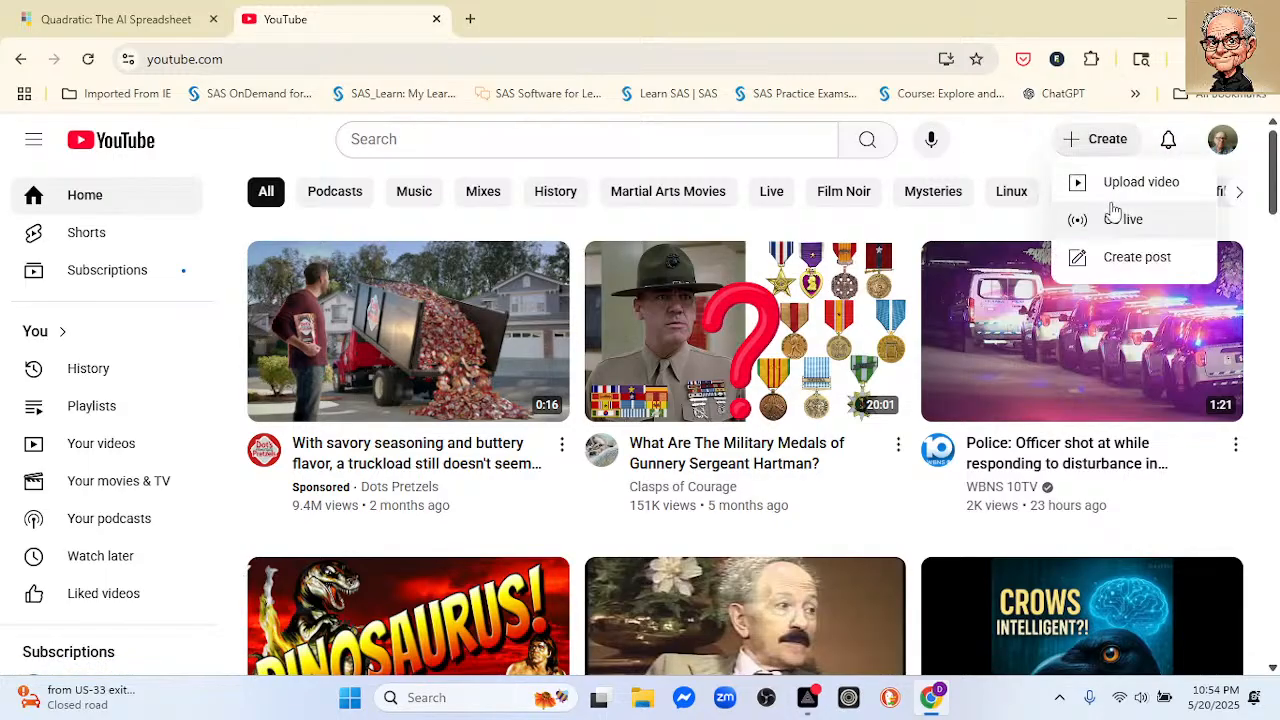
{"action": "left_click", "coordinate": [1100, 183]}
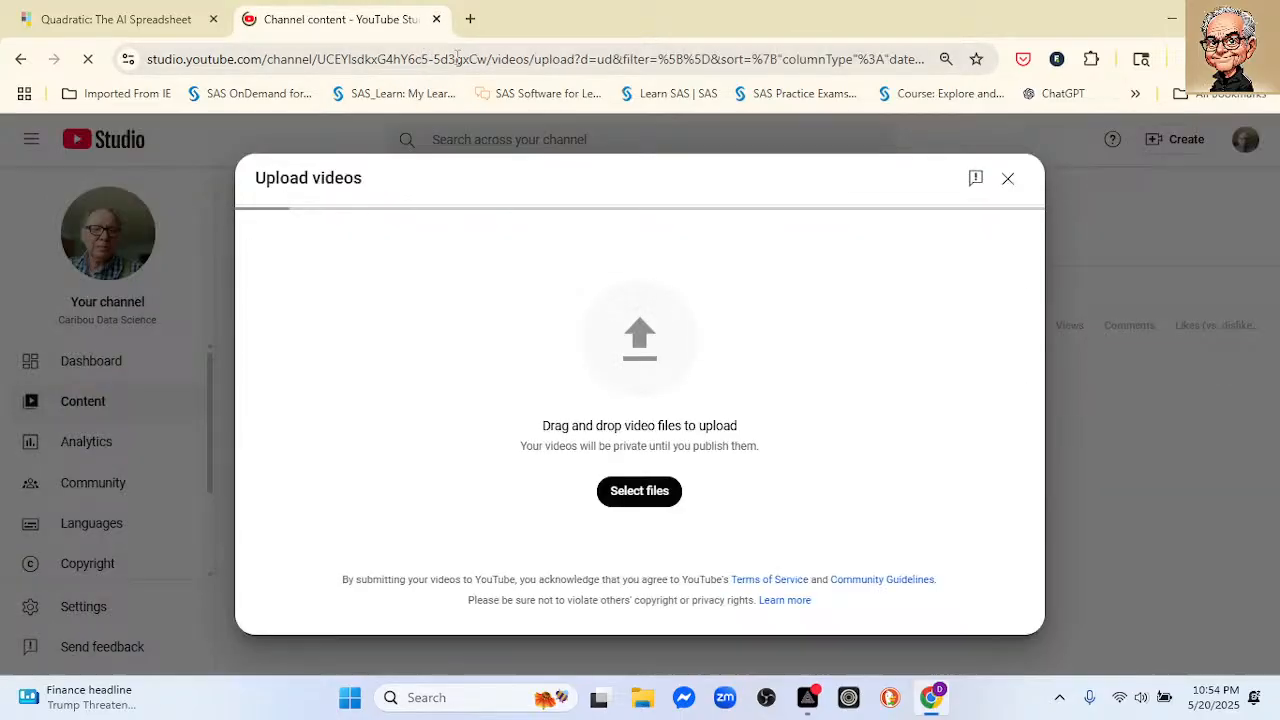
{"action": "left_click", "coordinate": [436, 19]}
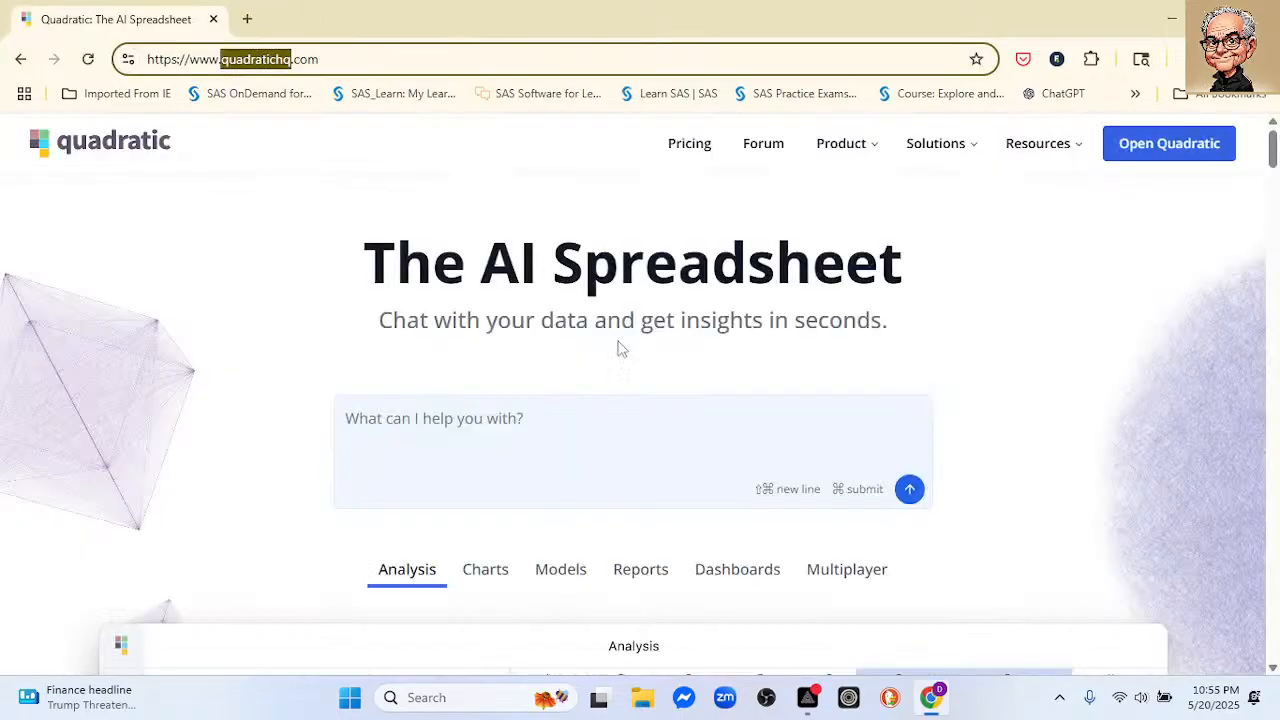
Step: Open YouTube in a new browser tab and go to the control page of the "Quadratic AI: Lives Saved by Vaccines" live stream
{"action": "left_click", "coordinate": [247, 19]}
{"action": "left_click", "coordinate": [514, 313]}
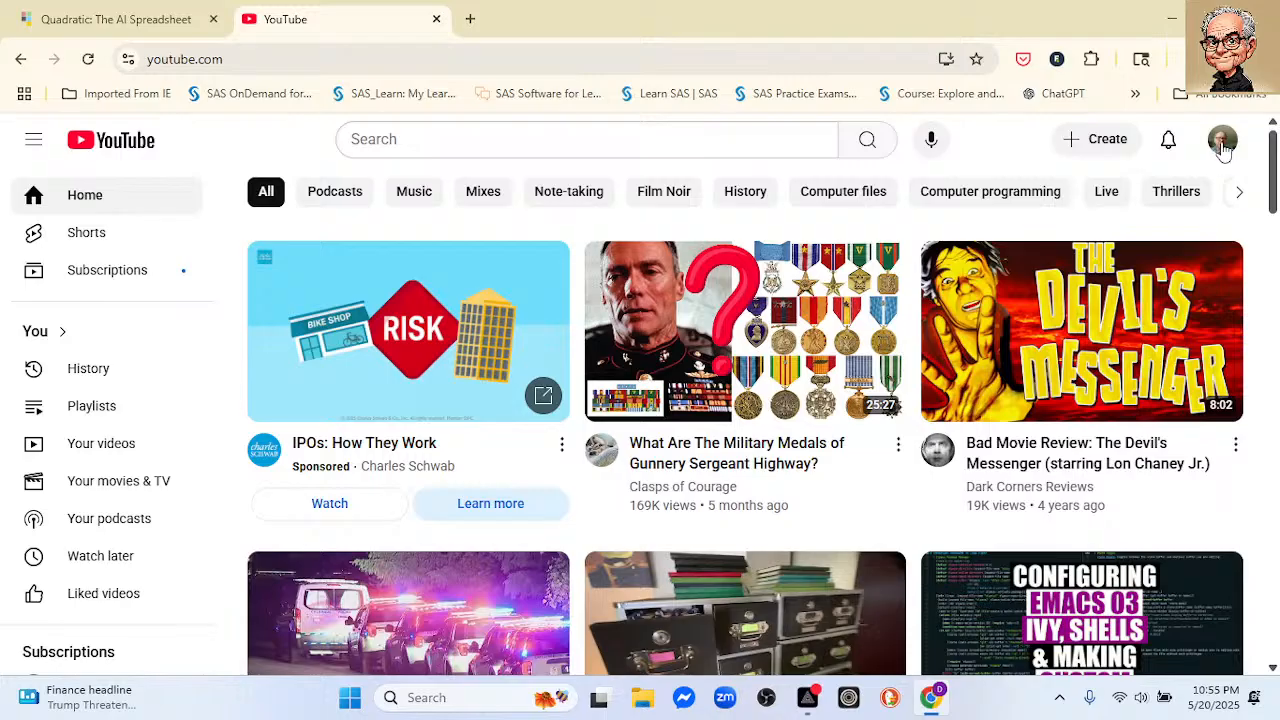
{"action": "left_click", "coordinate": [1091, 135]}
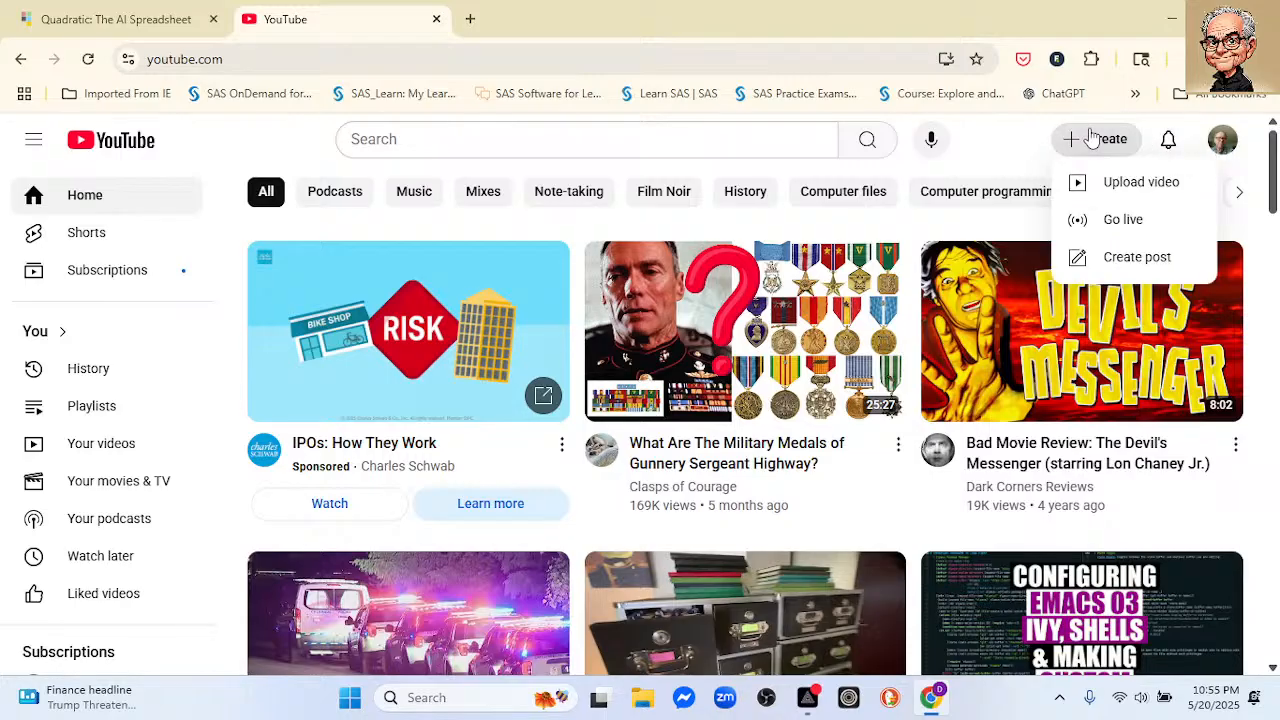
{"action": "left_click", "coordinate": [1122, 219]}
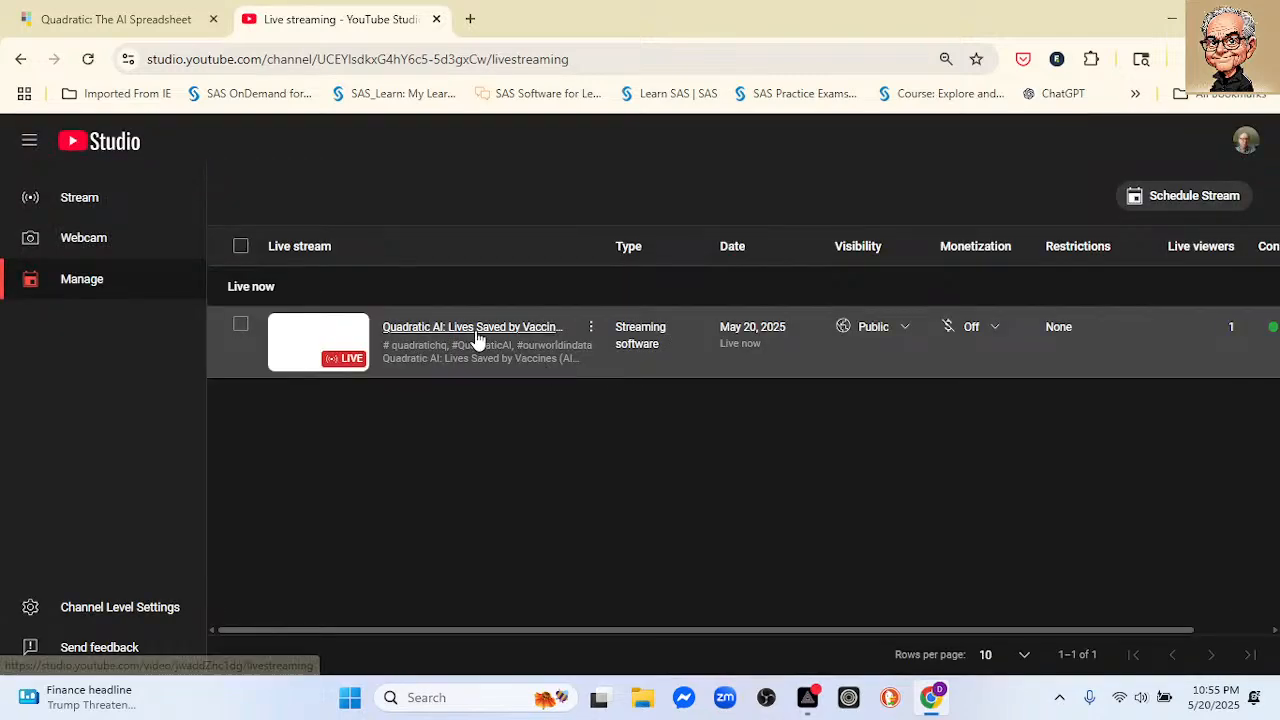
{"action": "left_click", "coordinate": [476, 334]}
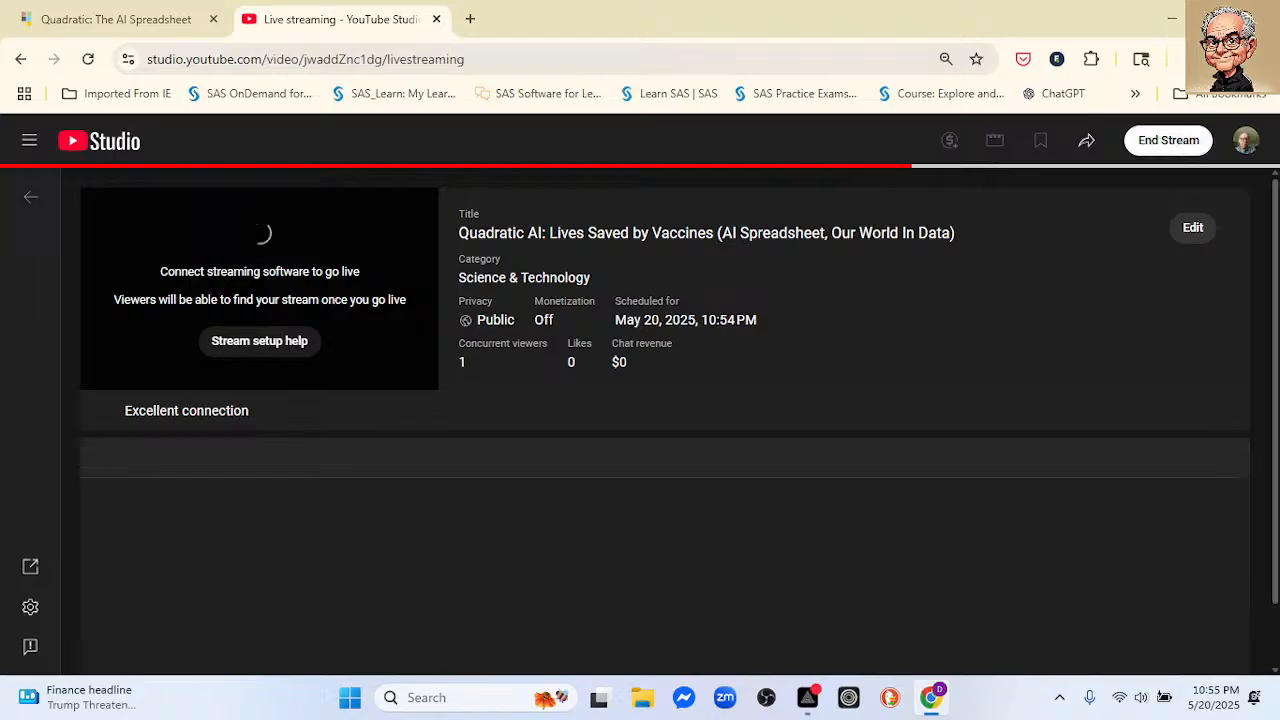
Step: Restore the browser from full-screen size and pop out the stream's live chat into its own window
{"action": "left_click", "coordinate": [1217, 19]}
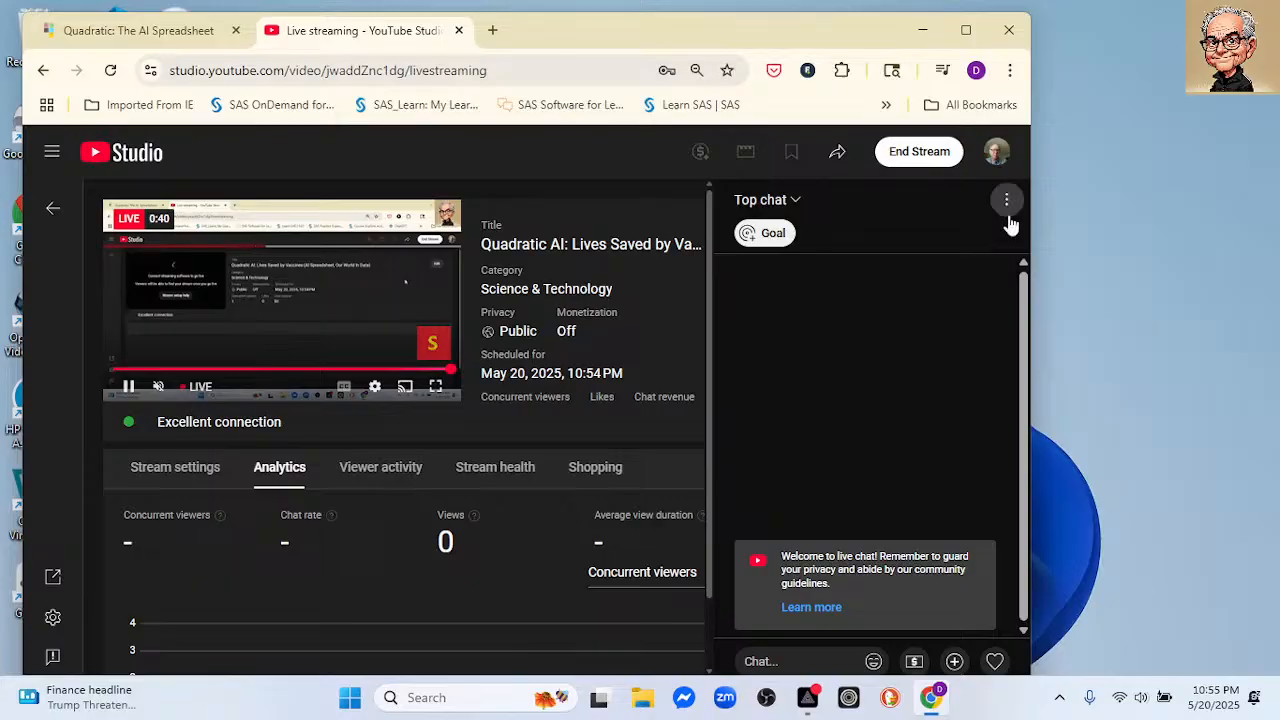
{"action": "left_click", "coordinate": [1006, 200]}
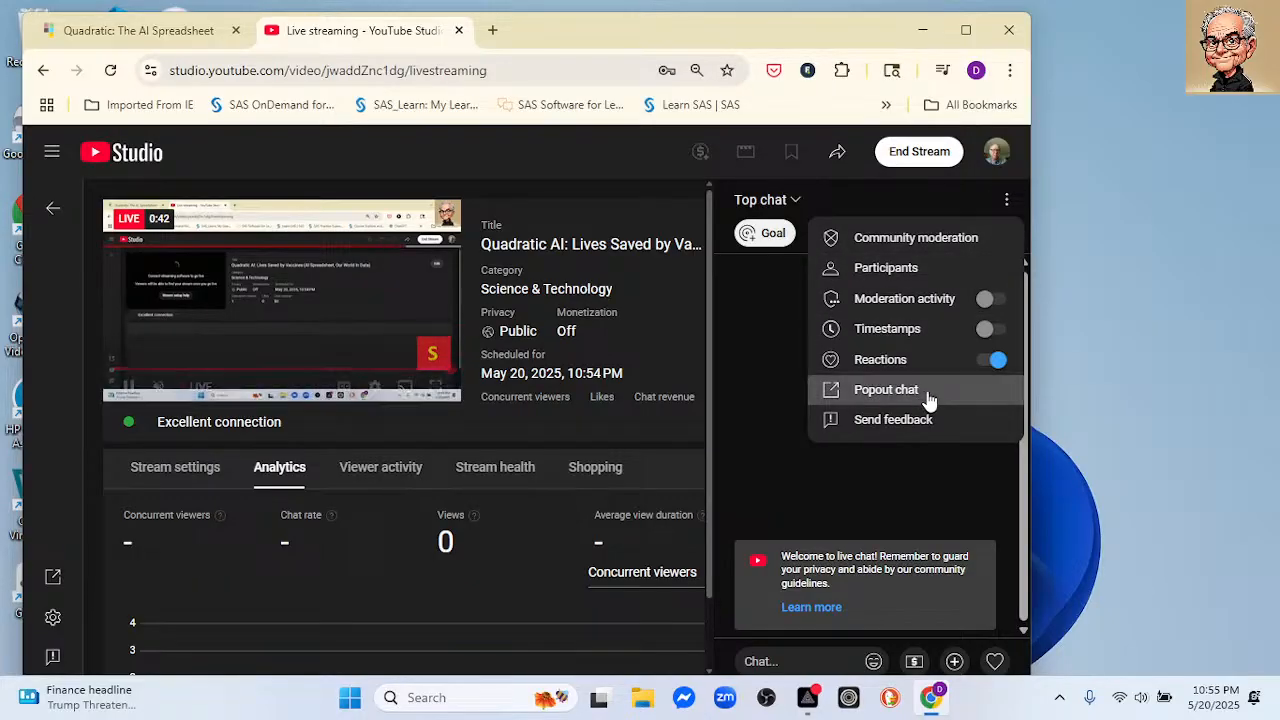
{"action": "left_click", "coordinate": [886, 390]}
Step: Place the chat window as a narrow, full-height strip beside the browser and widen the browser window to meet it
{"action": "left_click_drag", "start_coordinate": [270, 15], "coordinate": [954, 42]}
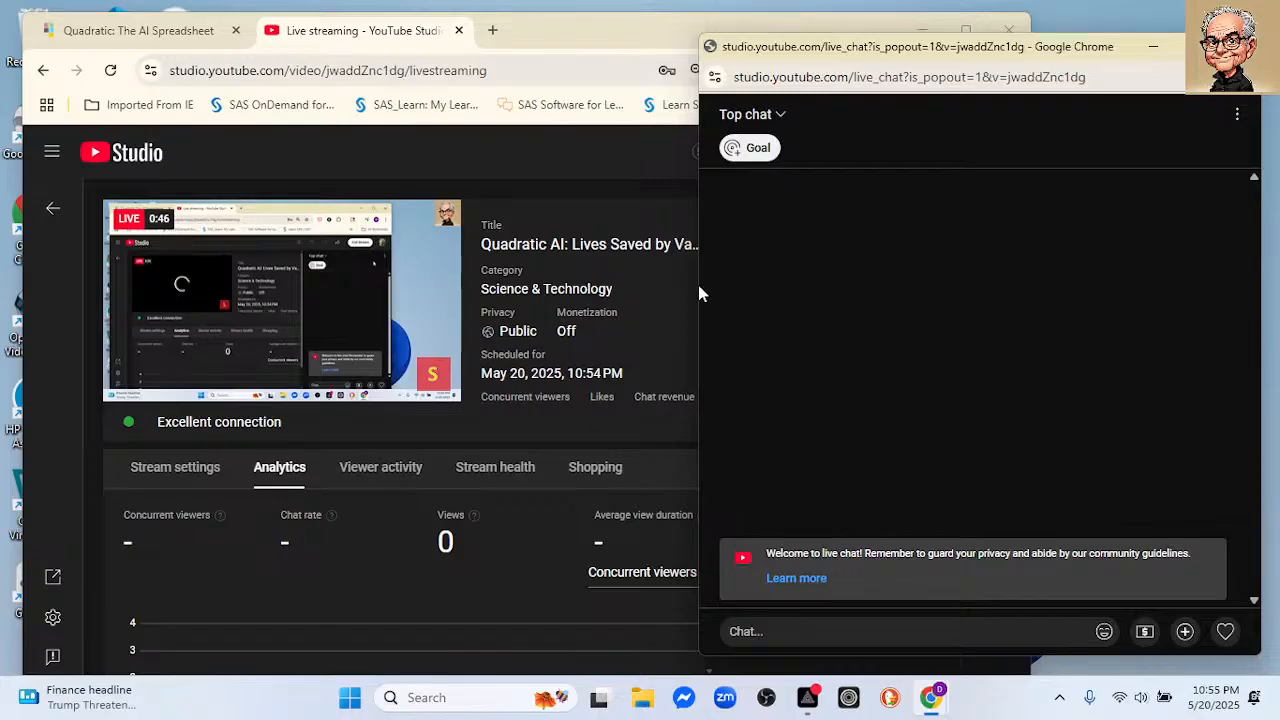
{"action": "left_click_drag", "start_coordinate": [698, 293], "coordinate": [1050, 375]}
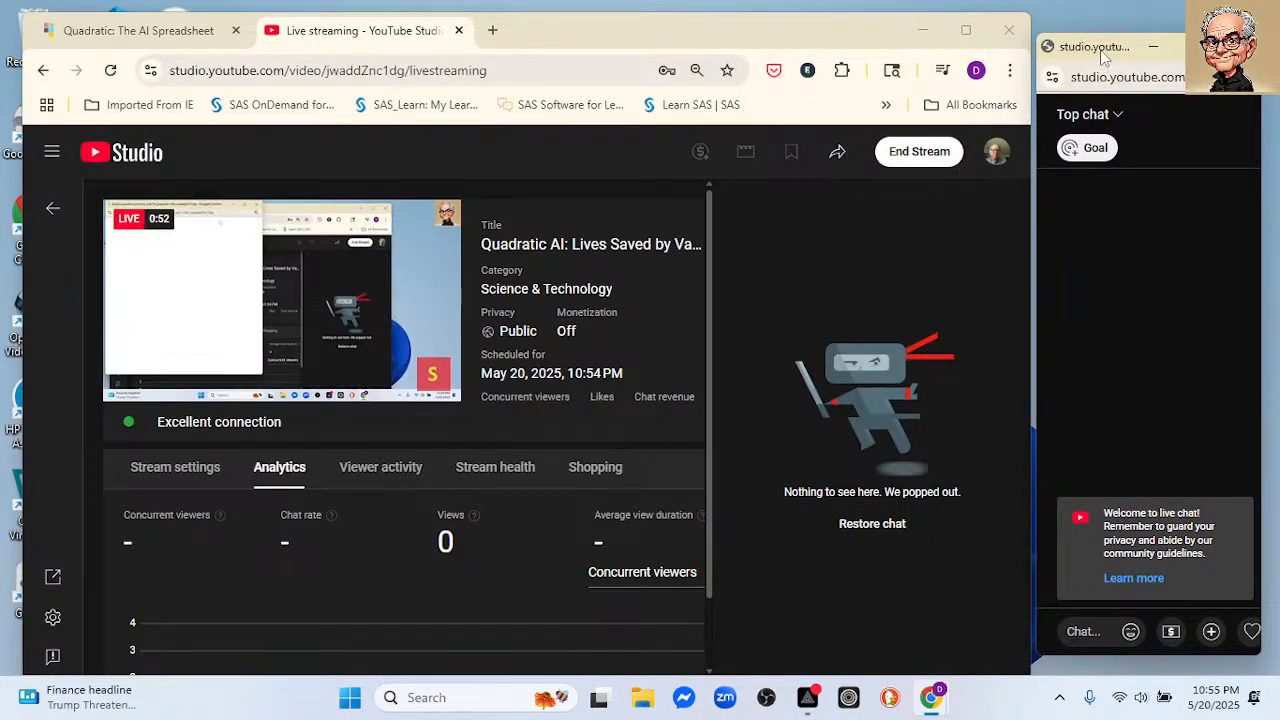
{"action": "left_click_drag", "start_coordinate": [1101, 55], "coordinate": [1114, 31]}
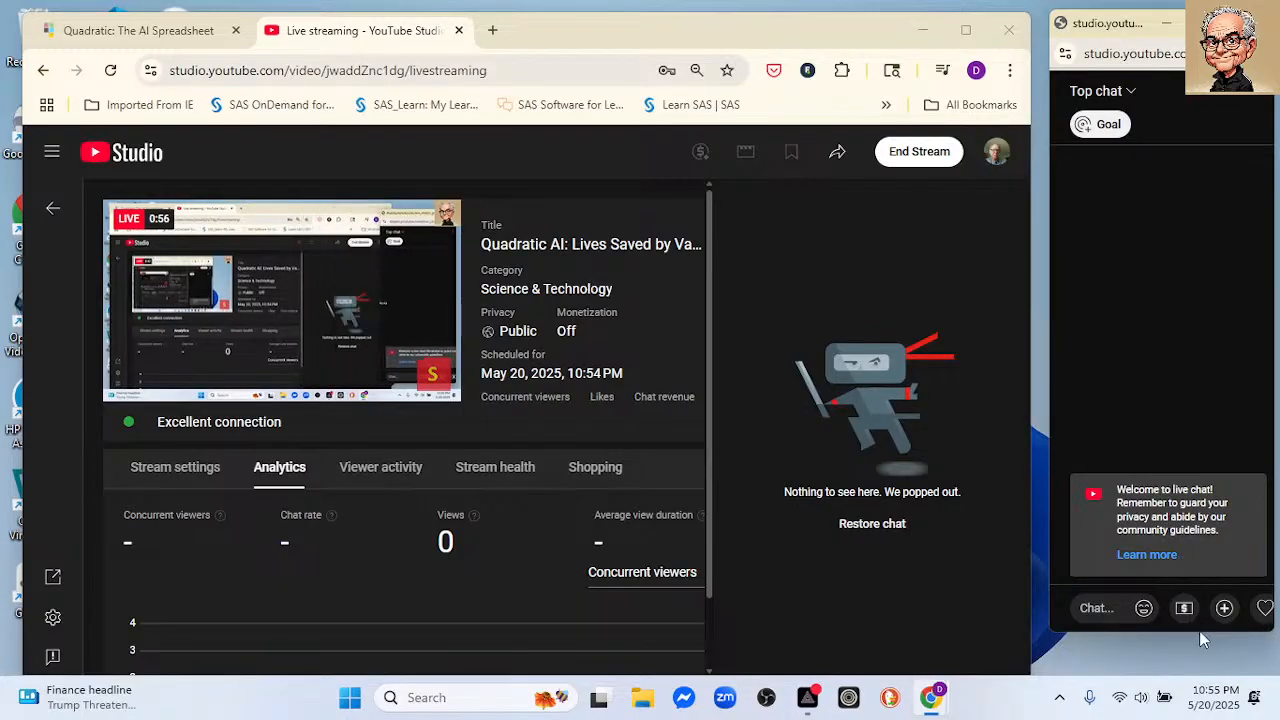
{"action": "left_click_drag", "start_coordinate": [1200, 632], "coordinate": [1205, 712]}
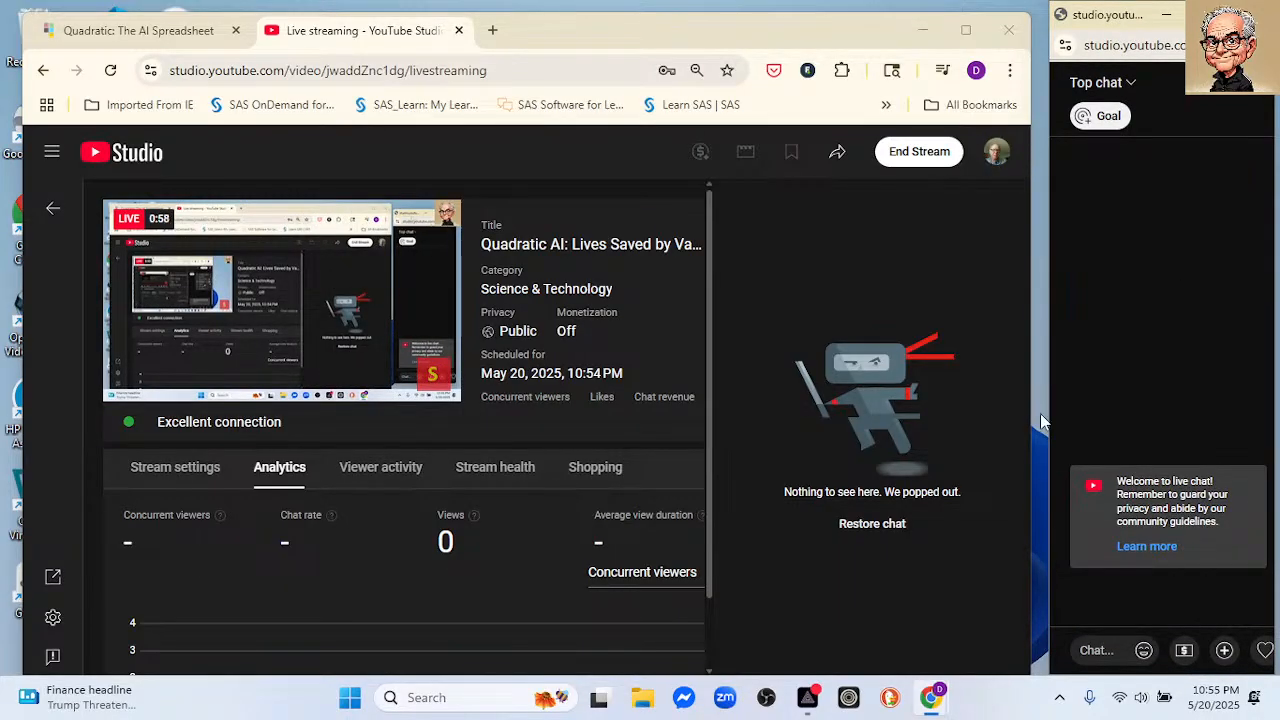
{"action": "left_click_drag", "start_coordinate": [1050, 432], "coordinate": [1086, 440]}
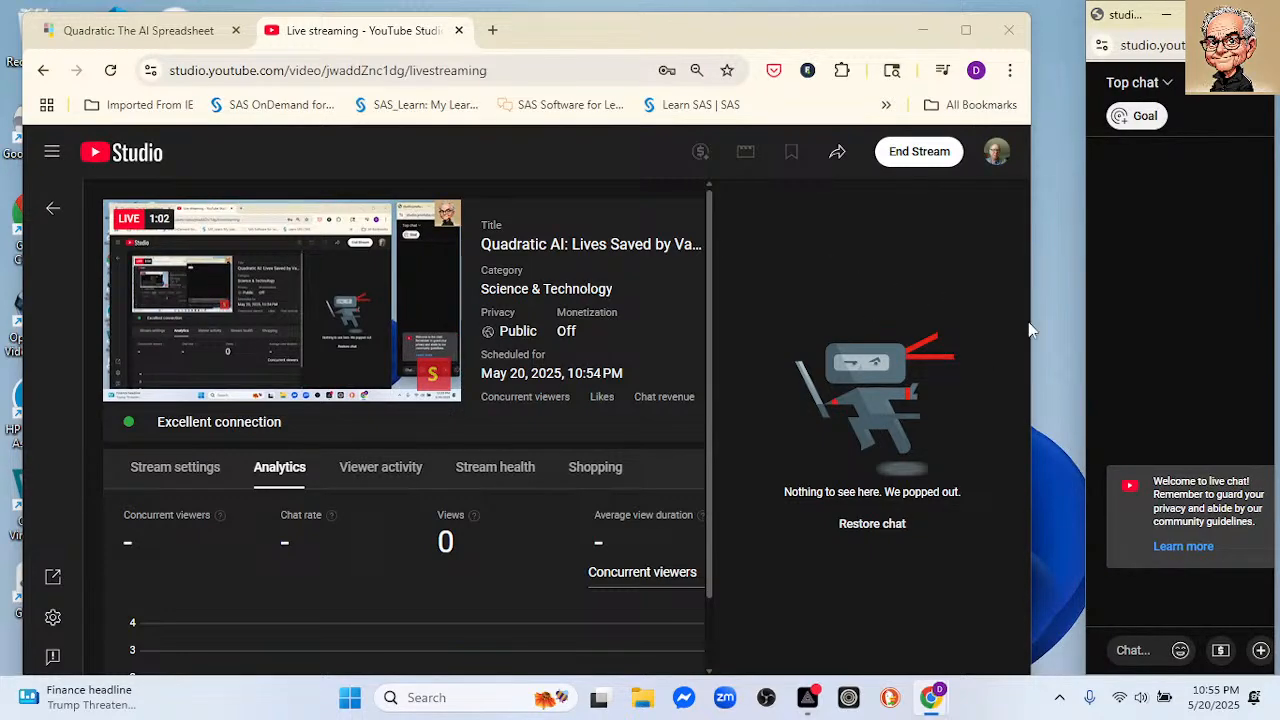
{"action": "left_click_drag", "start_coordinate": [1034, 321], "coordinate": [1080, 329]}
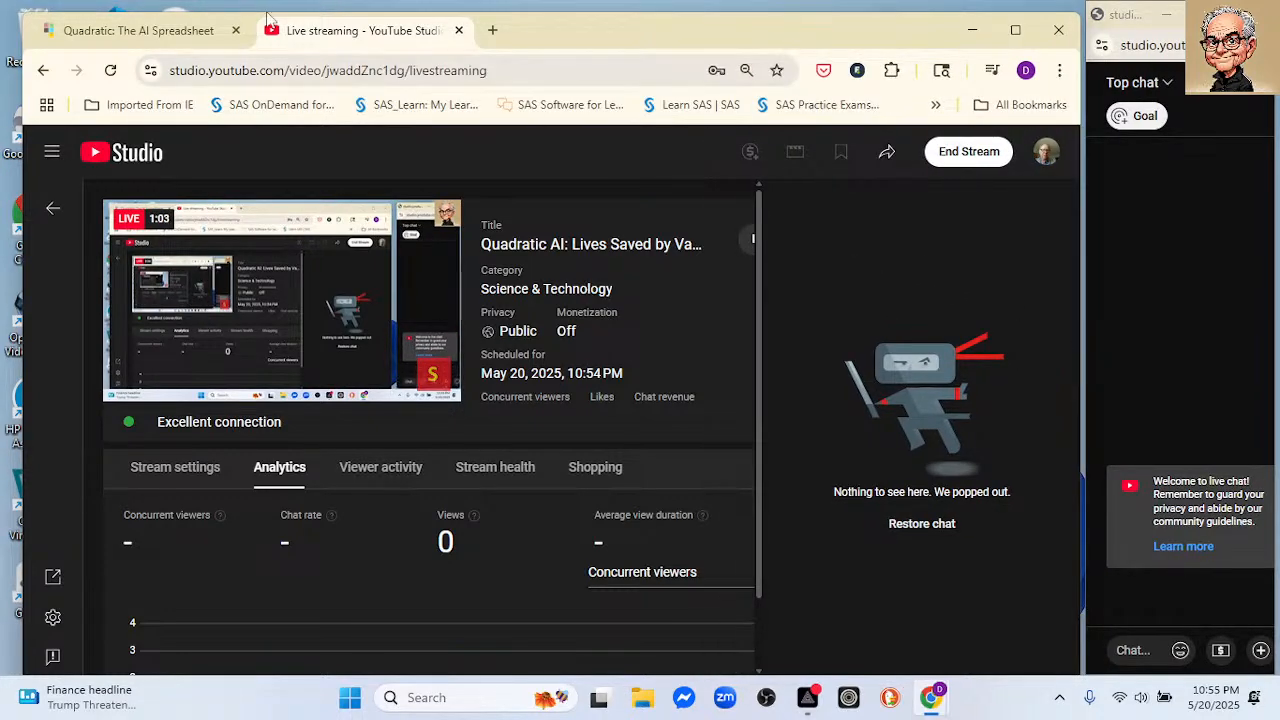
Step: Switch to the Quadratic site, open the app and create a new team file
{"action": "left_click", "coordinate": [208, 30]}
{"action": "left_click", "coordinate": [950, 163]}
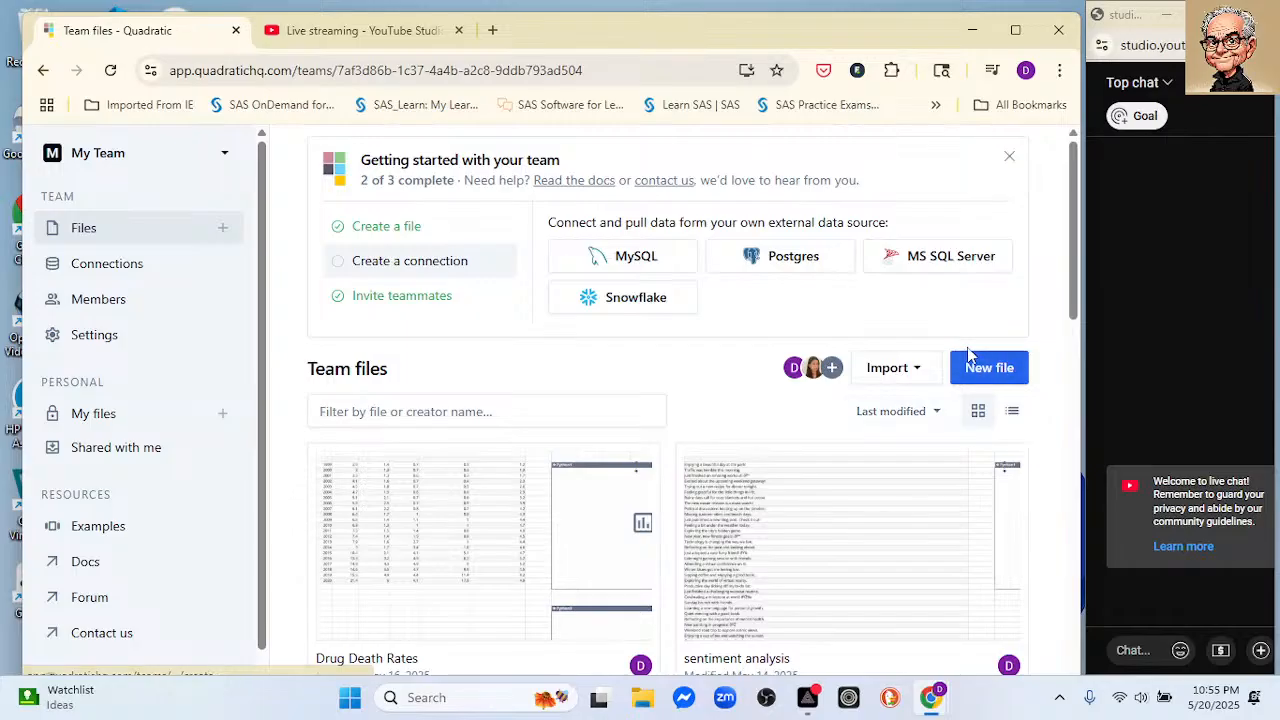
{"action": "left_click", "coordinate": [977, 370]}
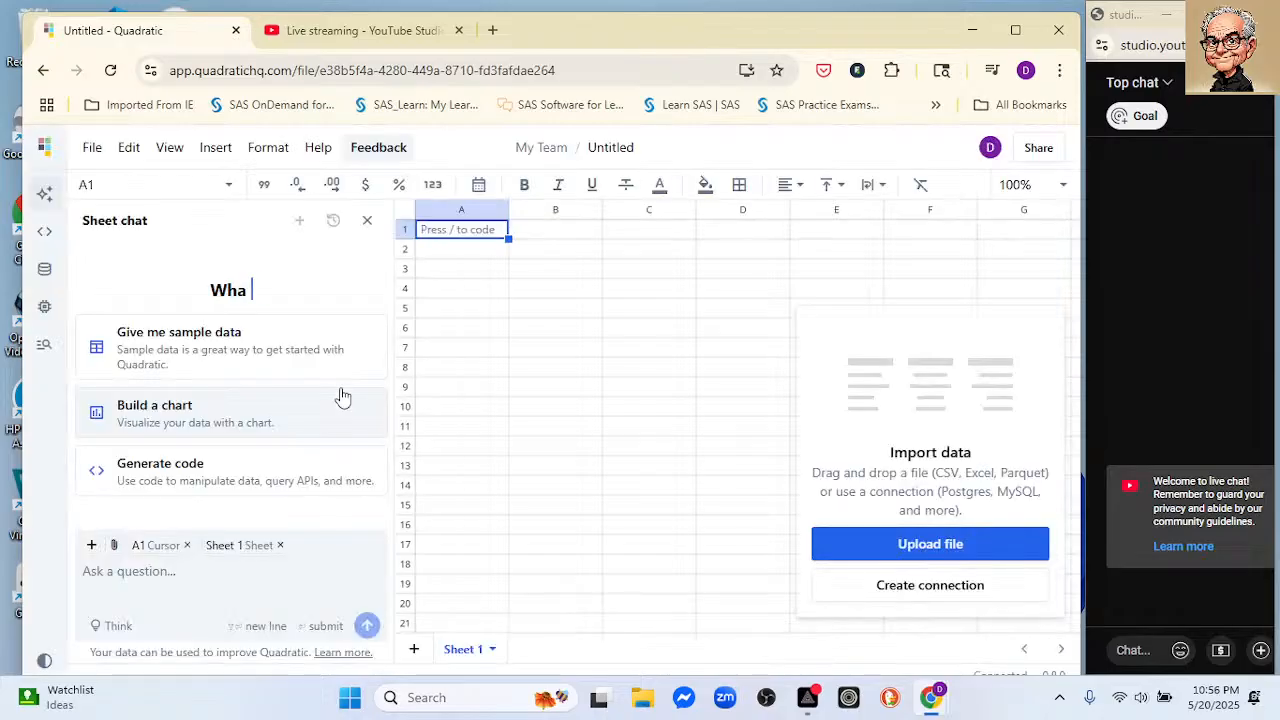
Step: Import the file lives-saved-vaccines.xlsx into the new spreadsheet
{"action": "left_click", "coordinate": [856, 538]}
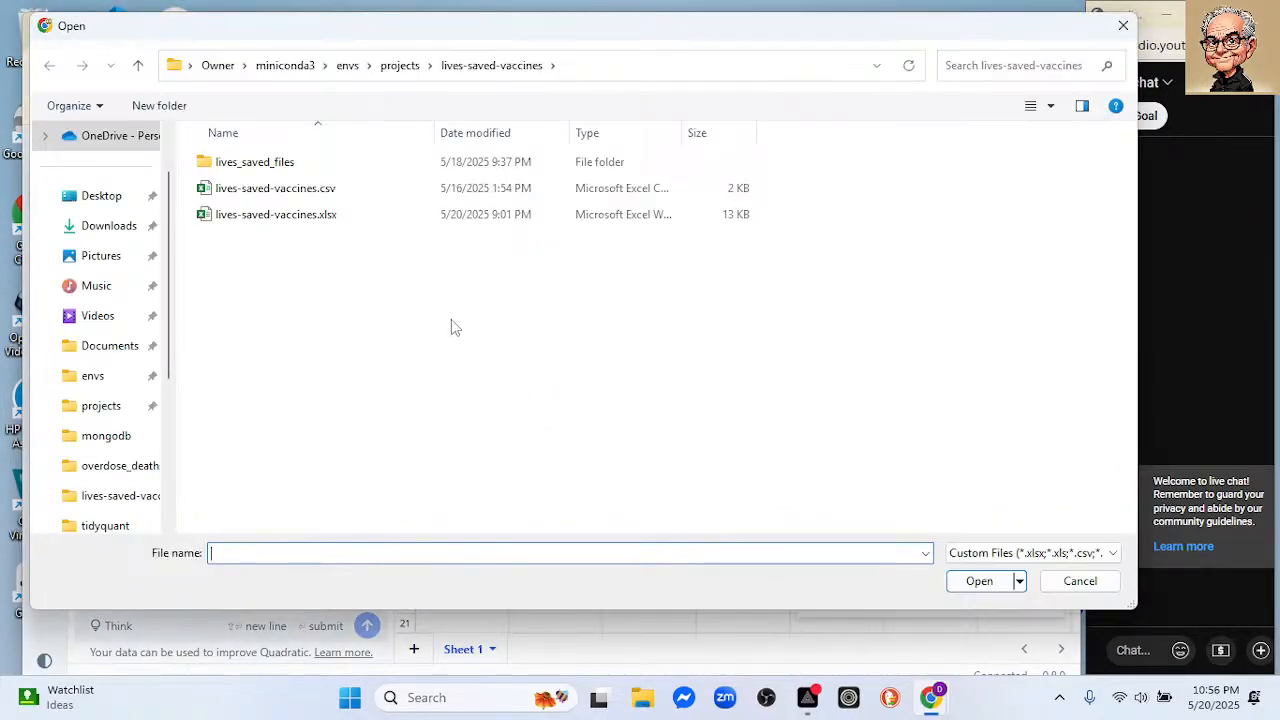
{"action": "left_click", "coordinate": [308, 228]}
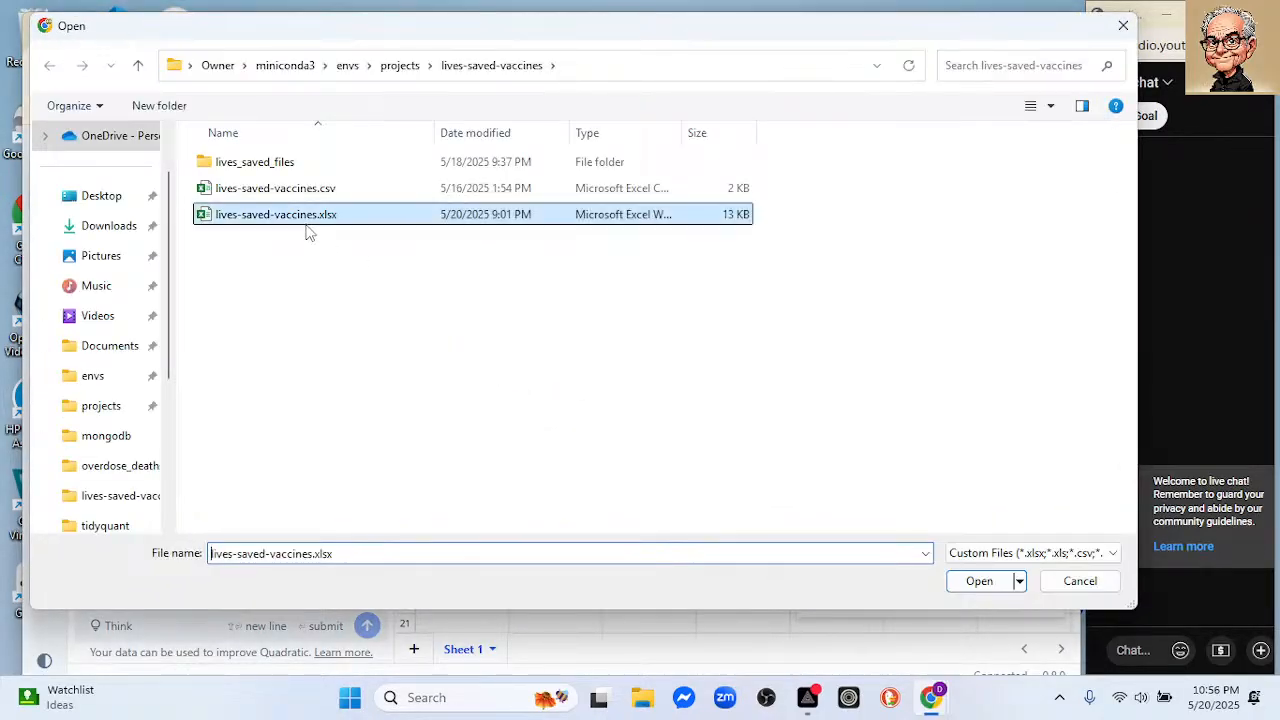
{"action": "left_click", "coordinate": [994, 590]}
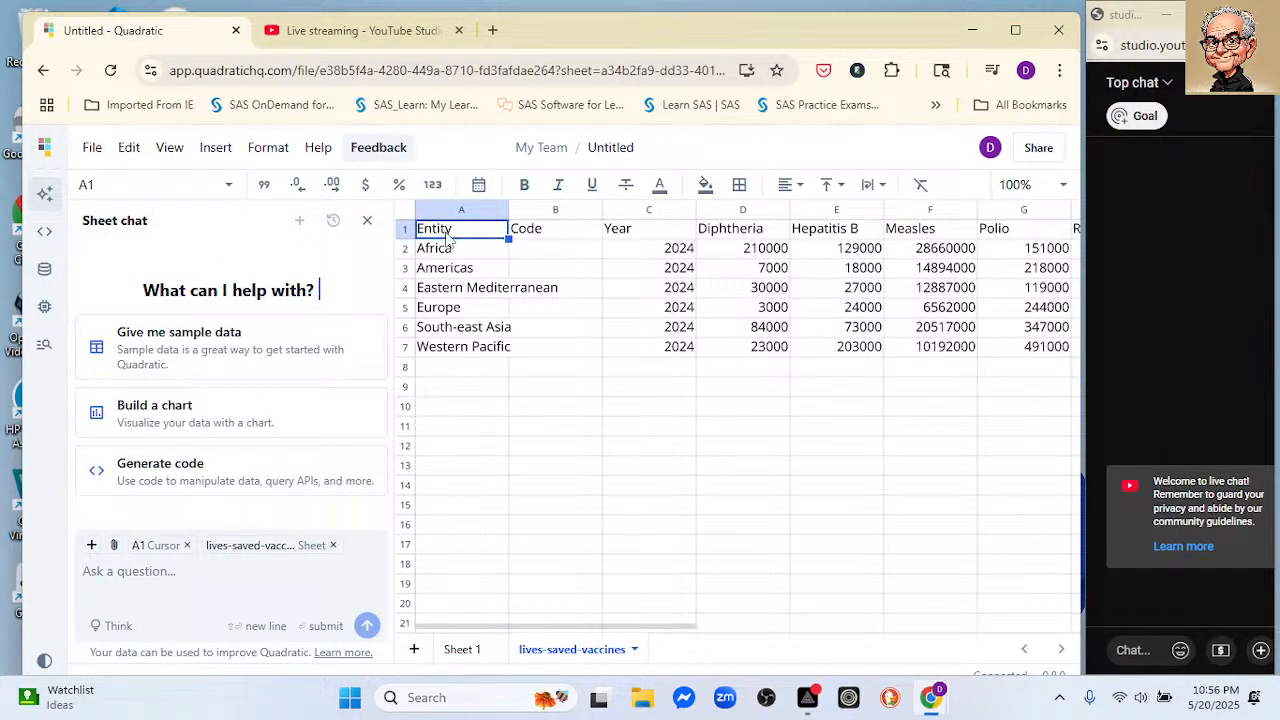
Step: Convert the imported data in A1:Q7 into a table and use its first row as column names
{"action": "key", "text": "ctrl+shift+End"}
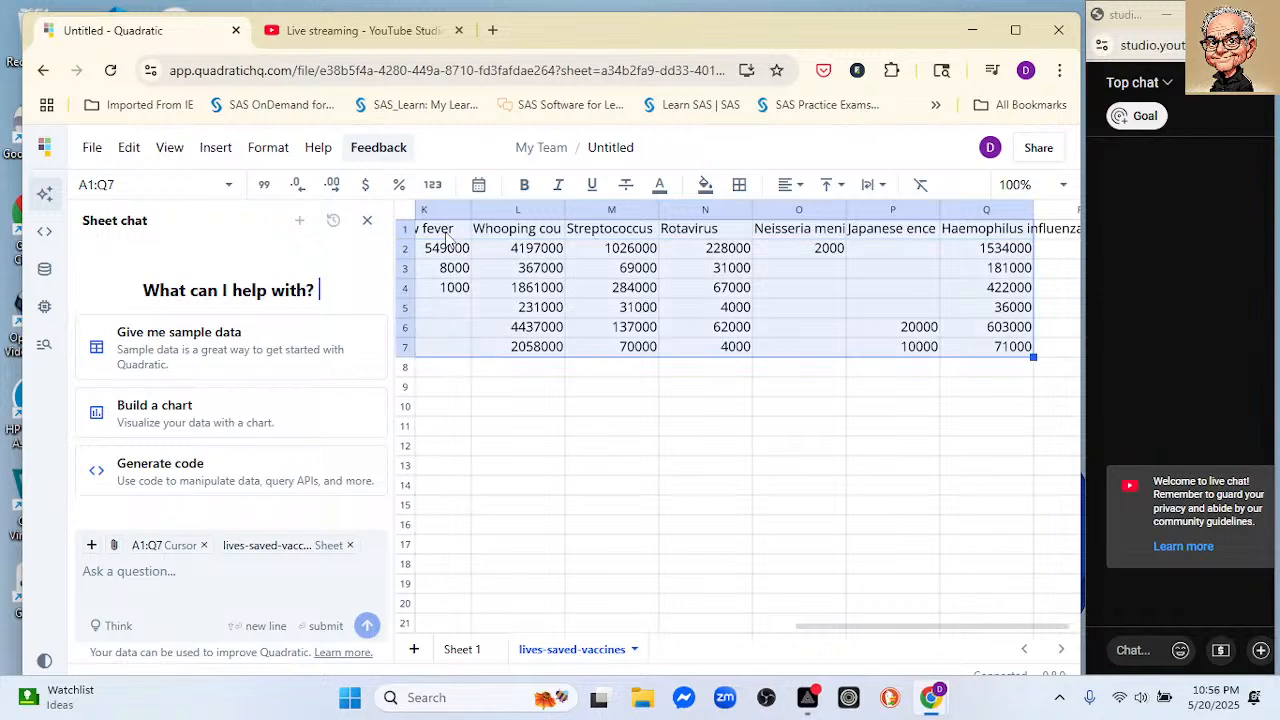
{"action": "left_click", "coordinate": [218, 150]}
{"action": "left_click", "coordinate": [268, 148]}
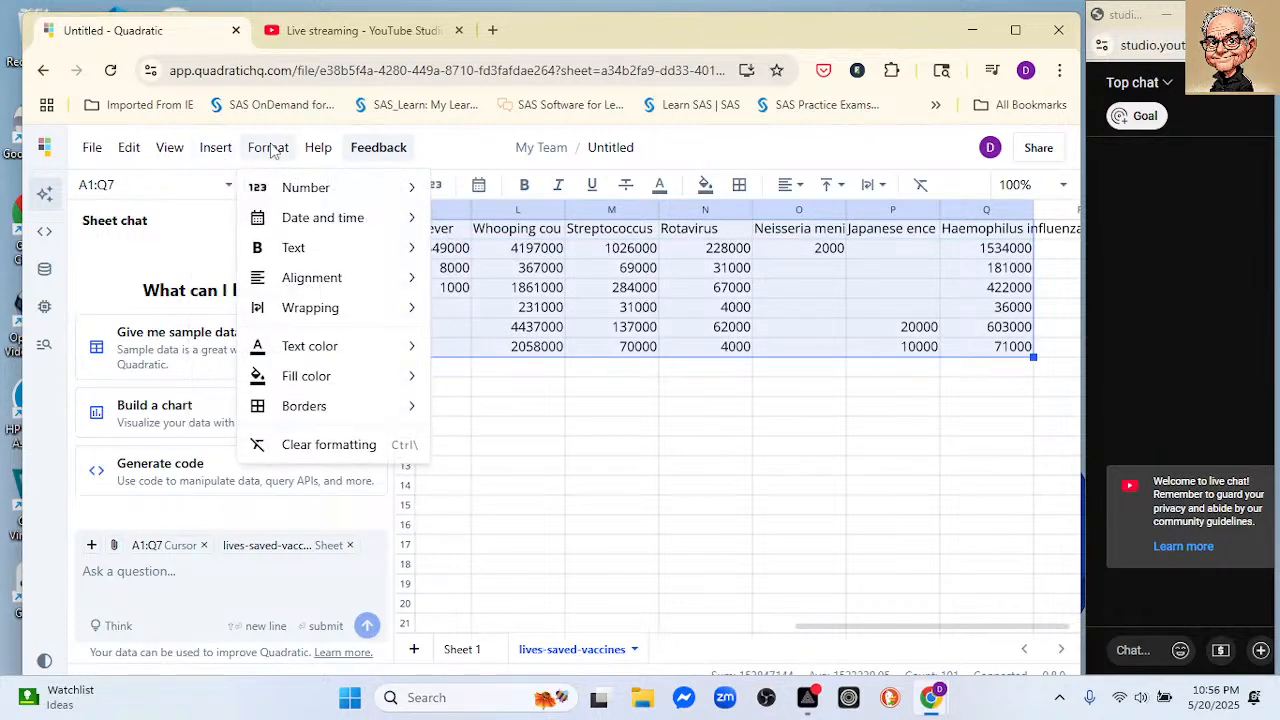
{"action": "mouse_move", "coordinate": [276, 195]}
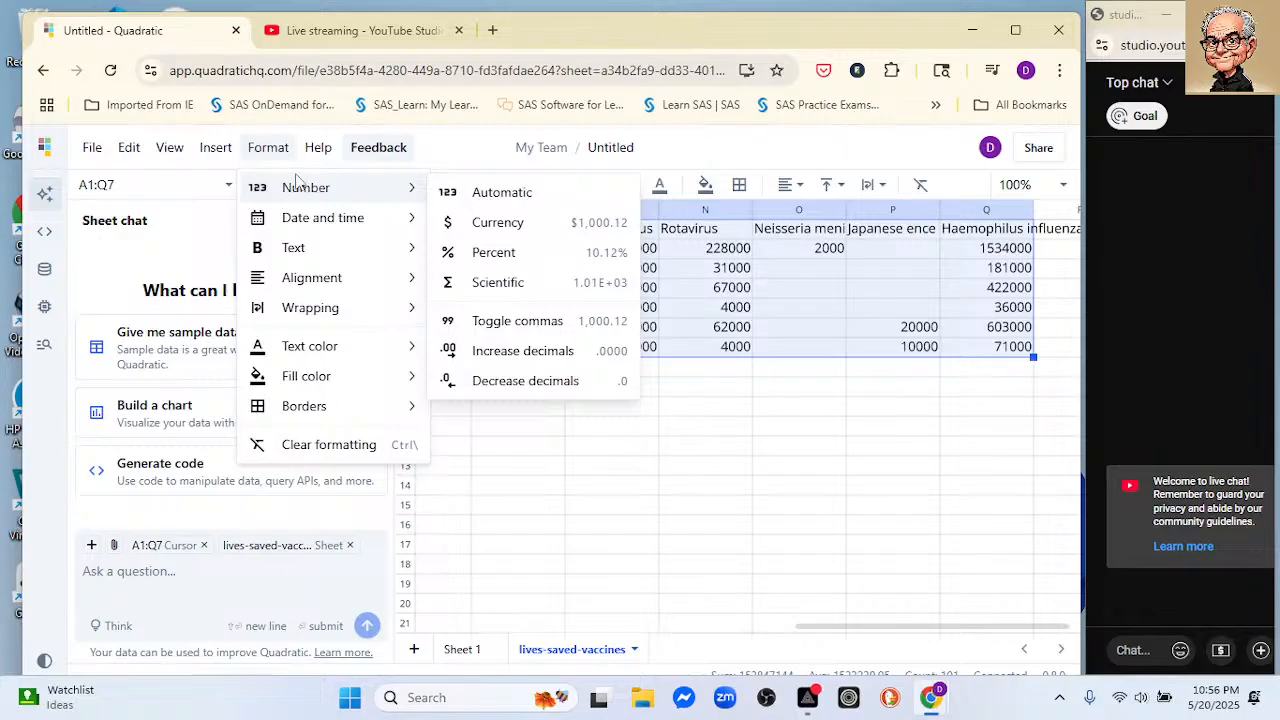
{"action": "left_click", "coordinate": [197, 150]}
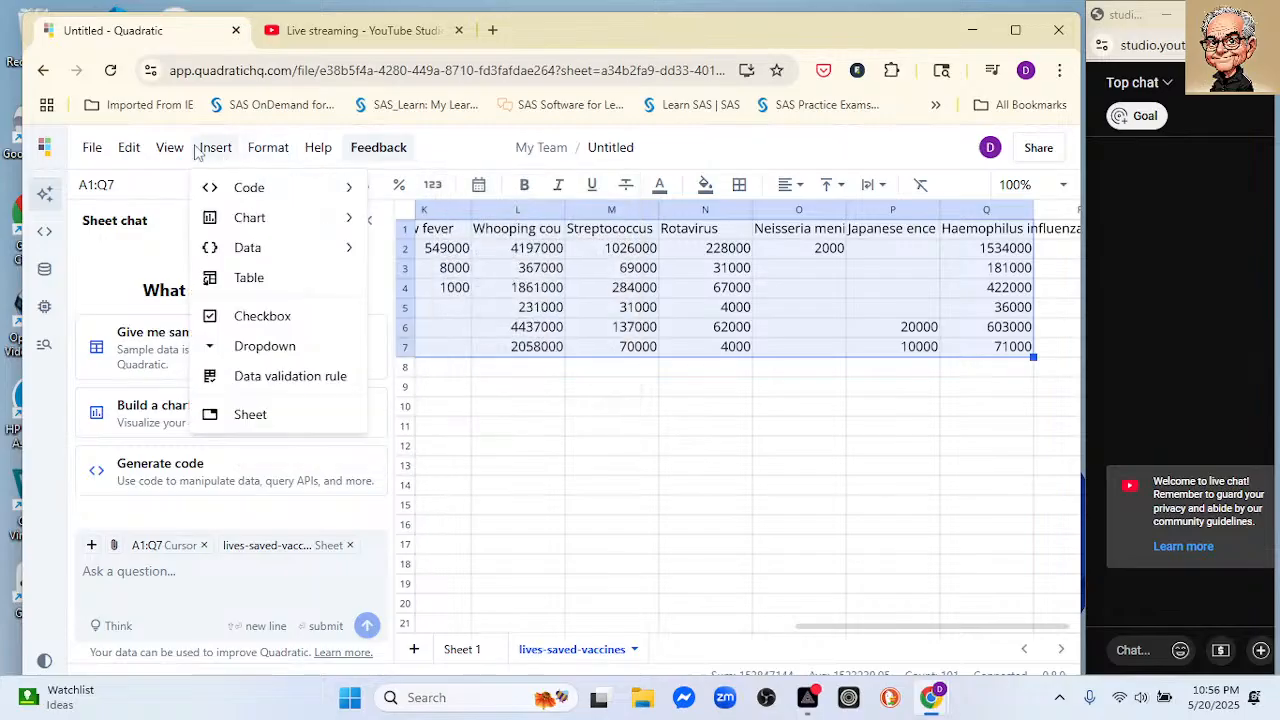
{"action": "left_click", "coordinate": [251, 277]}
{"action": "right_click", "coordinate": [432, 290]}
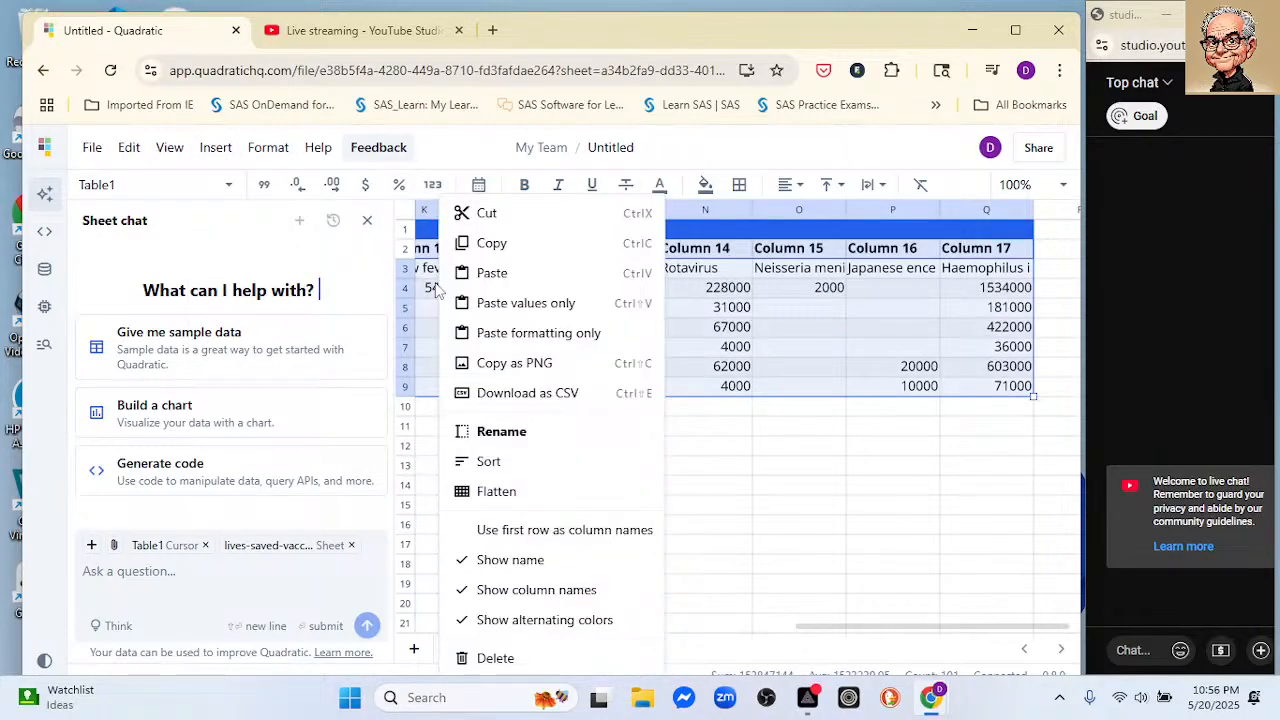
{"action": "left_click", "coordinate": [570, 530]}
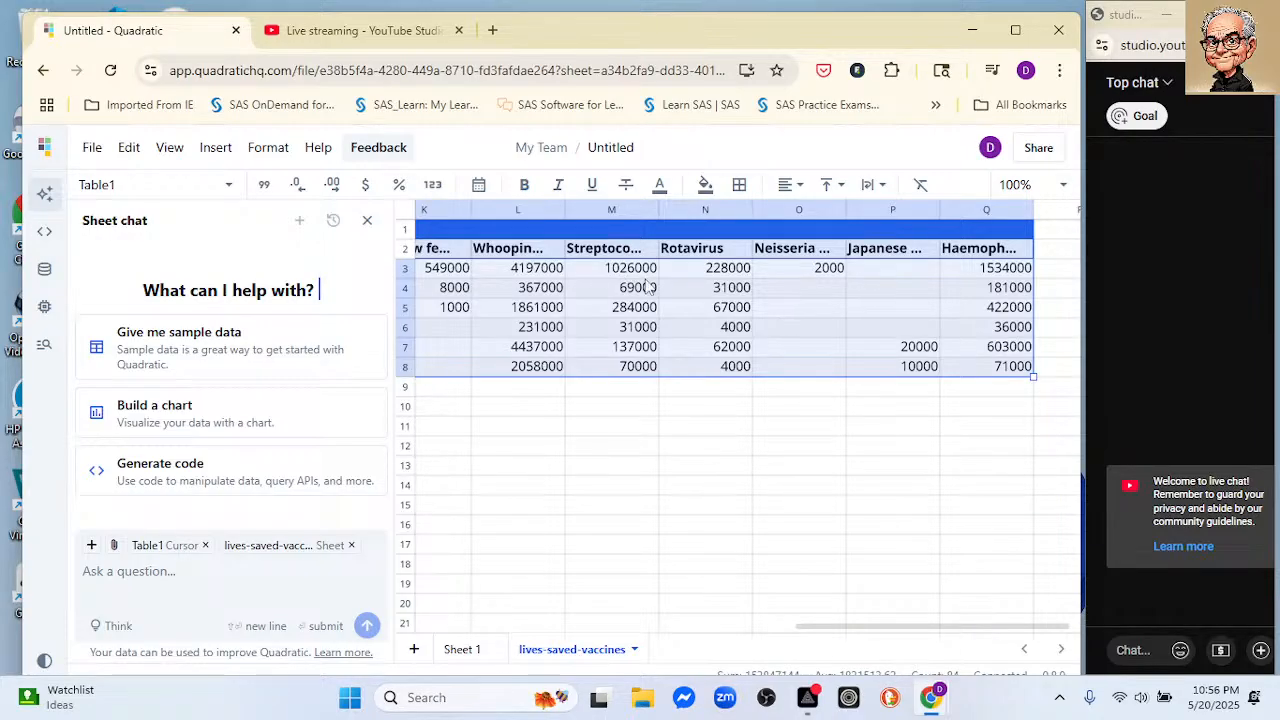
Step: Widen the Streptococcus, Whooping cough (Pertussis), Yellow fever and Tuberculosis columns to make room for their headings
{"action": "left_click_drag", "start_coordinate": [868, 630], "coordinate": [528, 583]}
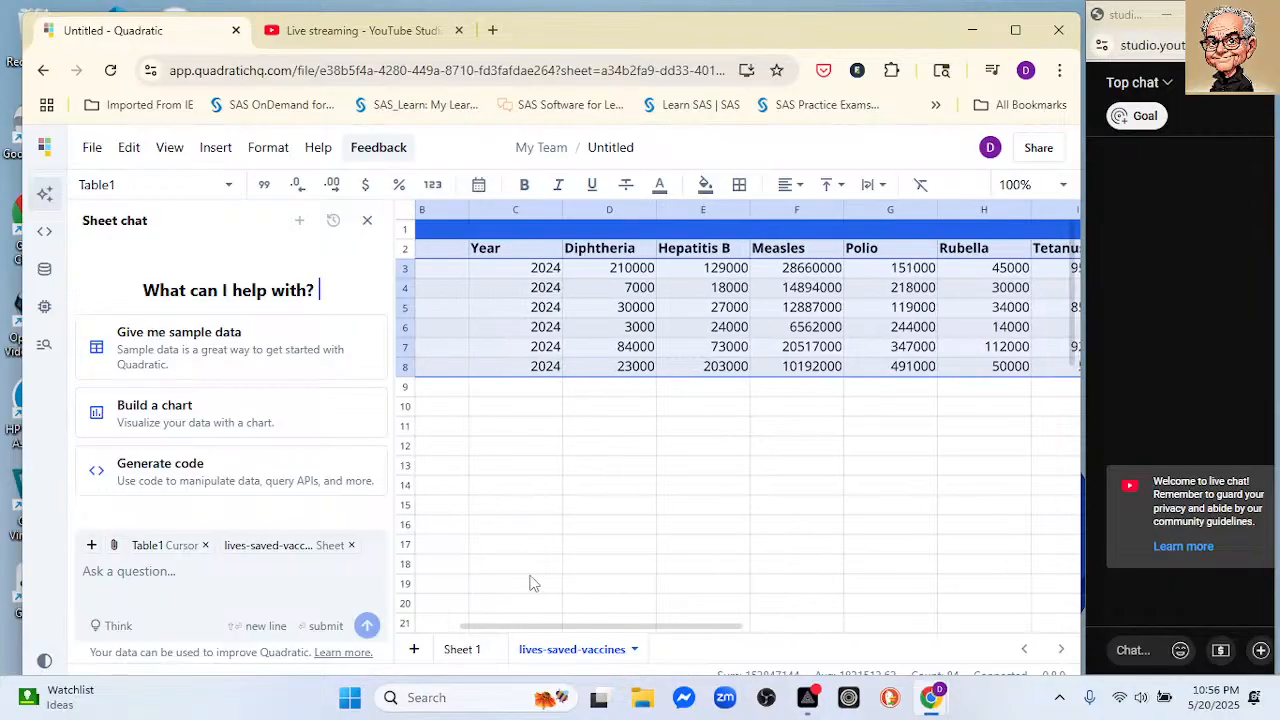
{"action": "left_click_drag", "start_coordinate": [700, 630], "coordinate": [906, 565]}
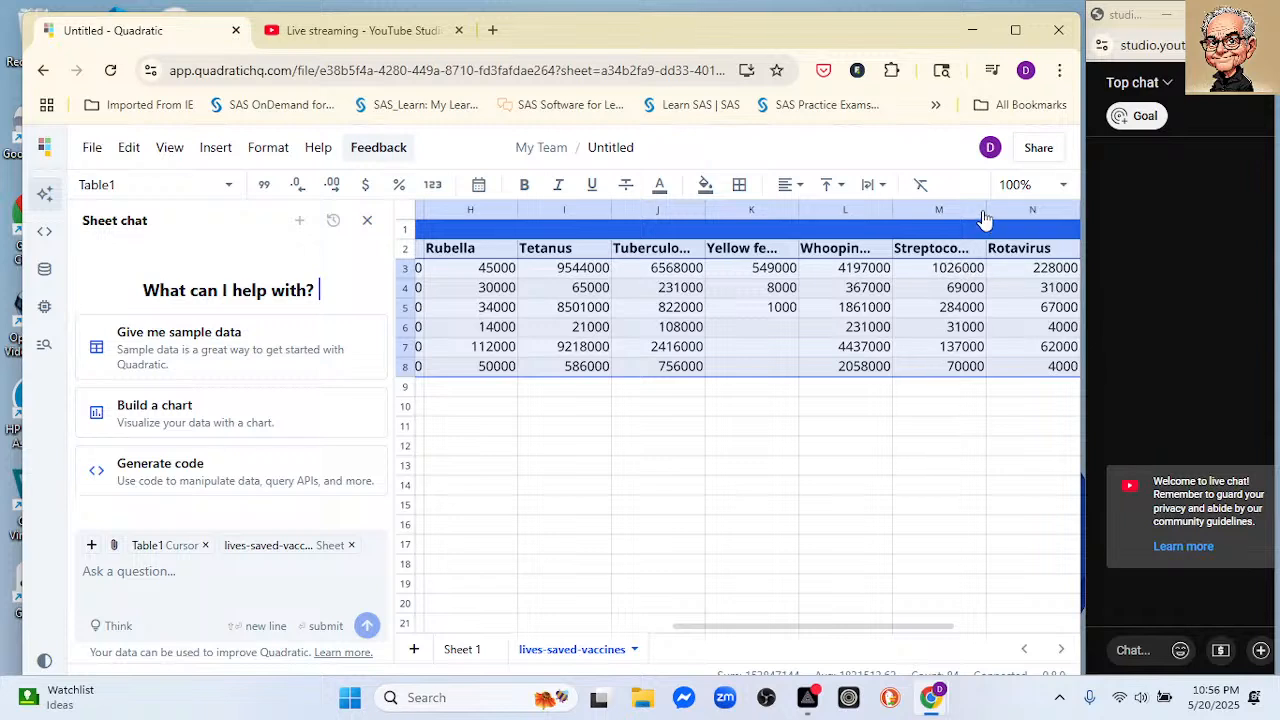
{"action": "left_click_drag", "start_coordinate": [986, 212], "coordinate": [1054, 210]}
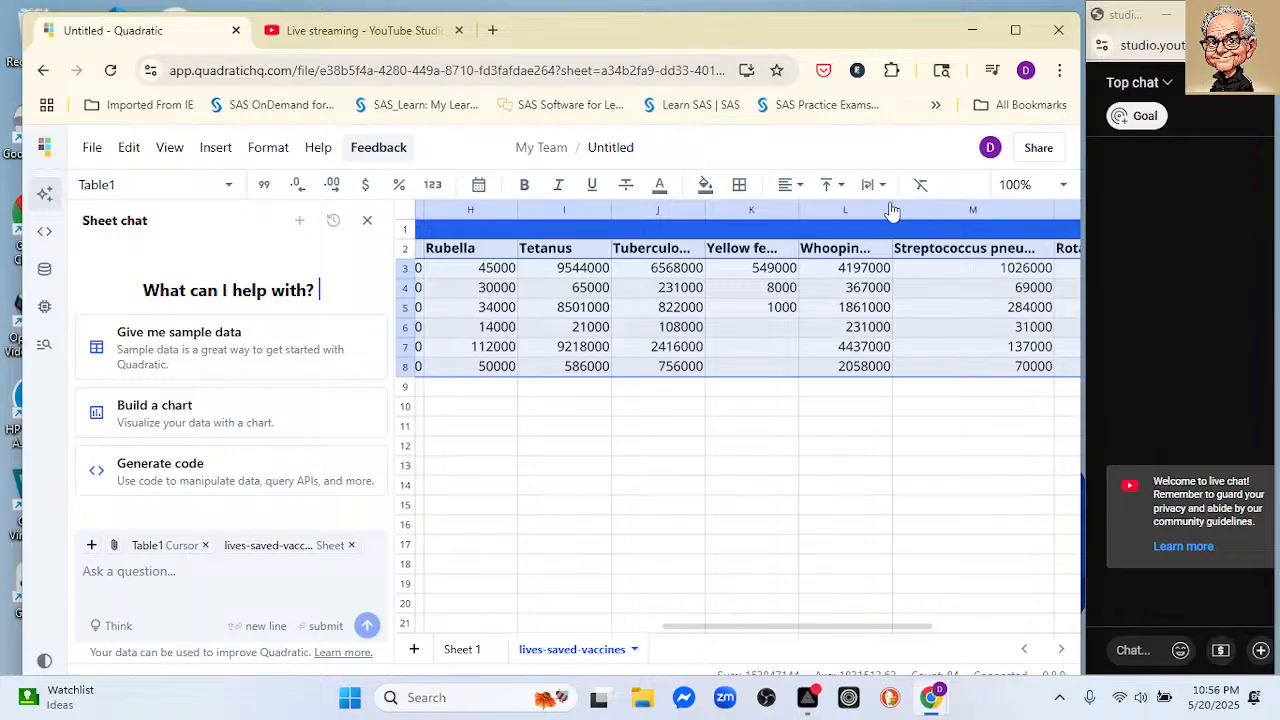
{"action": "left_click_drag", "start_coordinate": [892, 212], "coordinate": [963, 230]}
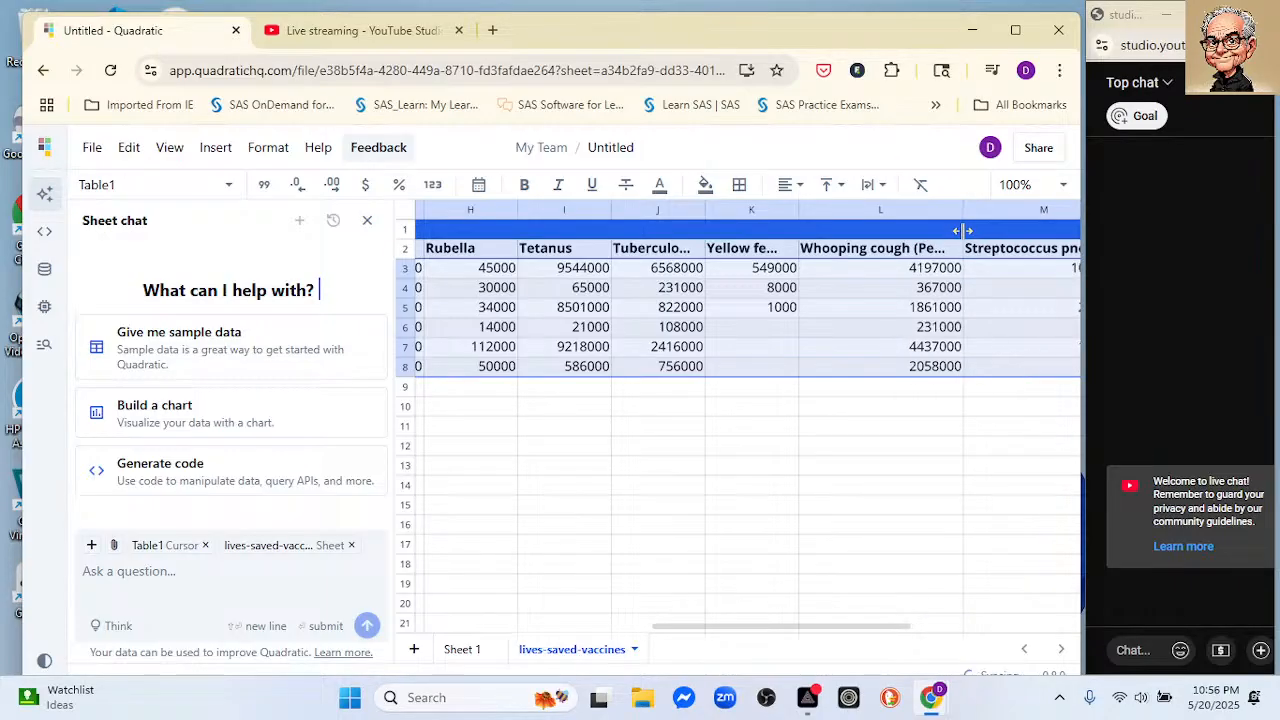
{"action": "double_click", "coordinate": [963, 208]}
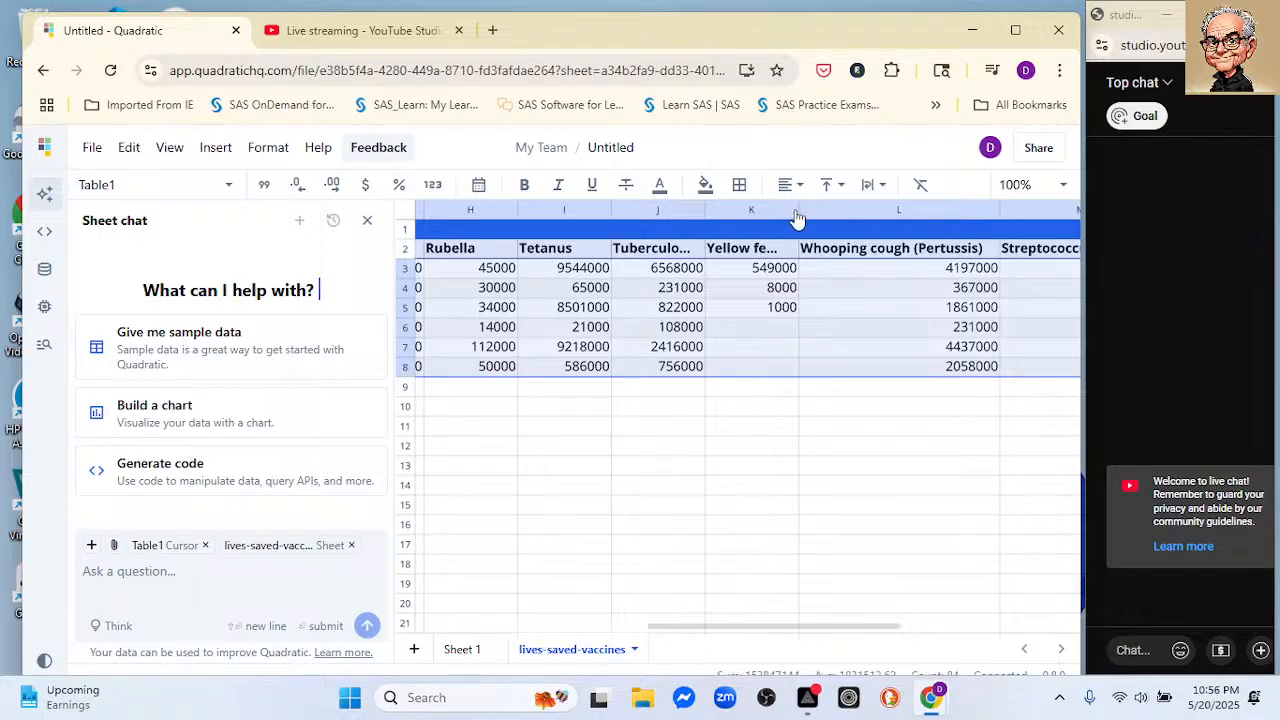
{"action": "left_click_drag", "start_coordinate": [799, 212], "coordinate": [843, 209]}
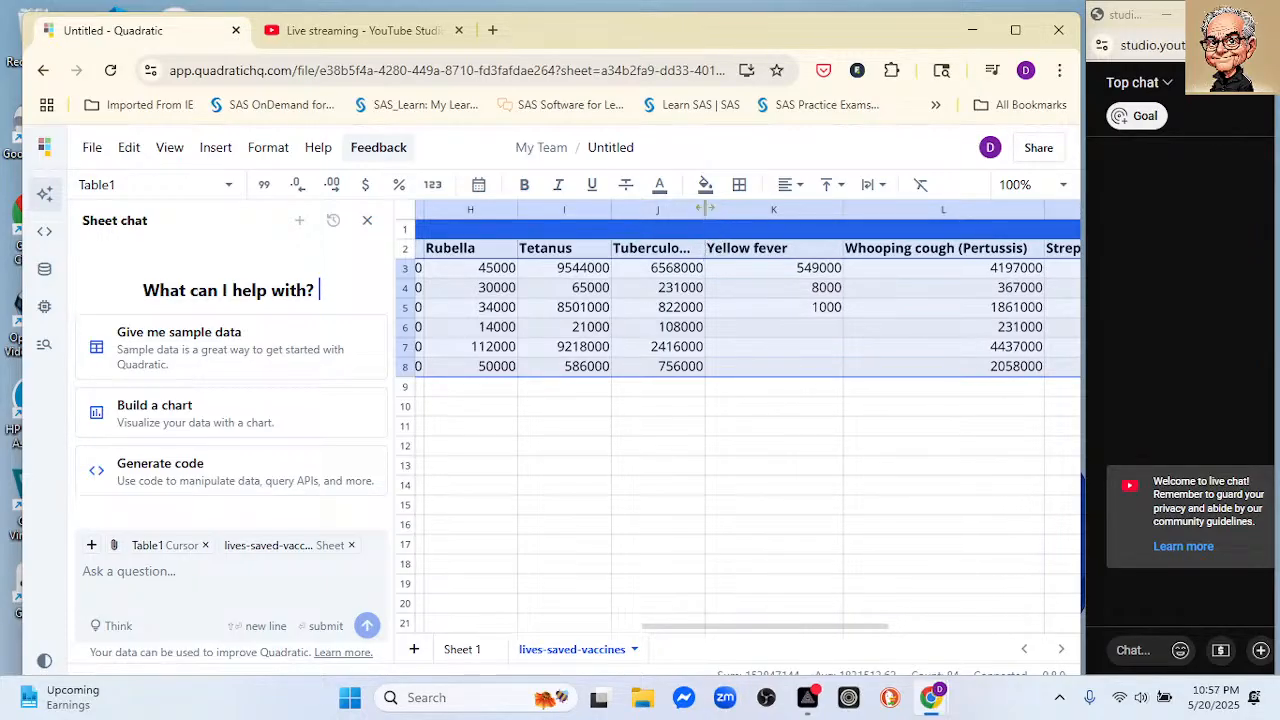
{"action": "left_click_drag", "start_coordinate": [706, 210], "coordinate": [744, 210]}
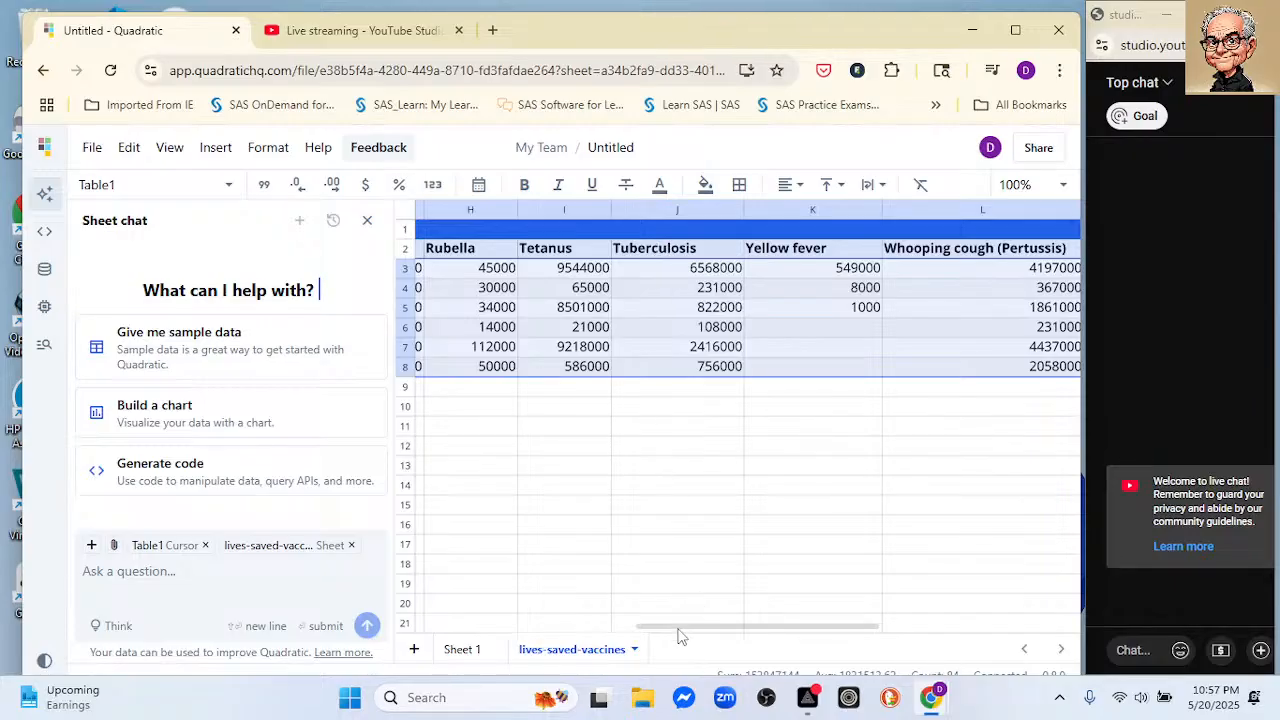
Step: Rename the Sheet 1 sheet as dashboard
{"action": "left_click_drag", "start_coordinate": [678, 628], "coordinate": [537, 628]}
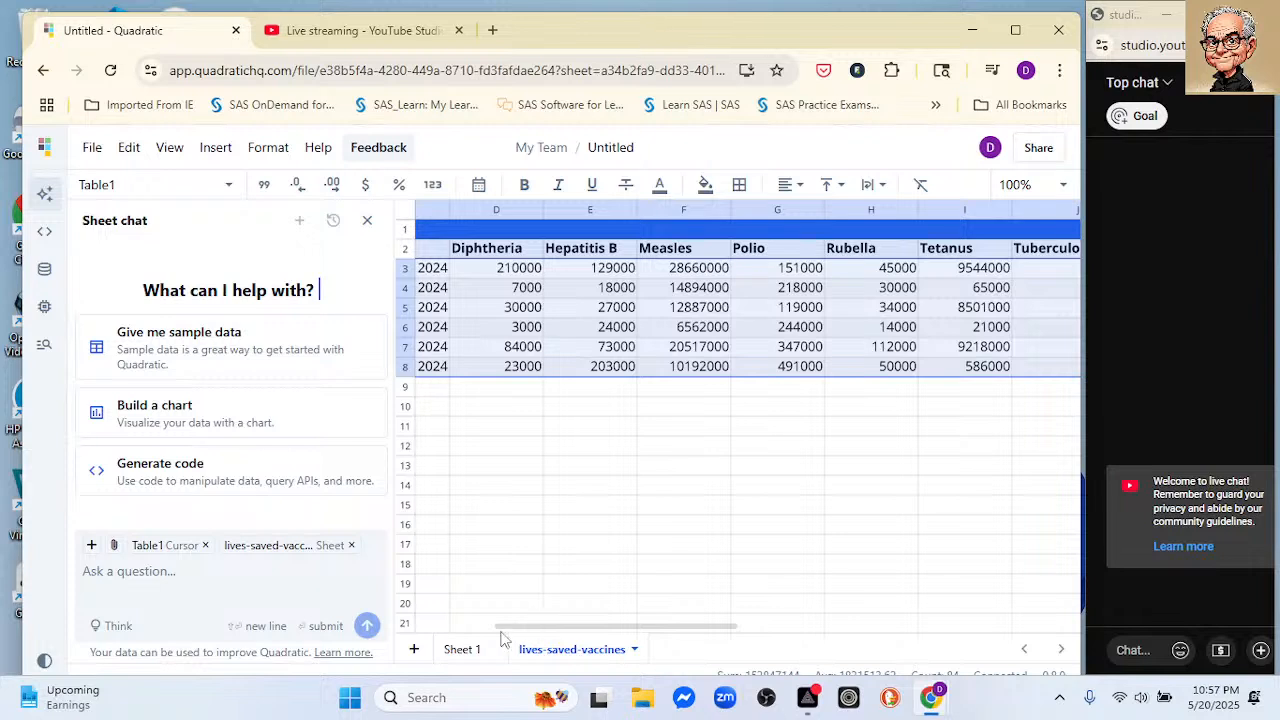
{"action": "left_click", "coordinate": [461, 649]}
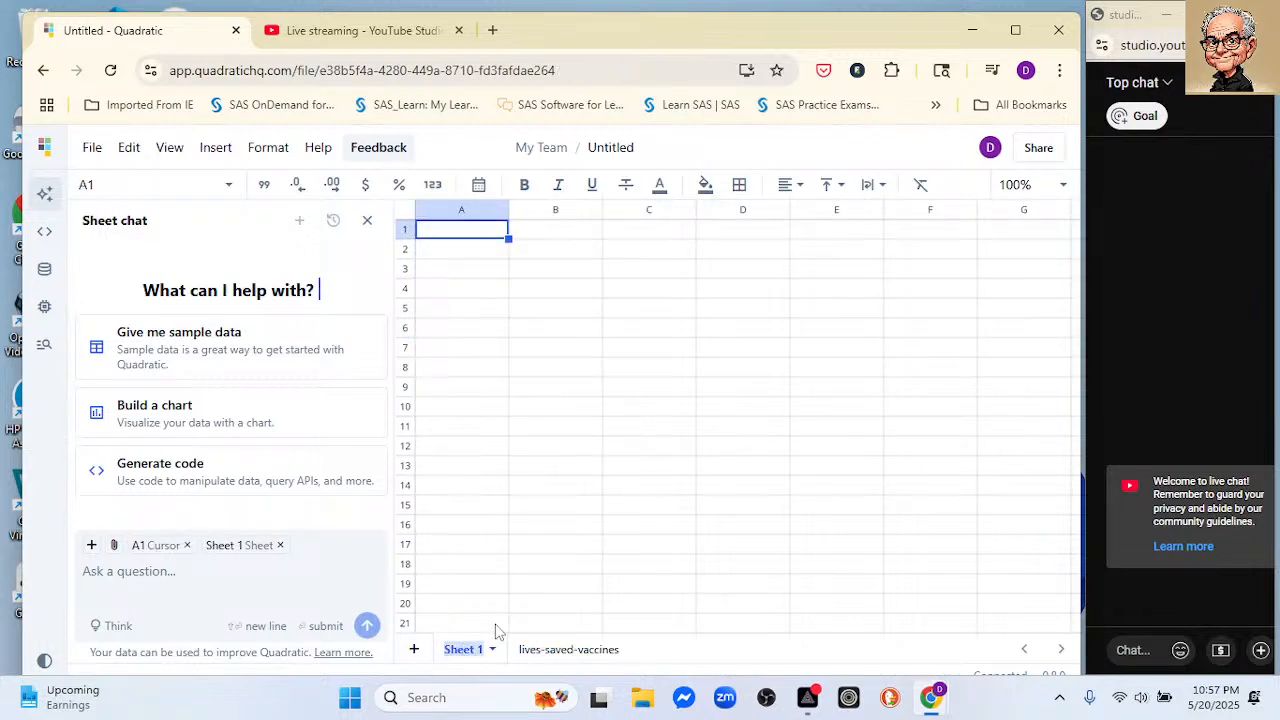
{"action": "type", "text": "dashboard"}
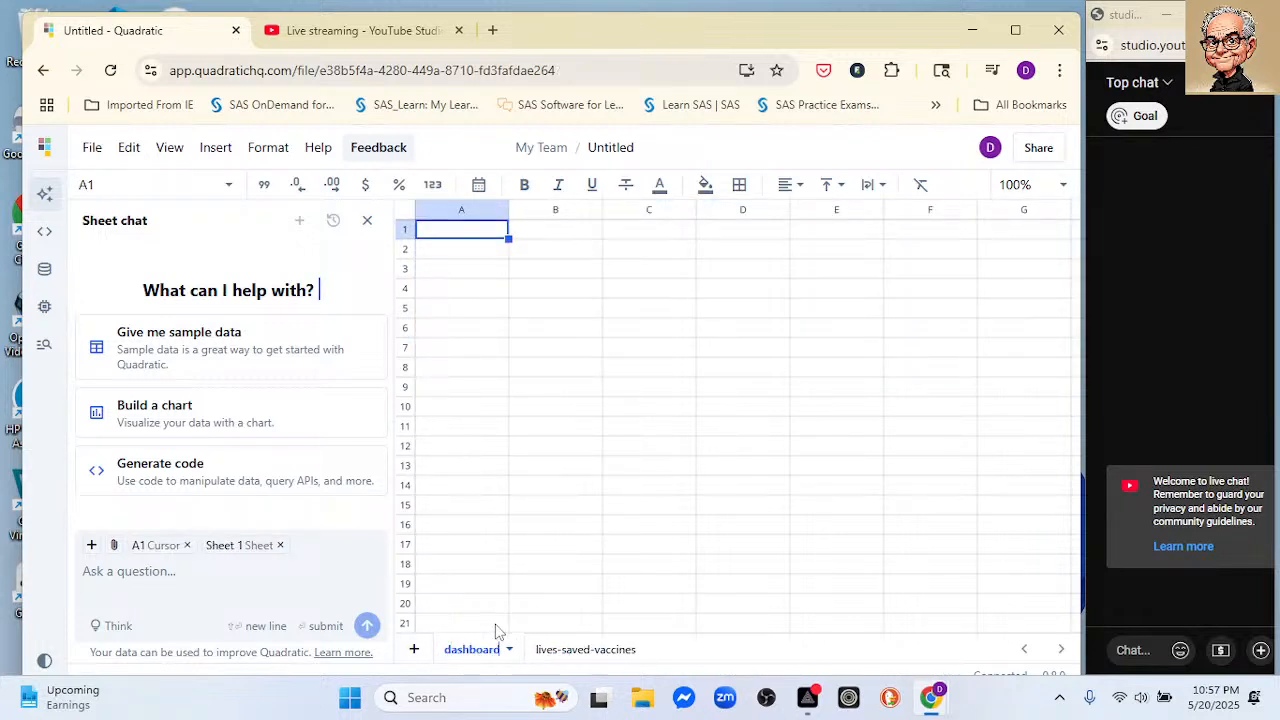
{"action": "key", "text": "Return"}
{"action": "left_click", "coordinate": [628, 390]}
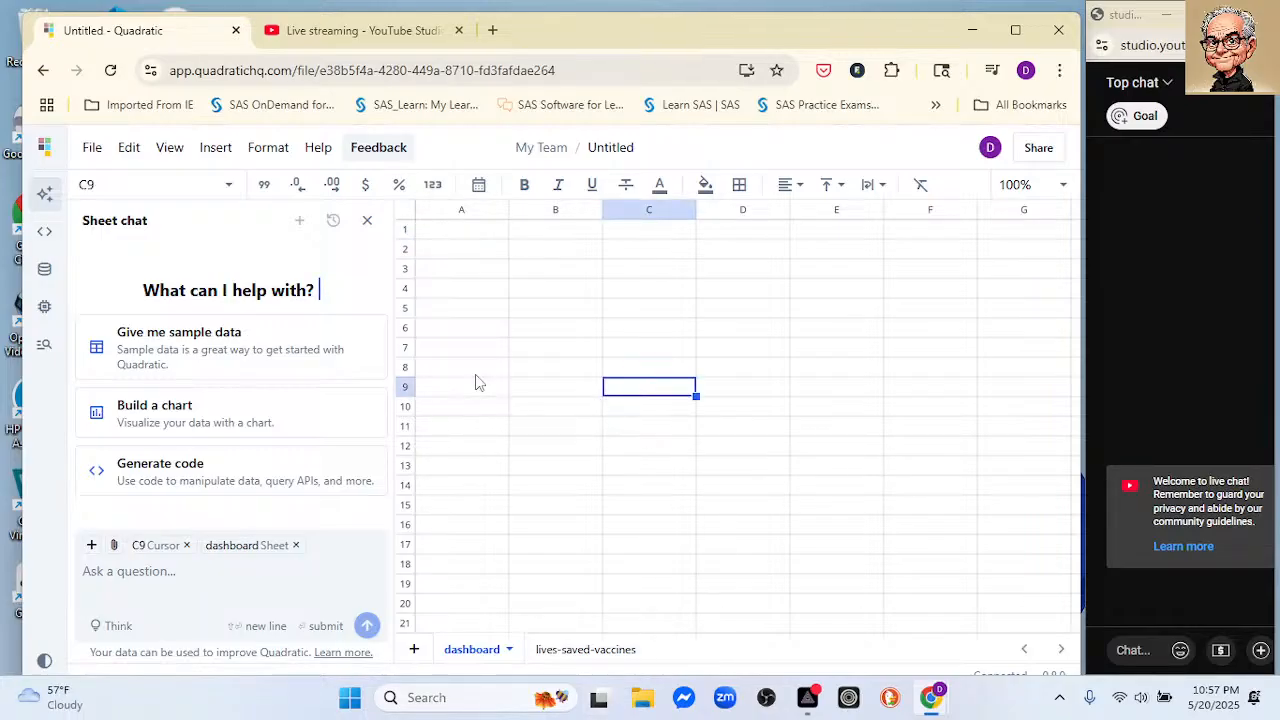
{"action": "scroll", "coordinate": [511, 365], "scroll_direction": "up", "scroll_amount": 5}
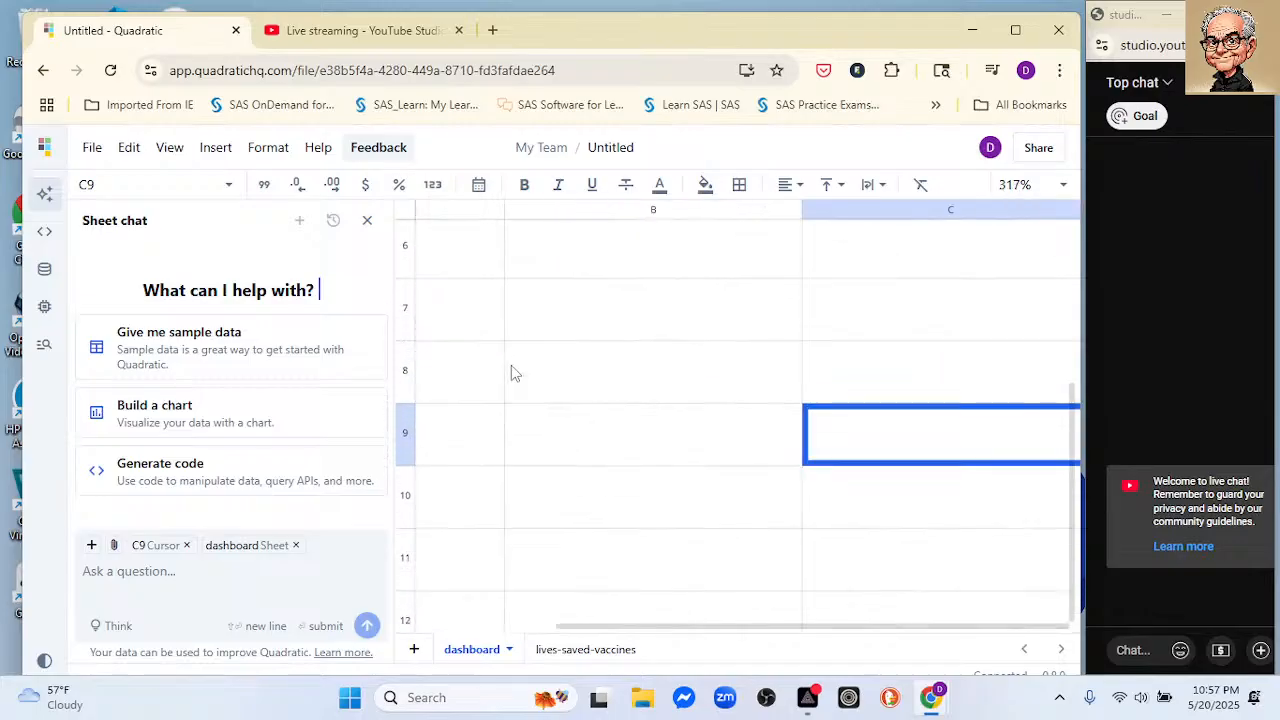
{"action": "scroll", "coordinate": [511, 365], "scroll_direction": "down", "scroll_amount": 3}
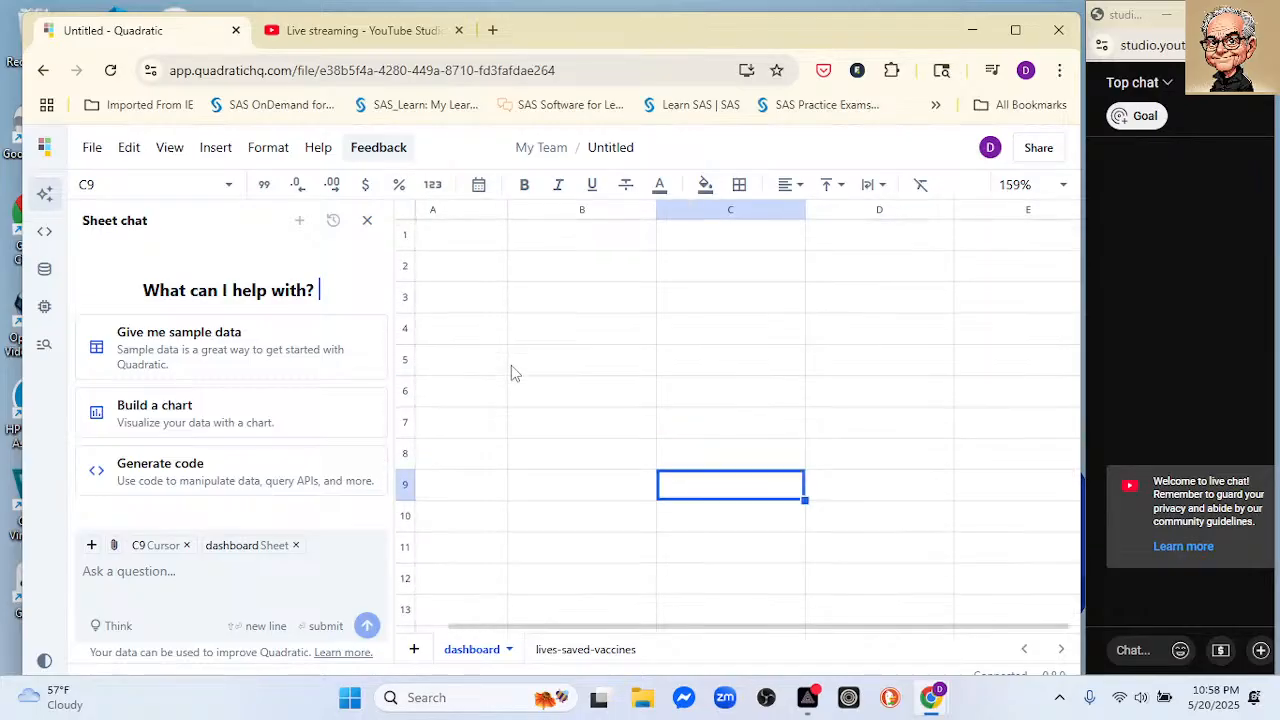
Step: Return to the lives-saved-vaccines sheet and ask the AI chat to "drop code and year columns" from Table1
{"action": "left_click", "coordinate": [585, 652]}
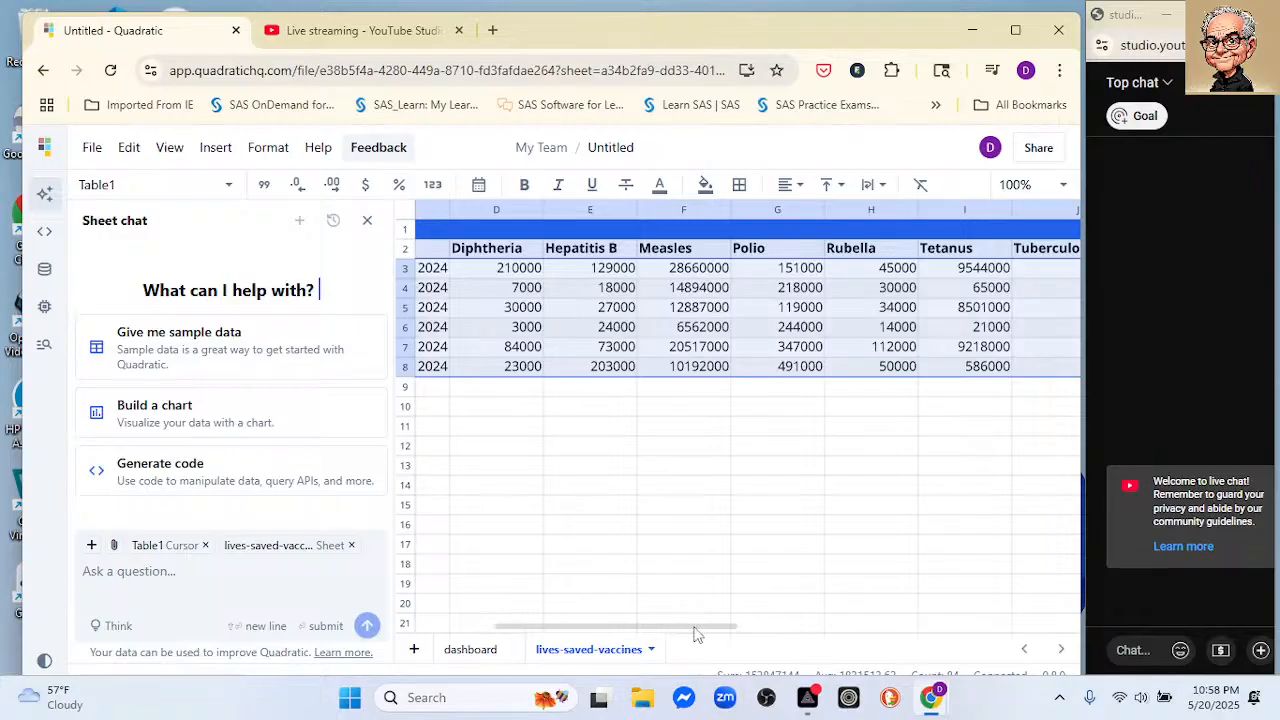
{"action": "left_click_drag", "start_coordinate": [697, 634], "coordinate": [580, 623]}
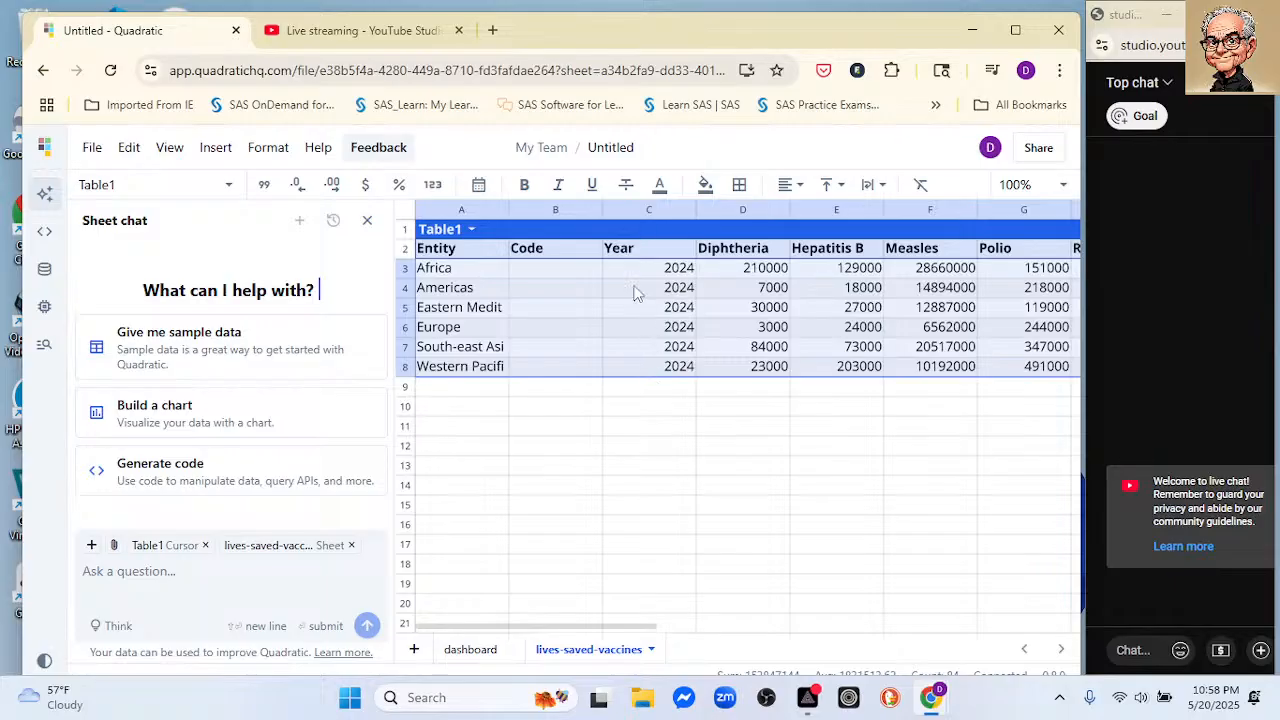
{"action": "left_click", "coordinate": [214, 569]}
{"action": "type", "text": "dr"}
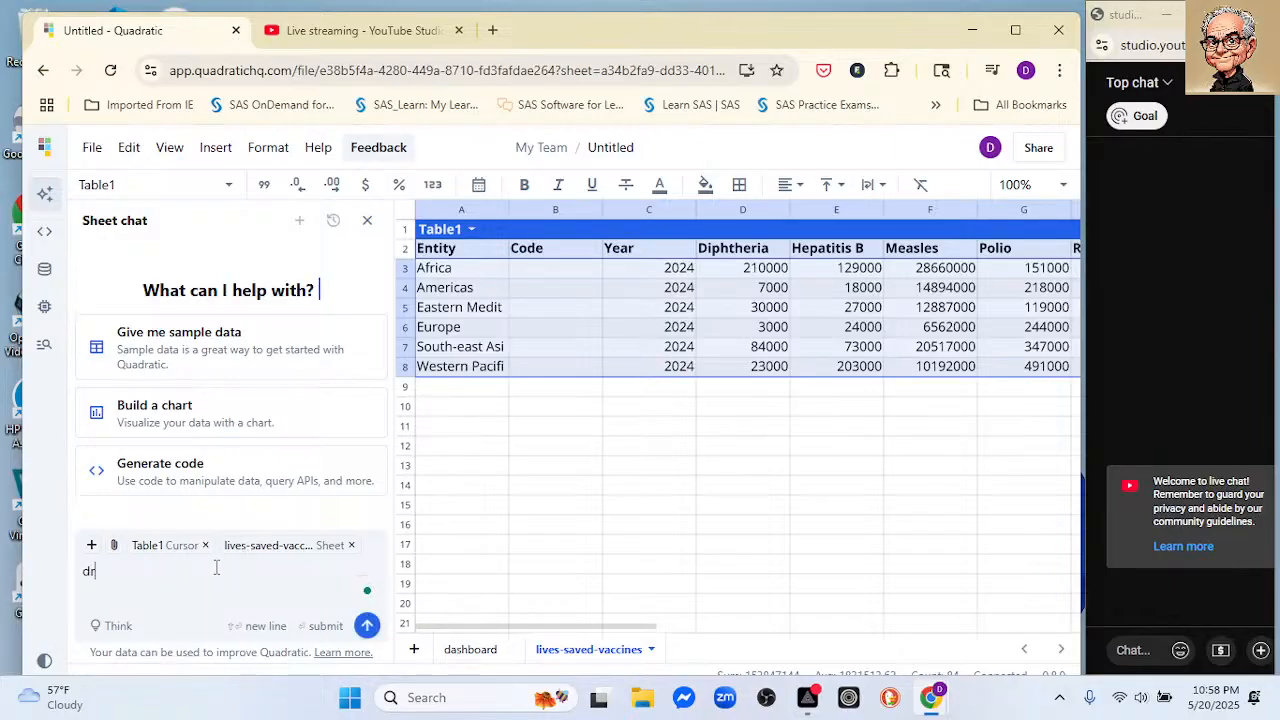
{"action": "type", "text": "op cod"}
{"action": "key", "text": "BackSpace"}
{"action": "key", "text": "BackSpace"}
{"action": "key", "text": "BackSpace"}
{"action": "type", "text": "code and yeare ol"}
{"action": "key", "text": "BackSpace"}
{"action": "key", "text": "BackSpace"}
{"action": "type", "text": "columns"}
{"action": "key", "text": "Return"}
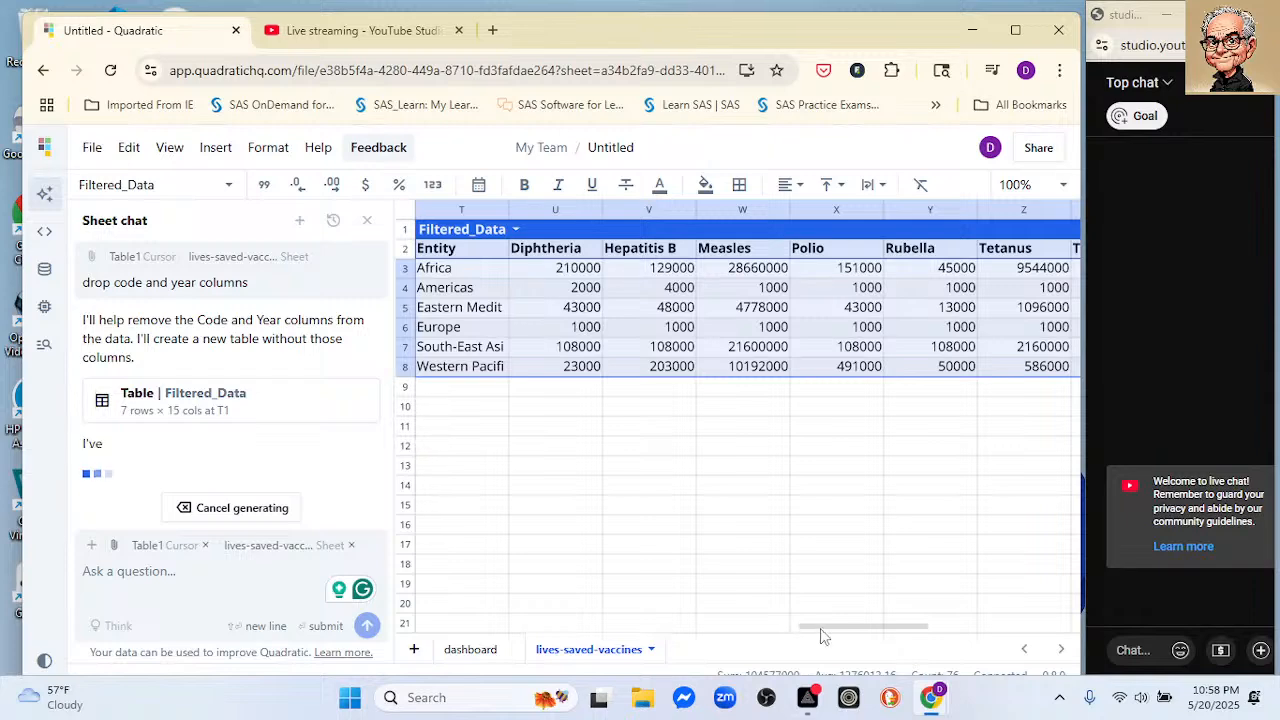
Step: Delete the original Table1 from the lives-saved-vaccines sheet
{"action": "scroll", "coordinate": [866, 626], "scroll_direction": "right", "scroll_amount": 8}
{"action": "scroll", "coordinate": [907, 630], "scroll_direction": "left", "scroll_amount": 8}
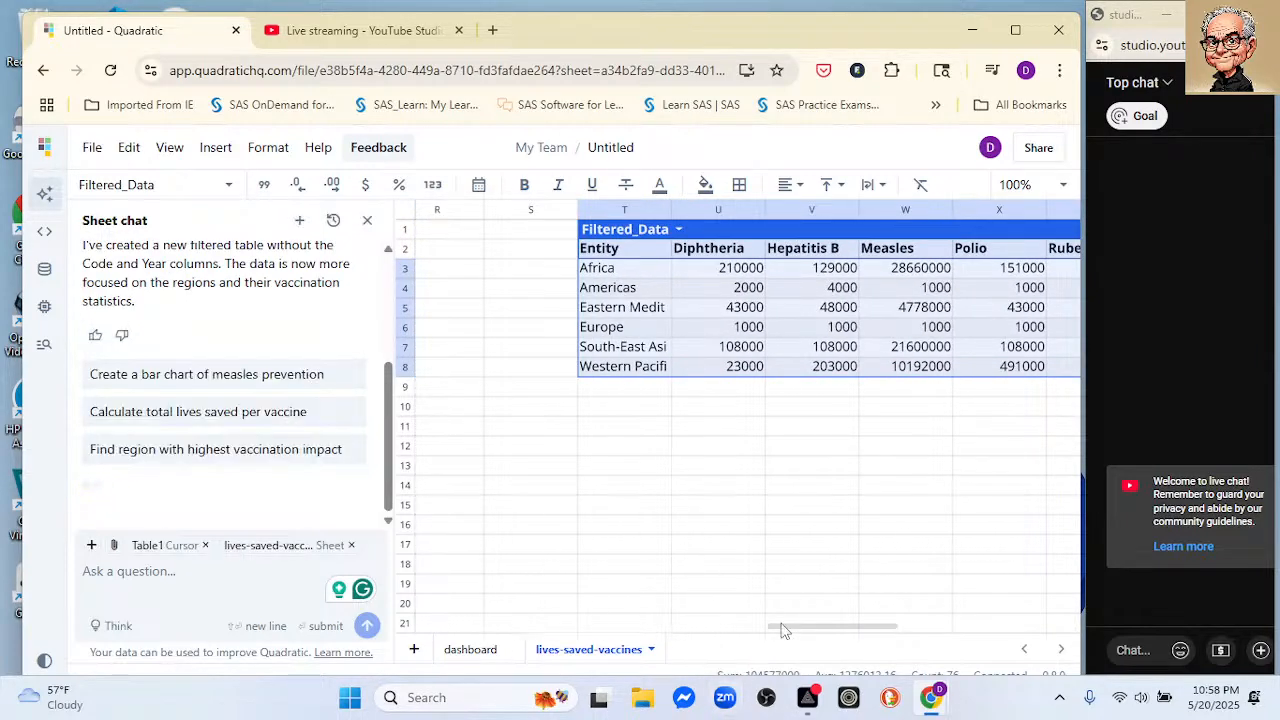
{"action": "left_click_drag", "start_coordinate": [780, 629], "coordinate": [350, 590]}
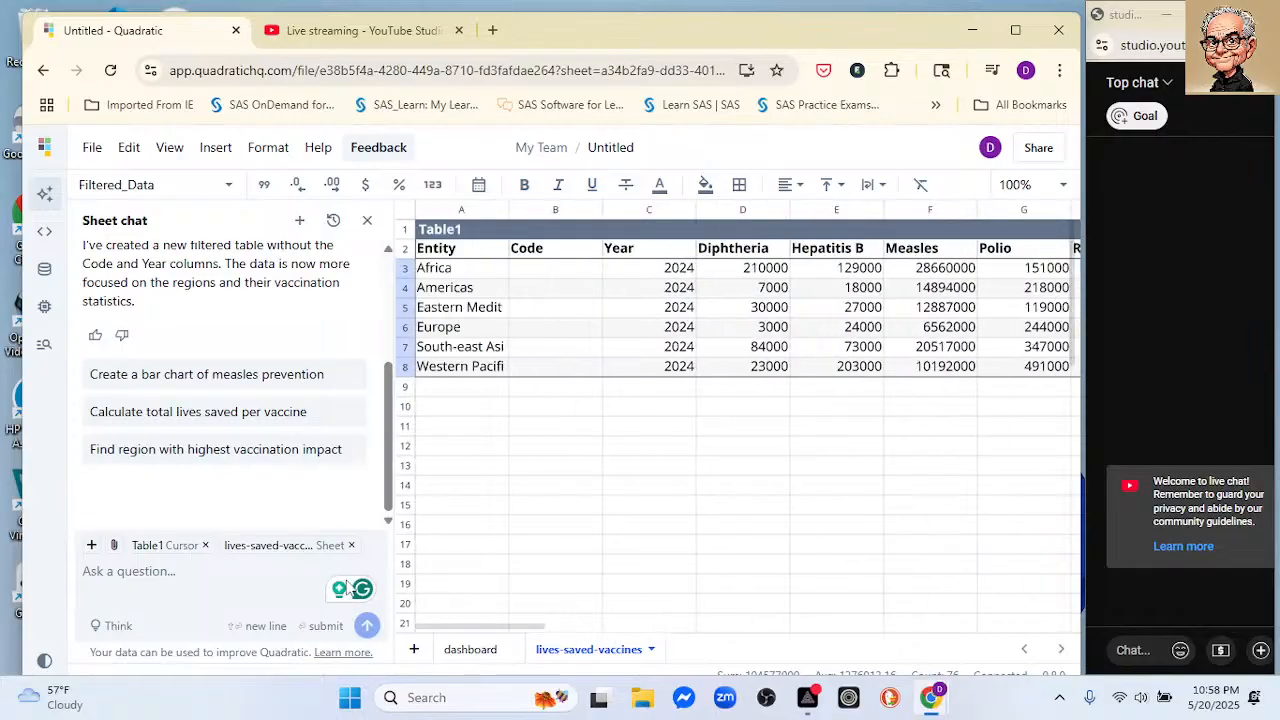
{"action": "left_click", "coordinate": [466, 238]}
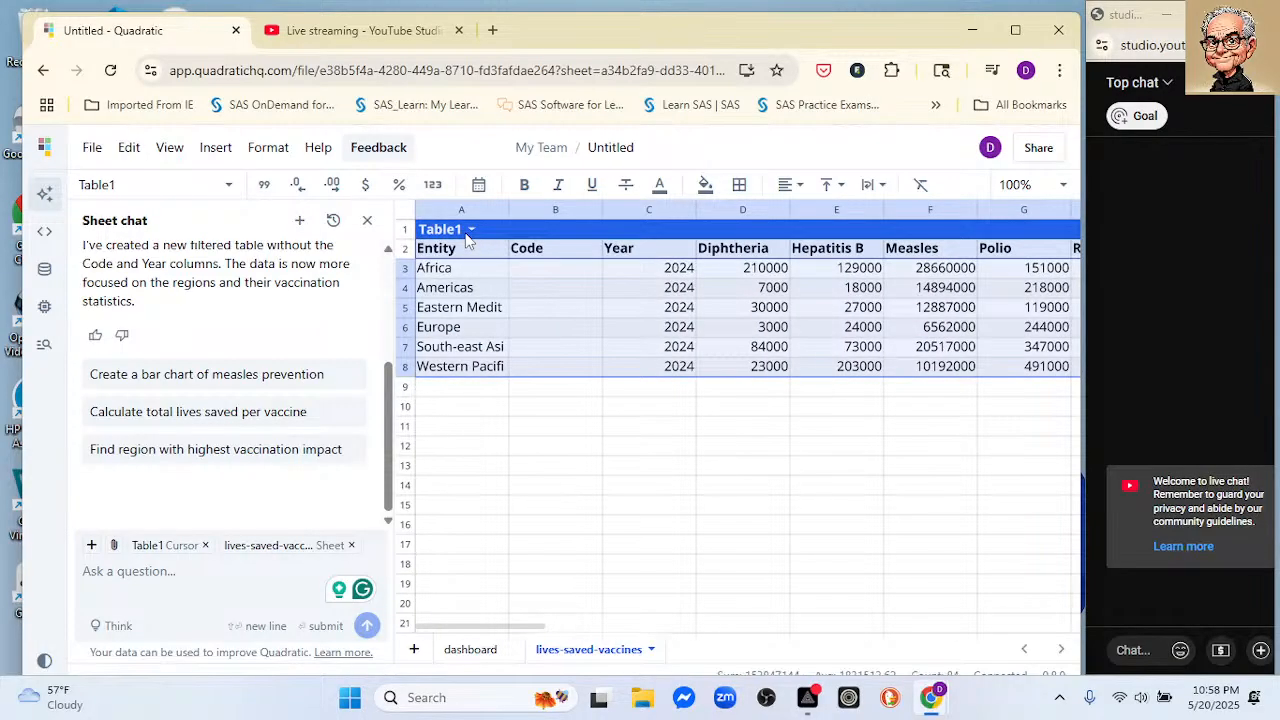
{"action": "key", "text": "Delete"}
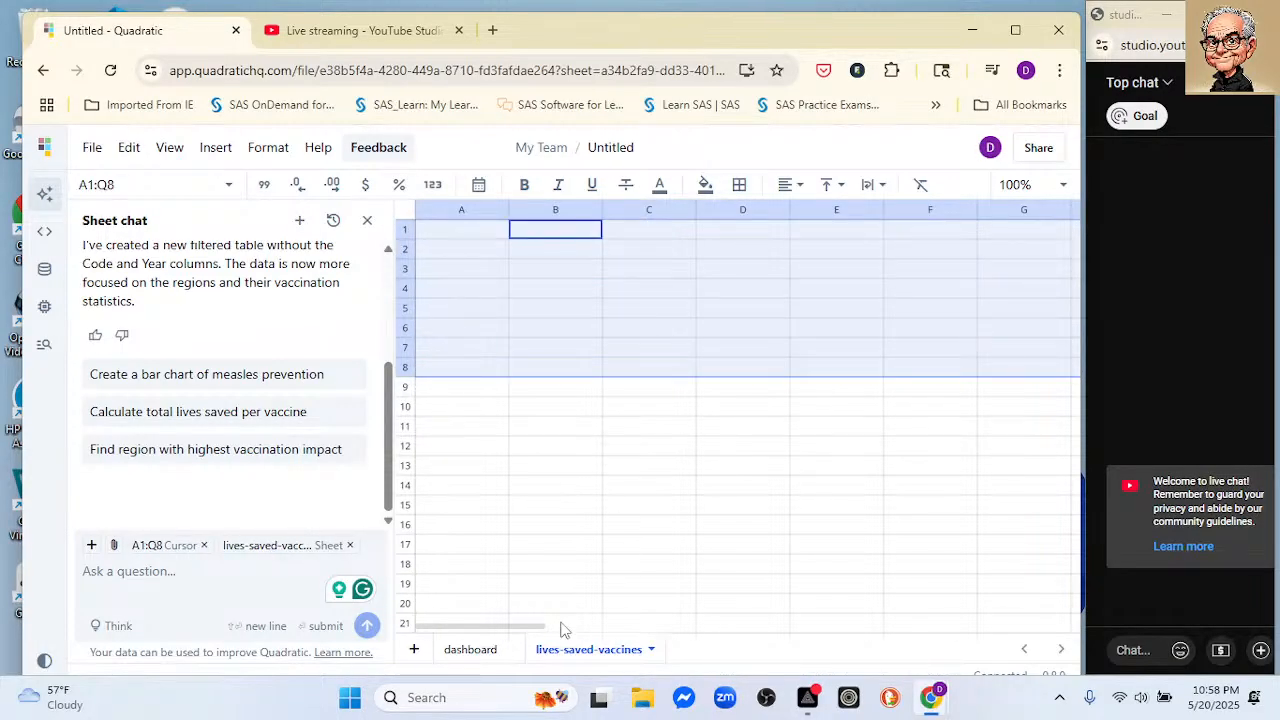
Step: Move the Filtered_Data table across the sheet so that it starts at cell A1
{"action": "left_click_drag", "start_coordinate": [541, 633], "coordinate": [826, 595]}
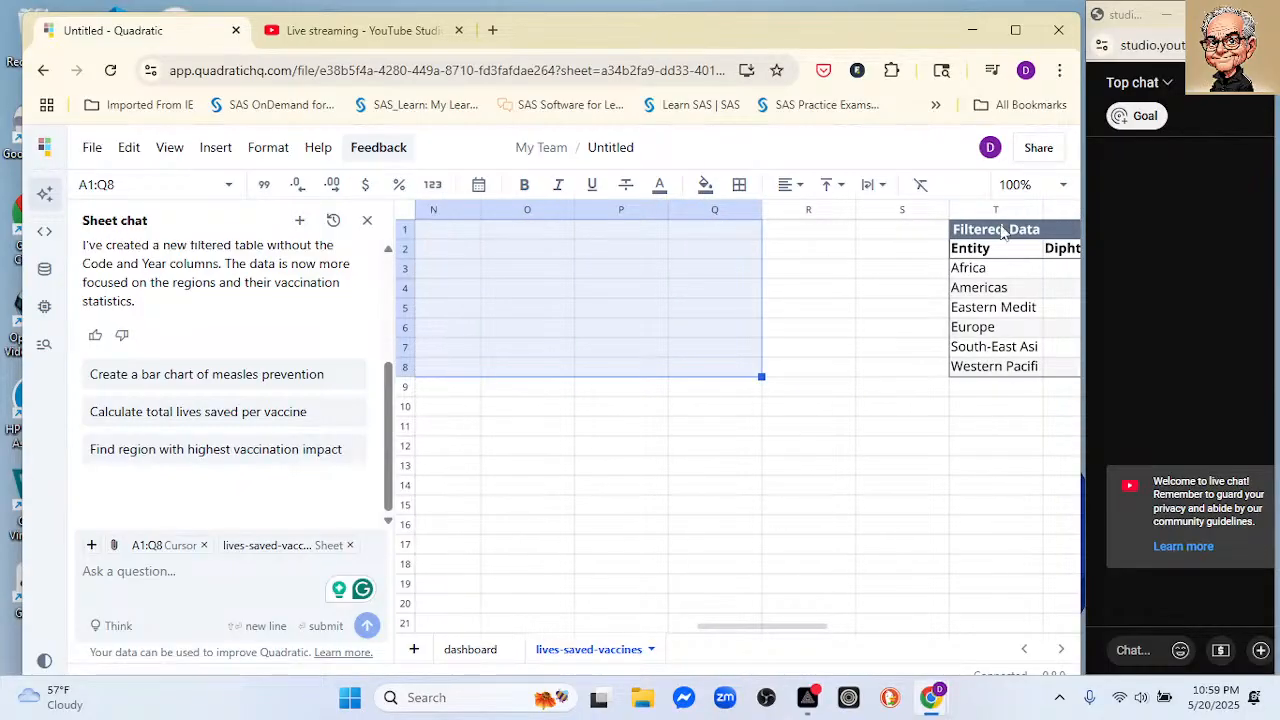
{"action": "left_click_drag", "start_coordinate": [1010, 232], "coordinate": [488, 222]}
{"action": "left_click_drag", "start_coordinate": [740, 624], "coordinate": [686, 585]}
{"action": "left_click_drag", "start_coordinate": [884, 230], "coordinate": [516, 237]}
{"action": "left_click_drag", "start_coordinate": [691, 628], "coordinate": [556, 585]}
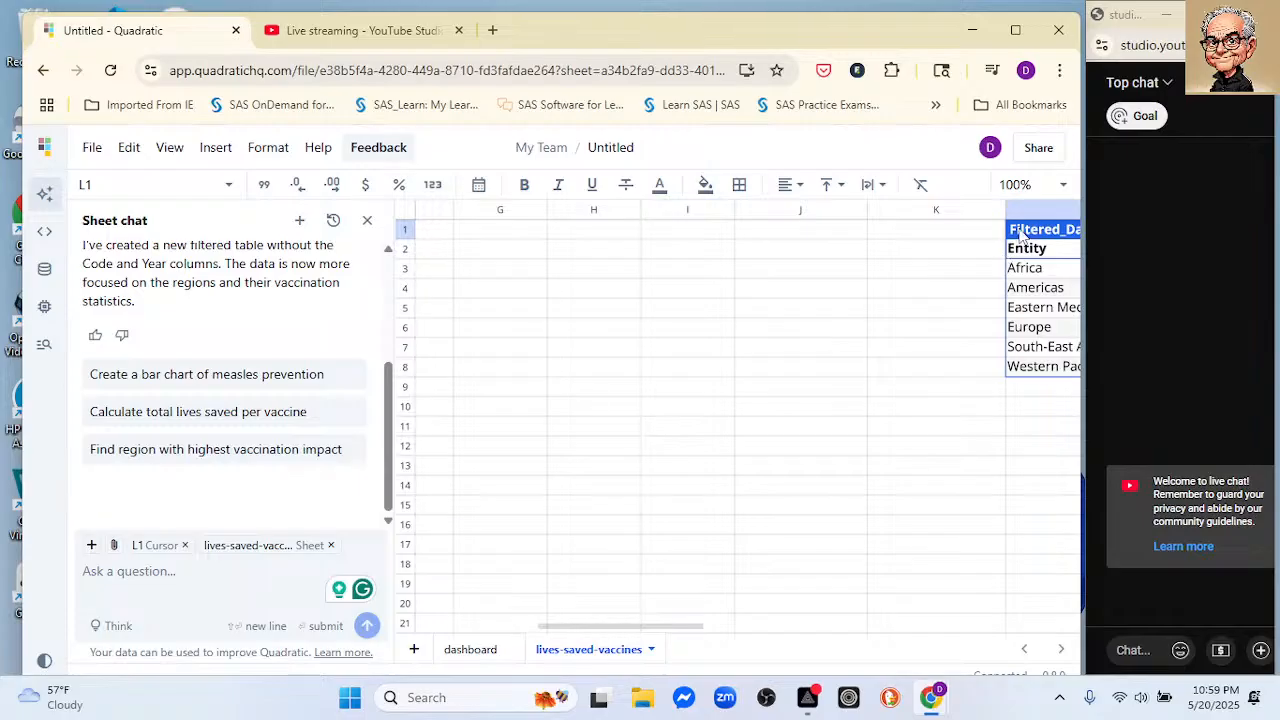
{"action": "left_click_drag", "start_coordinate": [1022, 238], "coordinate": [543, 237]}
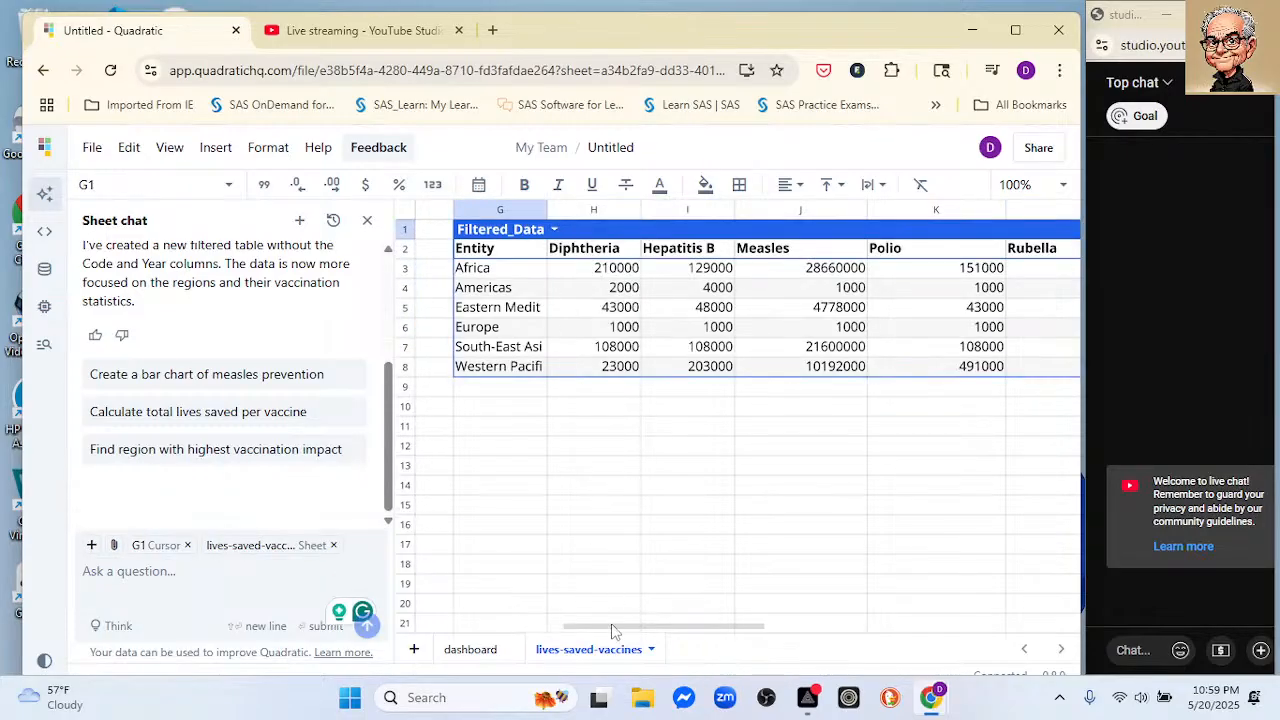
{"action": "left_click_drag", "start_coordinate": [612, 632], "coordinate": [552, 627]}
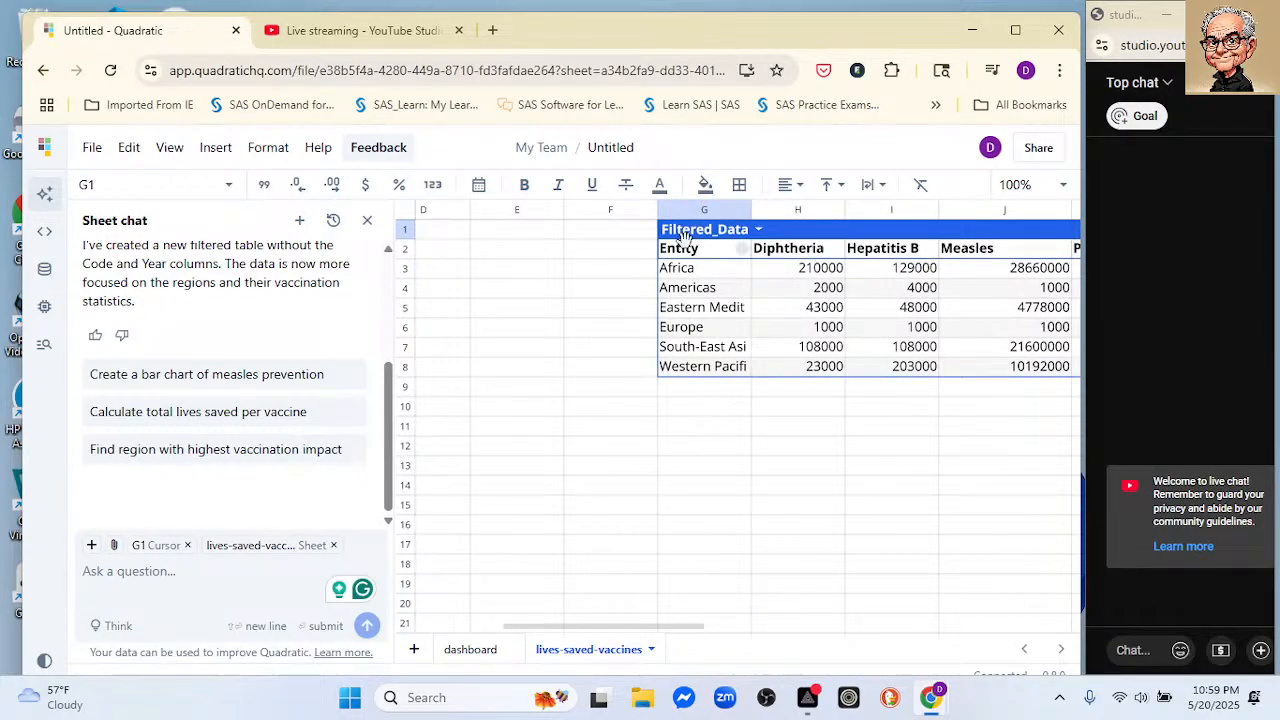
{"action": "left_click_drag", "start_coordinate": [688, 237], "coordinate": [440, 228]}
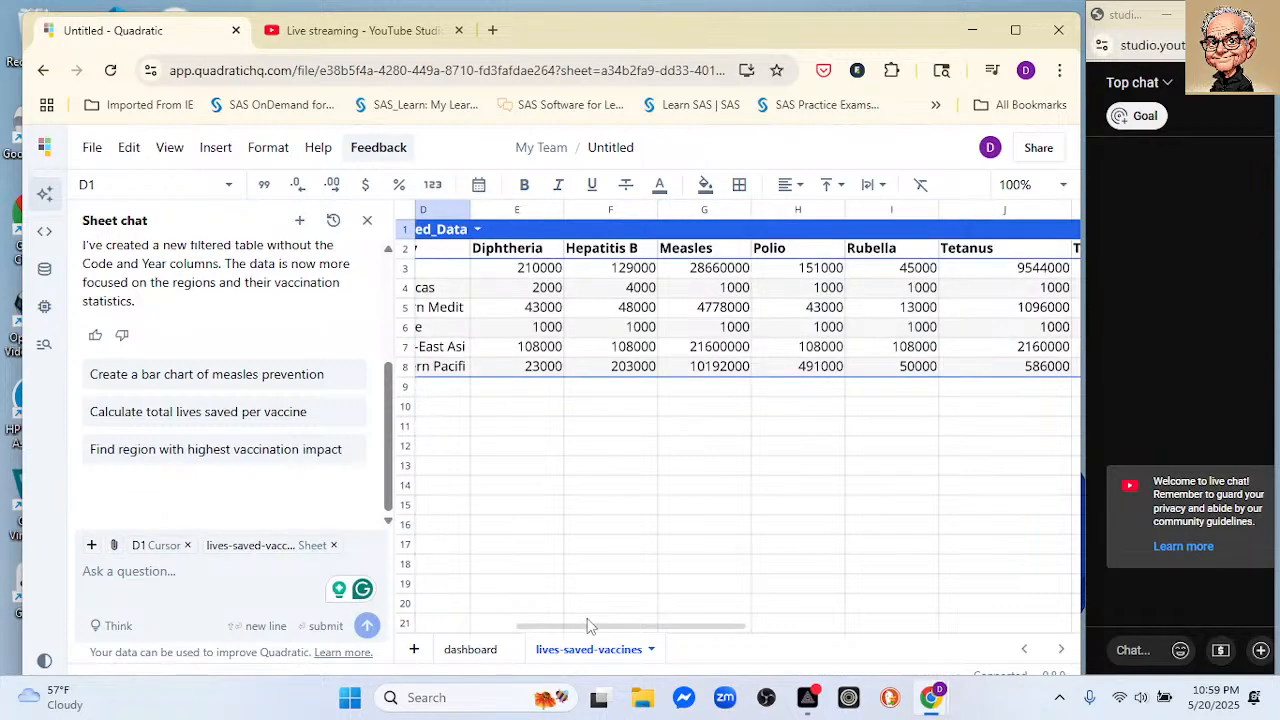
{"action": "left_click_drag", "start_coordinate": [591, 631], "coordinate": [491, 617]}
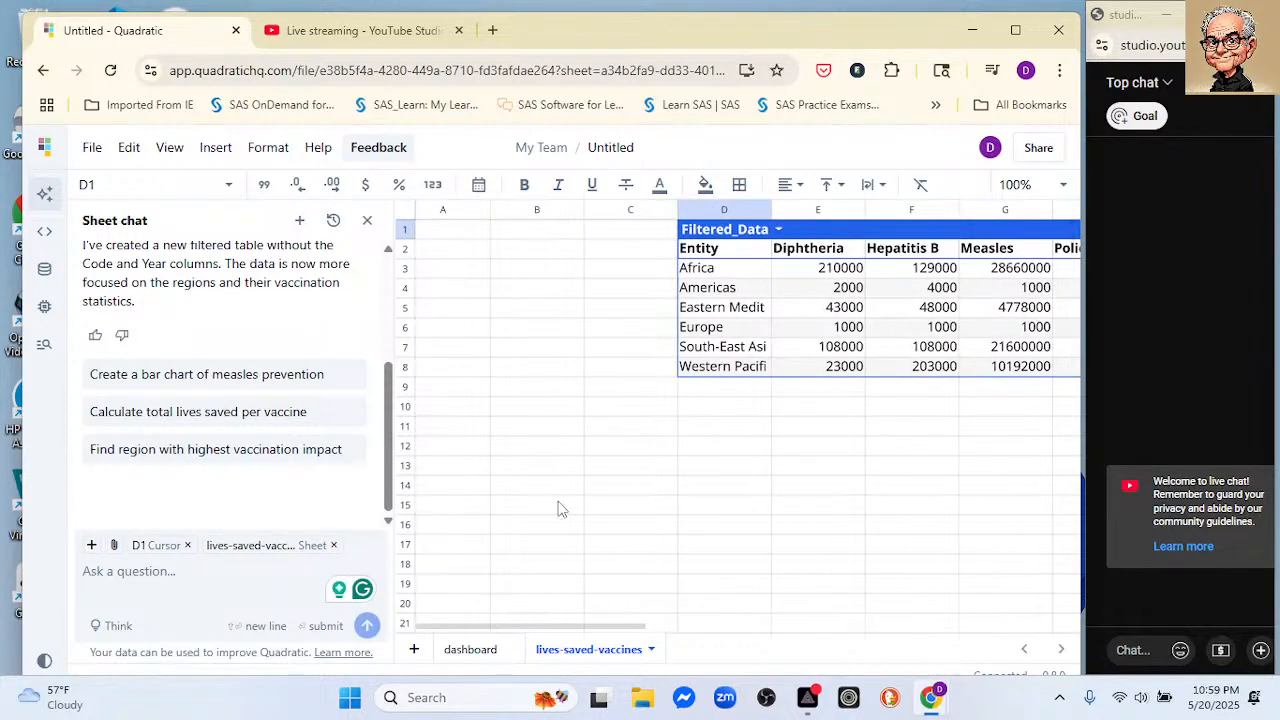
{"action": "left_click", "coordinate": [716, 209]}
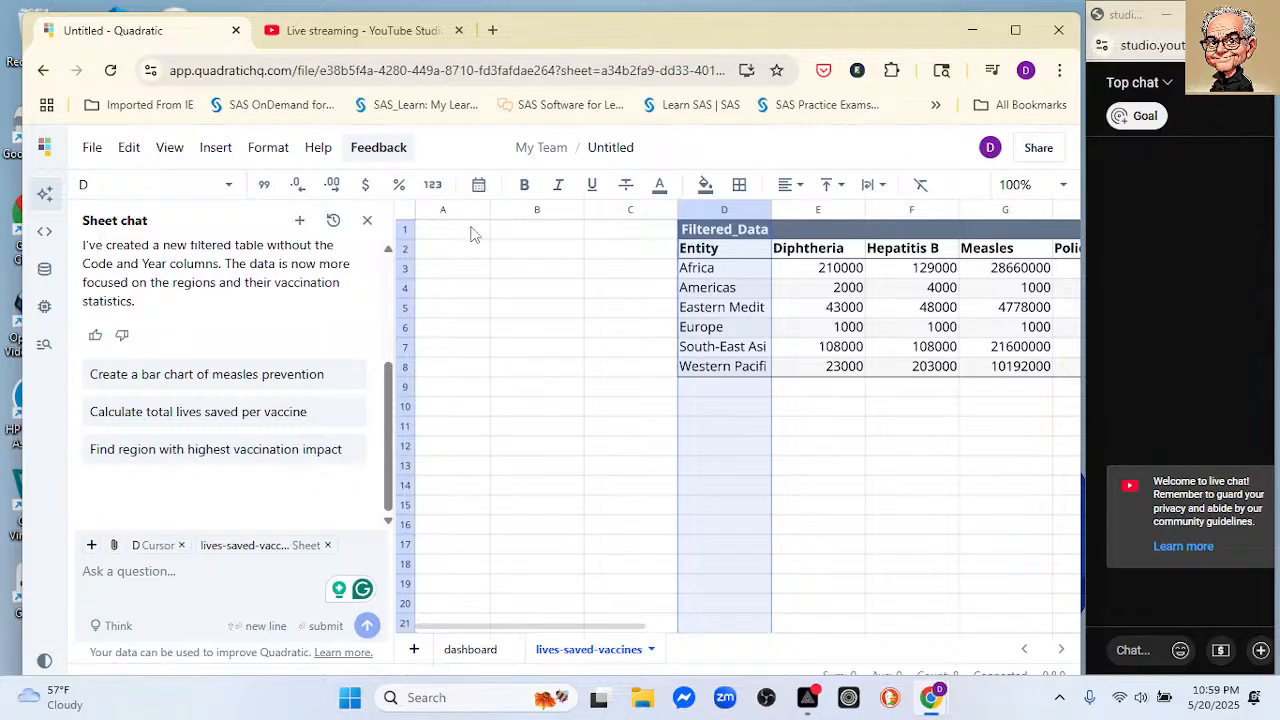
{"action": "left_click_drag", "start_coordinate": [692, 232], "coordinate": [462, 244]}
{"action": "left_click_drag", "start_coordinate": [606, 630], "coordinate": [551, 630]}
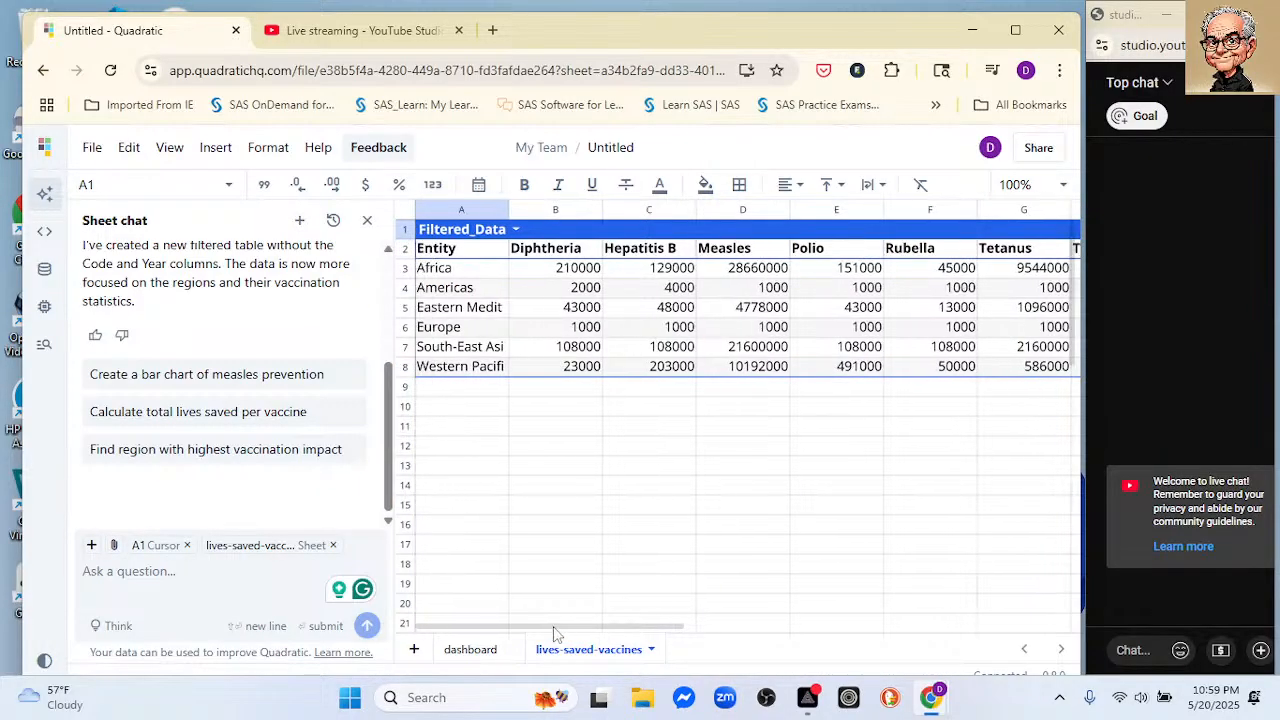
Step: Widen the Entity column of the Filtered_Data table to fit the full region names
{"action": "left_click_drag", "start_coordinate": [509, 207], "coordinate": [510, 207]}
{"action": "double_click", "coordinate": [513, 207]}
{"action": "left_click_drag", "start_coordinate": [604, 424], "coordinate": [572, 402]}
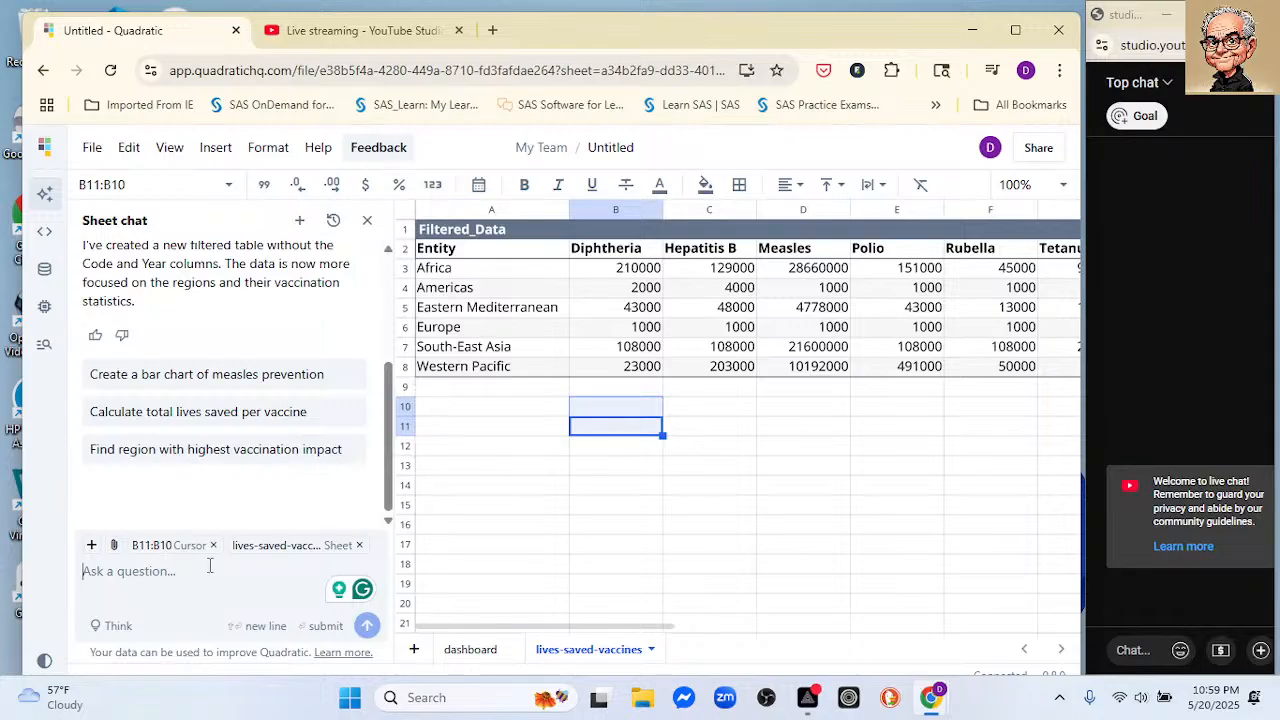
{"action": "type", "text": "Create twe"}
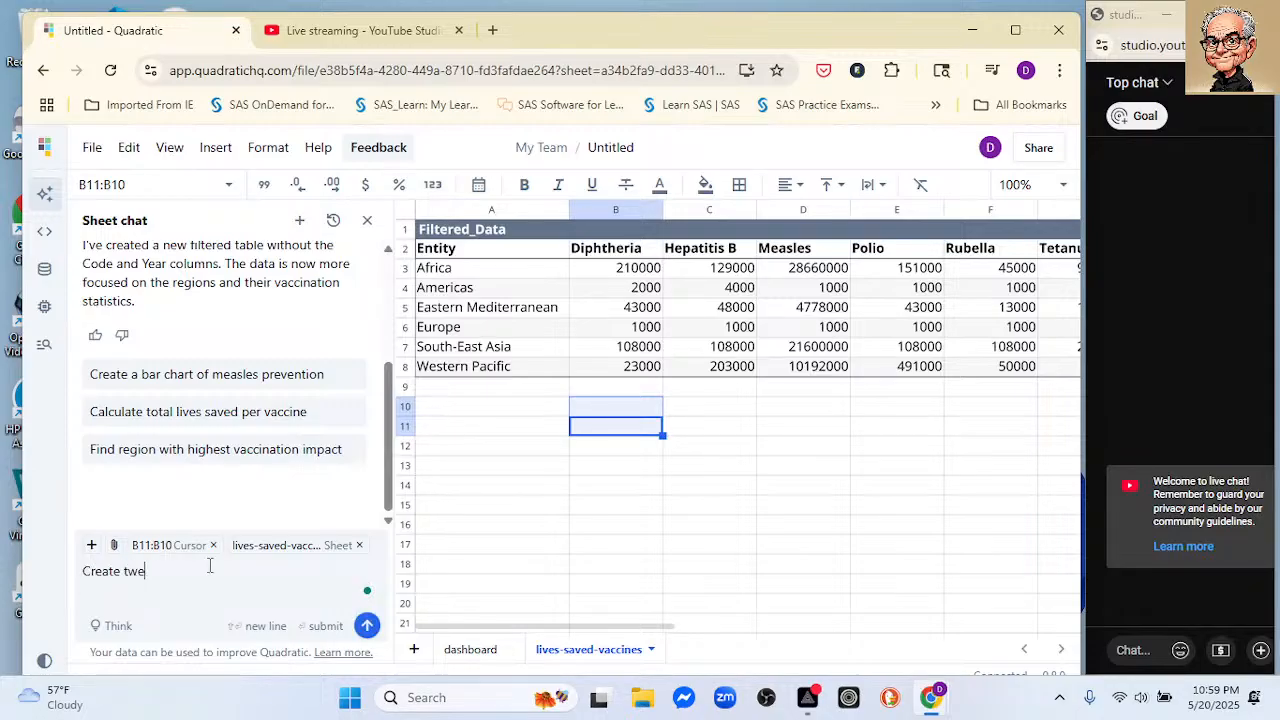
{"action": "type", "text": "o"}
{"action": "key", "text": "BackSpace"}
{"action": "key", "text": "BackSpace"}
{"action": "key", "text": "BackSpace"}
{"action": "key", "text": "BackSpace"}
{"action": "key", "text": "BackSpace"}
{"action": "key", "text": "BackSpace"}
{"action": "key", "text": "BackSpace"}
{"action": "key", "text": "BackSpace"}
{"action": "key", "text": "BackSpace"}
{"action": "key", "text": "BackSpace"}
{"action": "key", "text": "BackSpace"}
{"action": "key", "text": "BackSpace"}
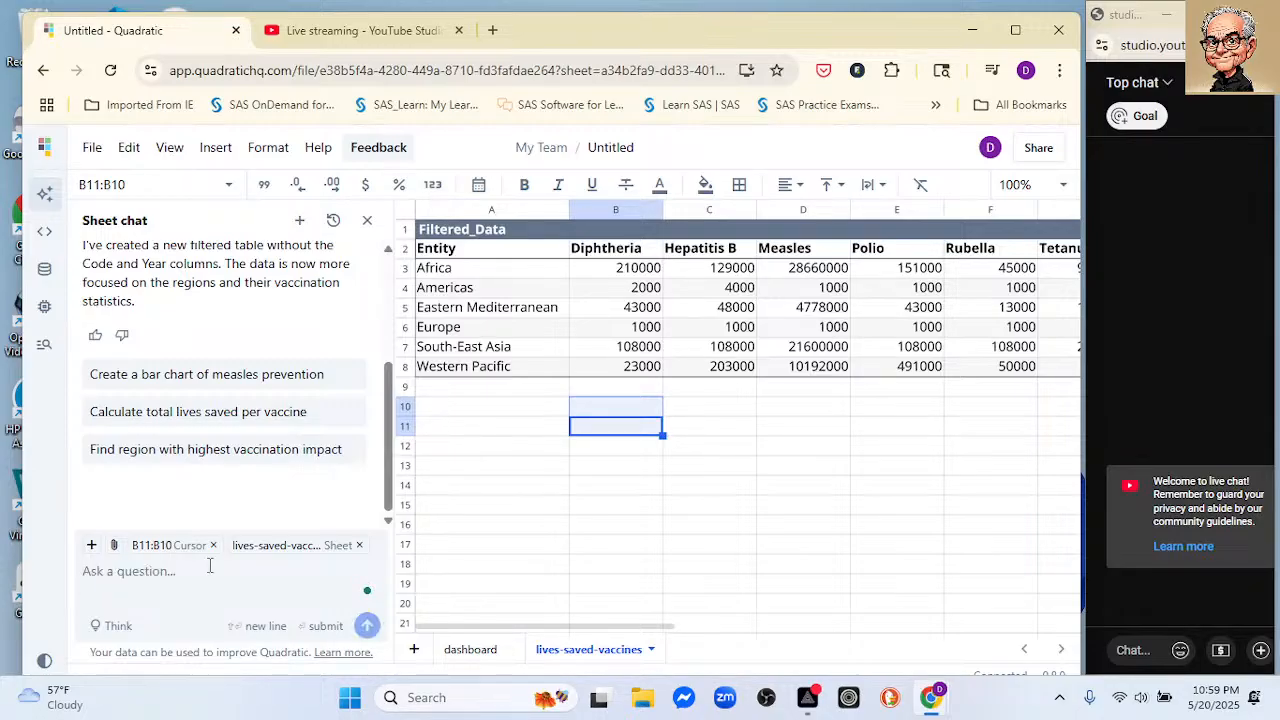
Step: Begin a chat prompt reading "Start by creating two plot. (1) side-by-side plot with"
{"action": "type", "text": "Start by"}
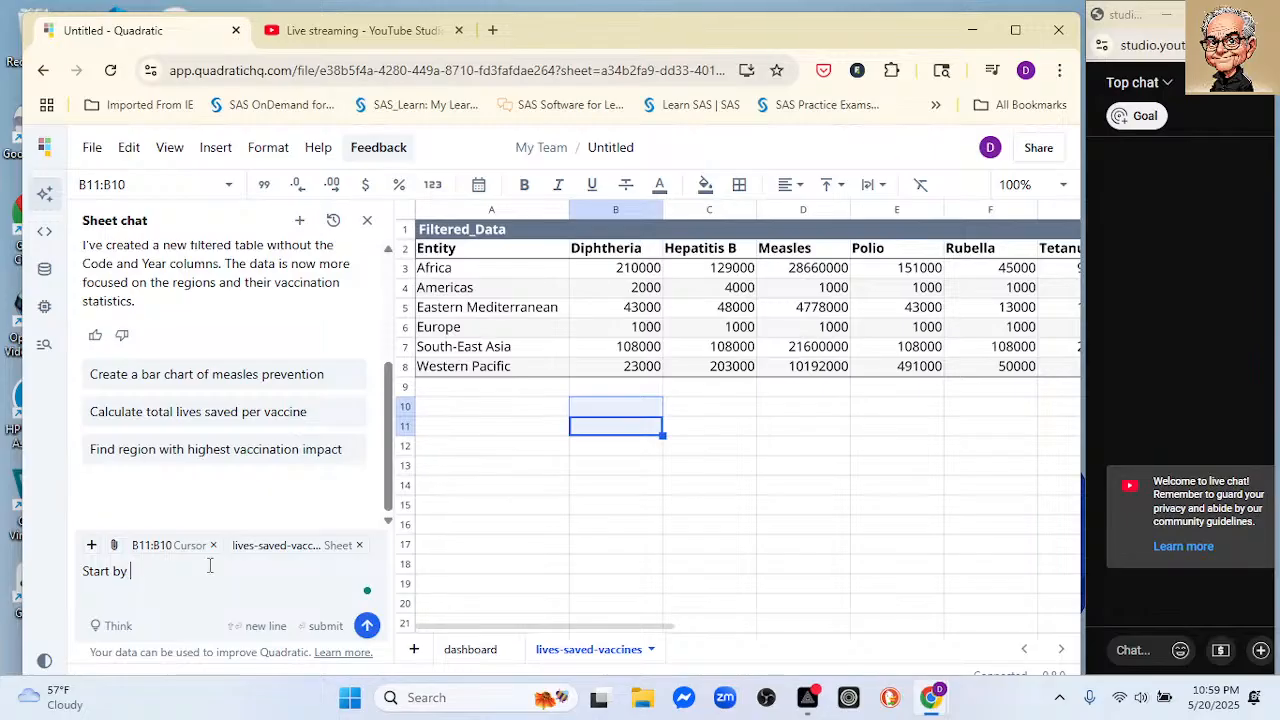
{"action": "type", "text": " createing"}
{"action": "key", "text": "BackSpace"}
{"action": "key", "text": "BackSpace"}
{"action": "key", "text": "BackSpace"}
{"action": "key", "text": "BackSpace"}
{"action": "type", "text": "ing two plot. (1)"}
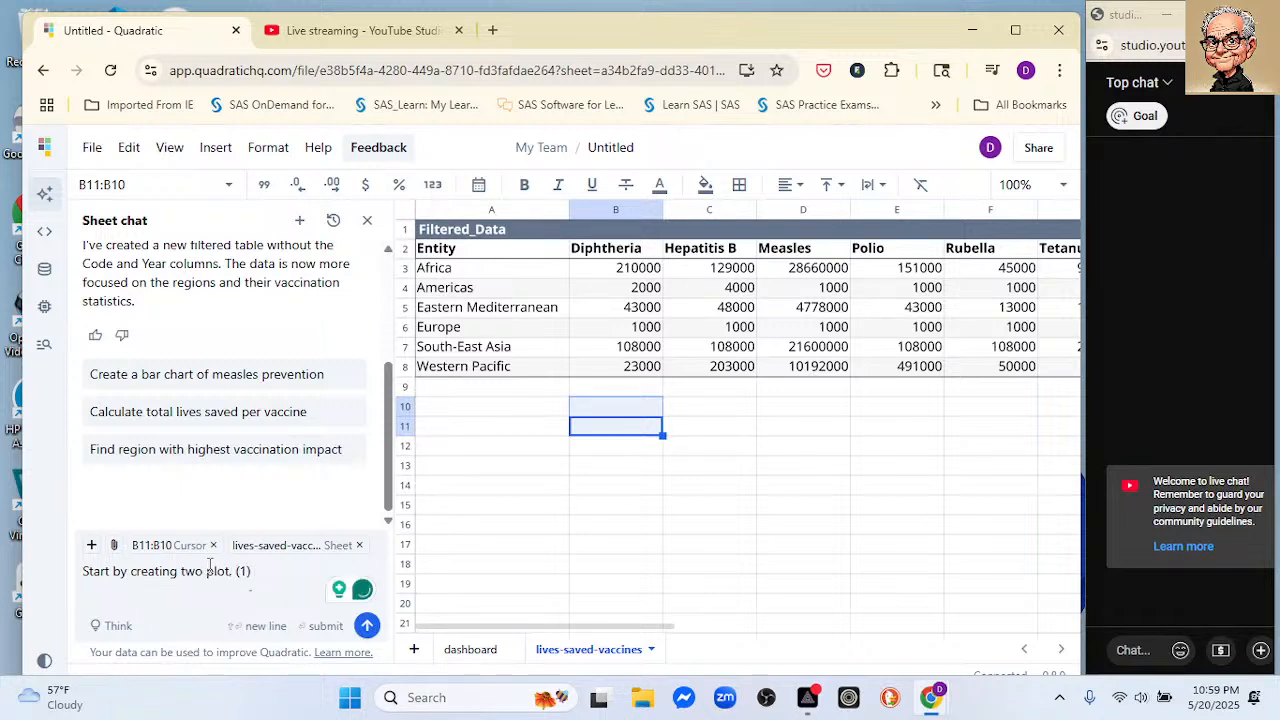
{"action": "key", "text": "Tab"}
{"action": "type", "text": "side"}
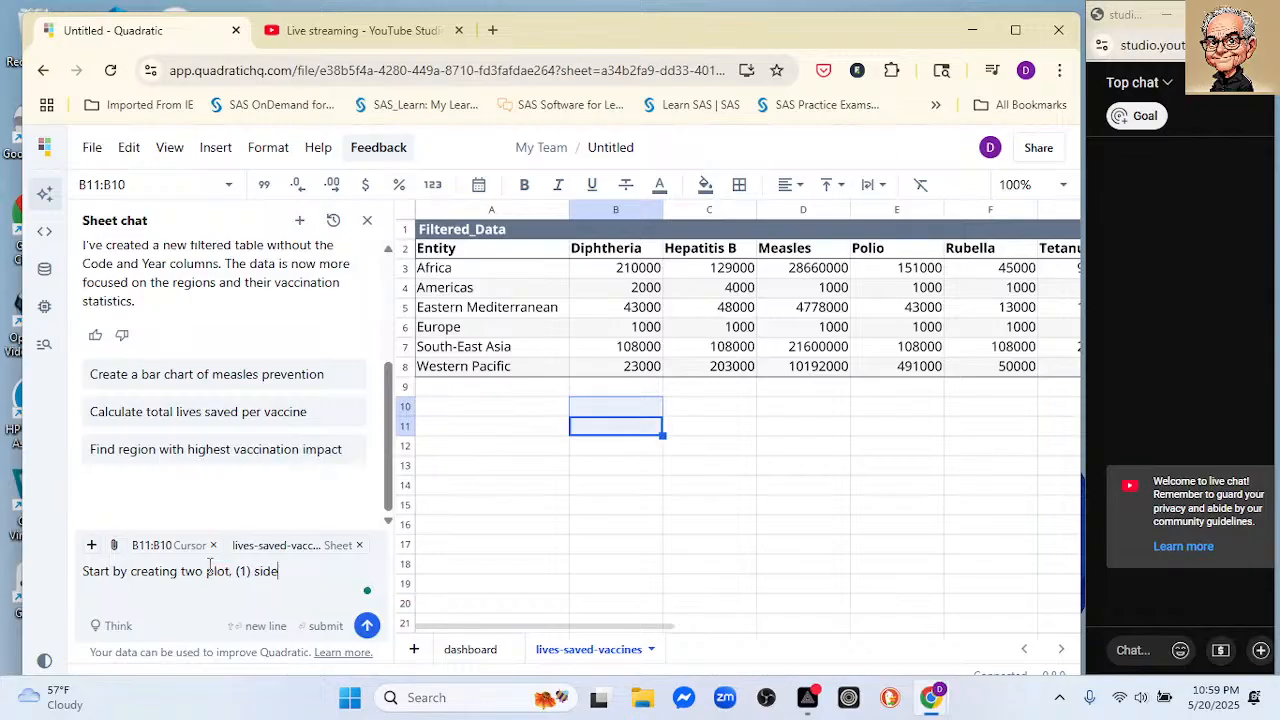
{"action": "type", "text": "-by-side plot with d"}
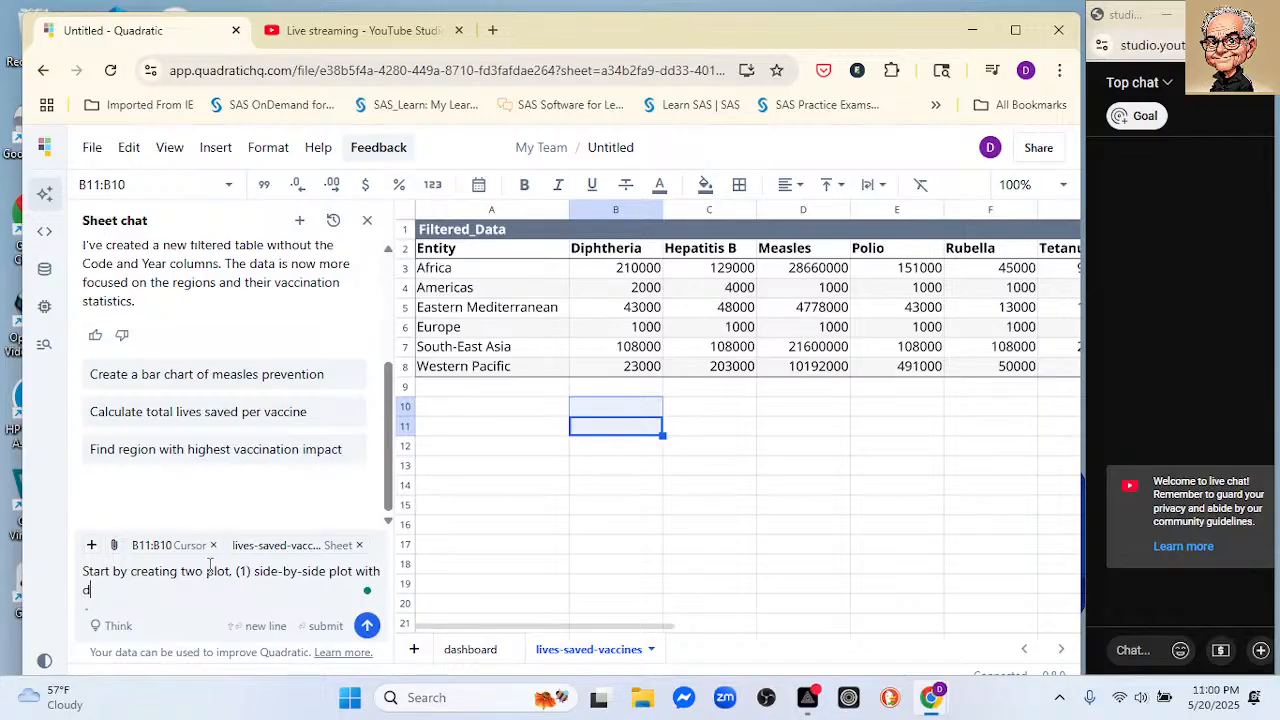
{"action": "type", "text": "esia"}
{"action": "type", "text": "ased"}
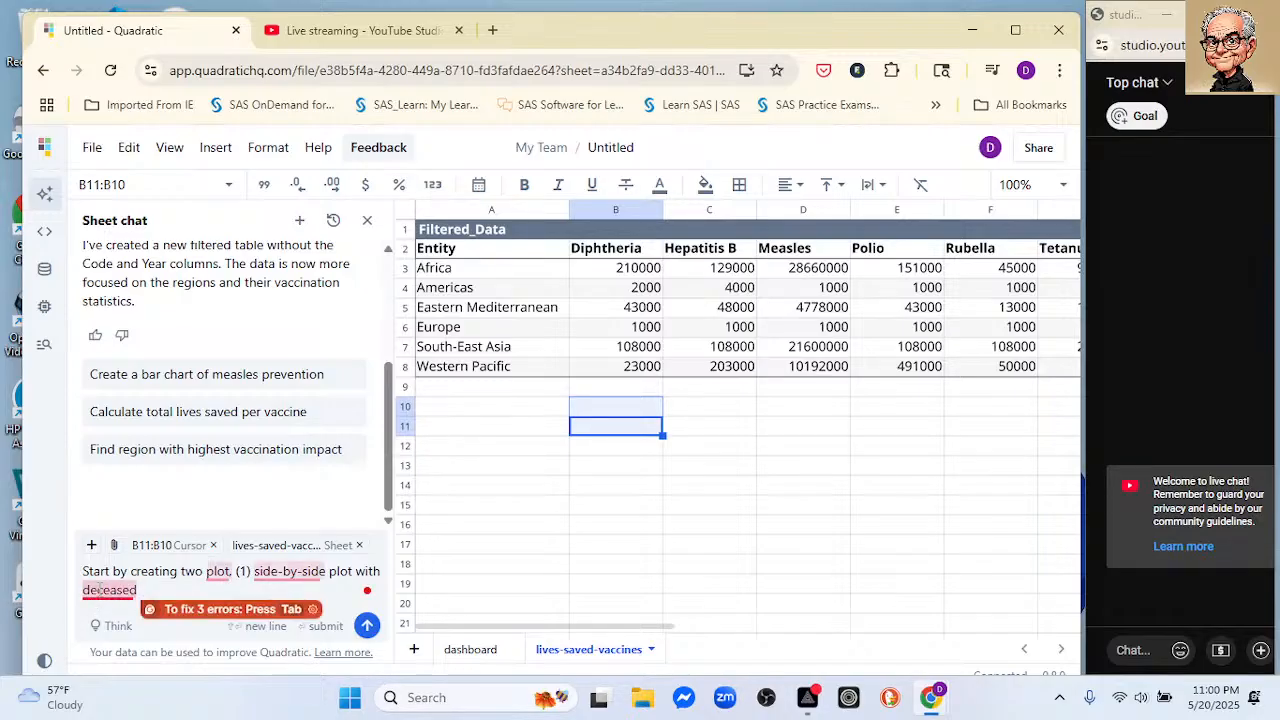
{"action": "mouse_move", "coordinate": [109, 591]}
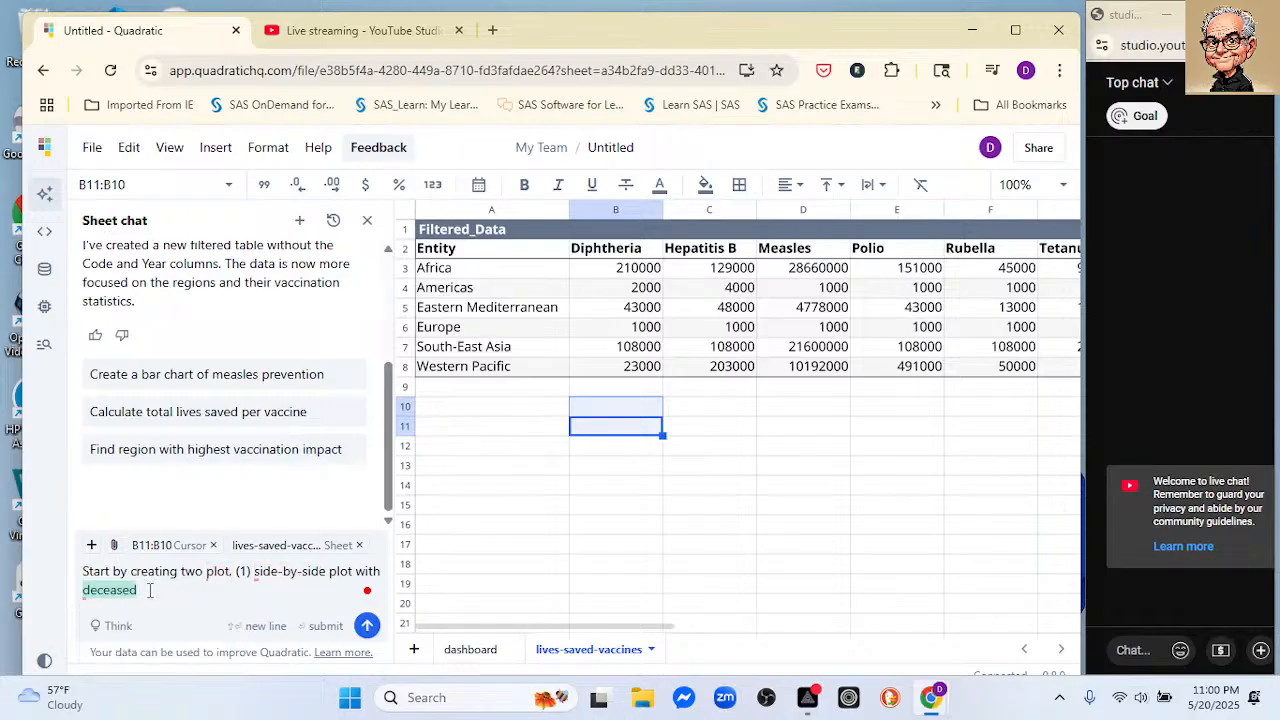
{"action": "key", "text": "BackSpace"}
{"action": "key", "text": "BackSpace"}
{"action": "key", "text": "BackSpace"}
{"action": "key", "text": "BackSpace"}
{"action": "key", "text": "BackSpace"}
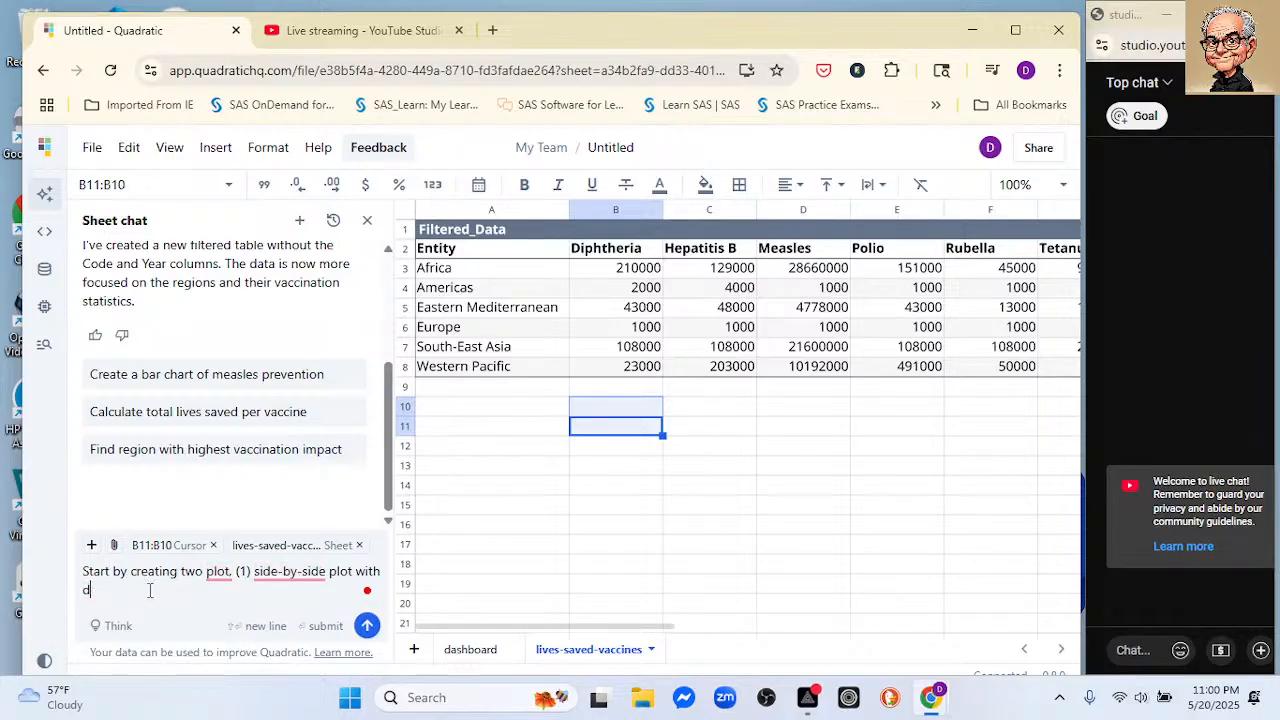
{"action": "type", "text": "sease"}
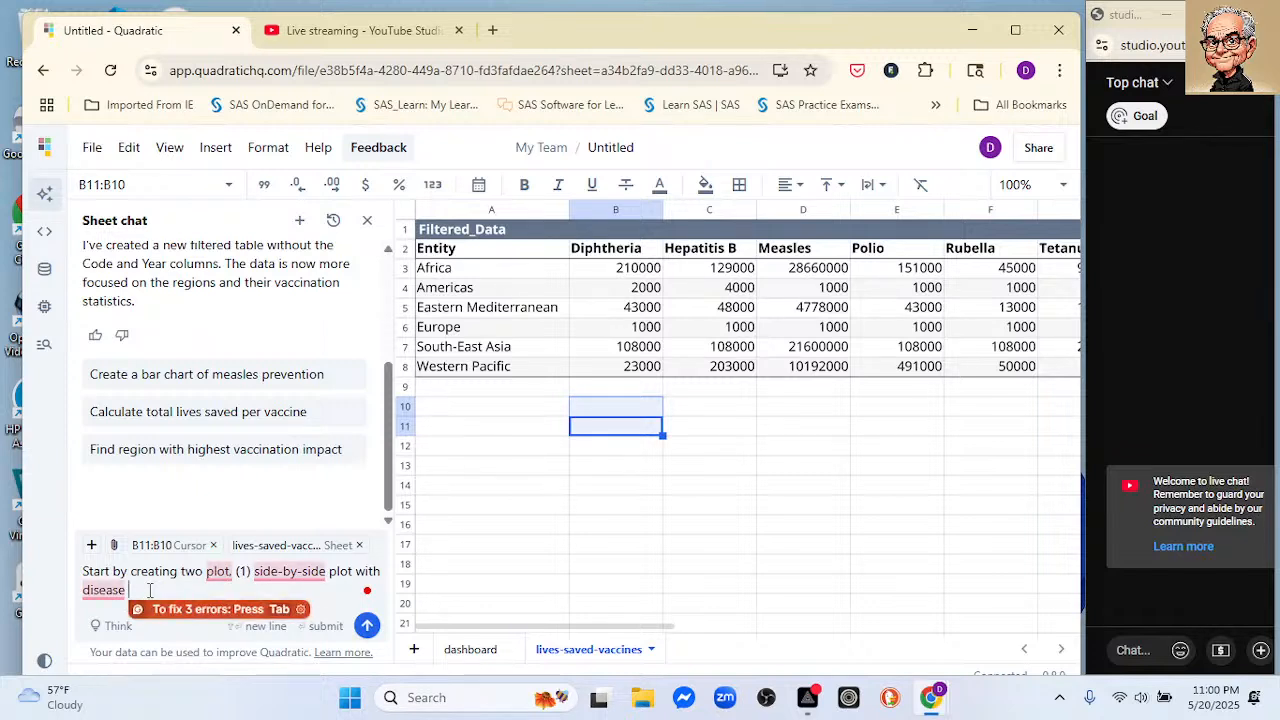
{"action": "key", "text": "BackSpace"}
{"action": "key", "text": "BackSpace"}
{"action": "key", "text": "BackSpace"}
{"action": "key", "text": "BackSpace"}
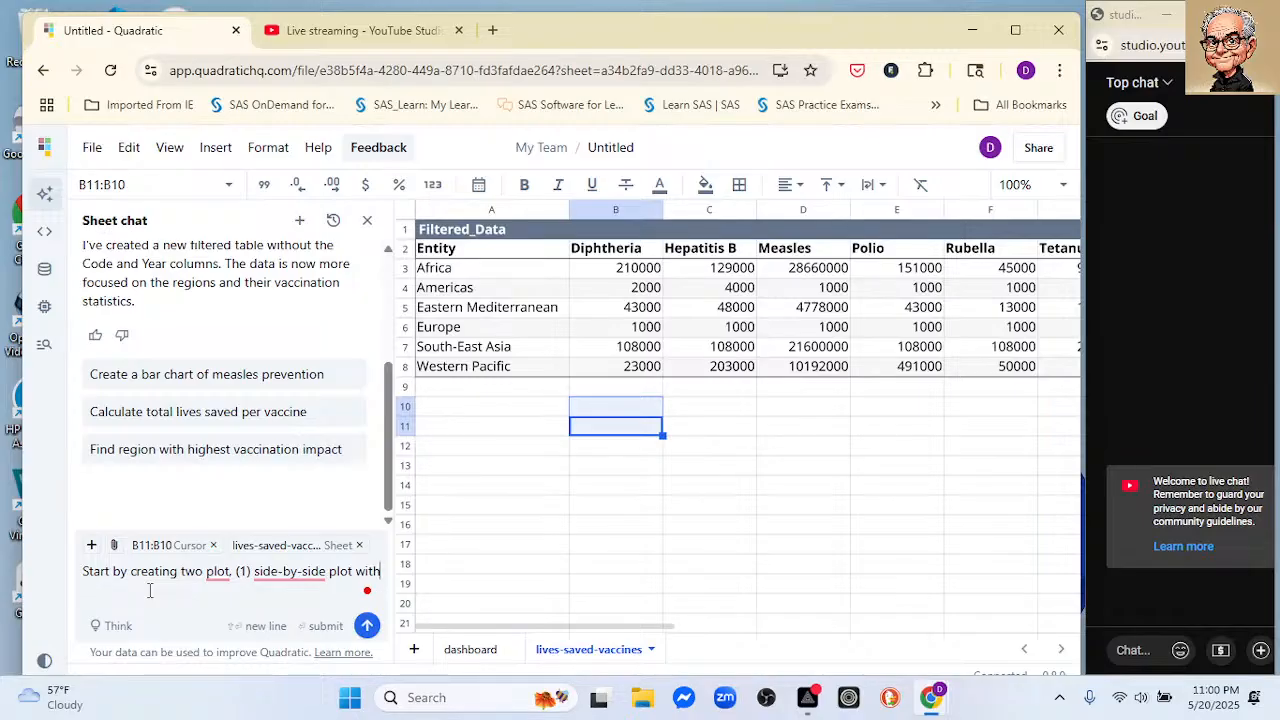
Step: Continue the chat prompt with "the x-axis being the diseases" for the first plot
{"action": "type", "text": "he "}
{"action": "type", "text": "x-"}
{"action": "type", "text": "asix"}
{"action": "key", "text": "BackSpace"}
{"action": "key", "text": "BackSpace"}
{"action": "key", "text": "BackSpace"}
{"action": "type", "text": "xis"}
{"action": "type", "text": " bet"}
{"action": "type", "text": "i"}
{"action": "type", "text": "ging"}
{"action": "key", "text": "BackSpace"}
{"action": "key", "text": "BackSpace"}
{"action": "key", "text": "BackSpace"}
{"action": "key", "text": "BackSpace"}
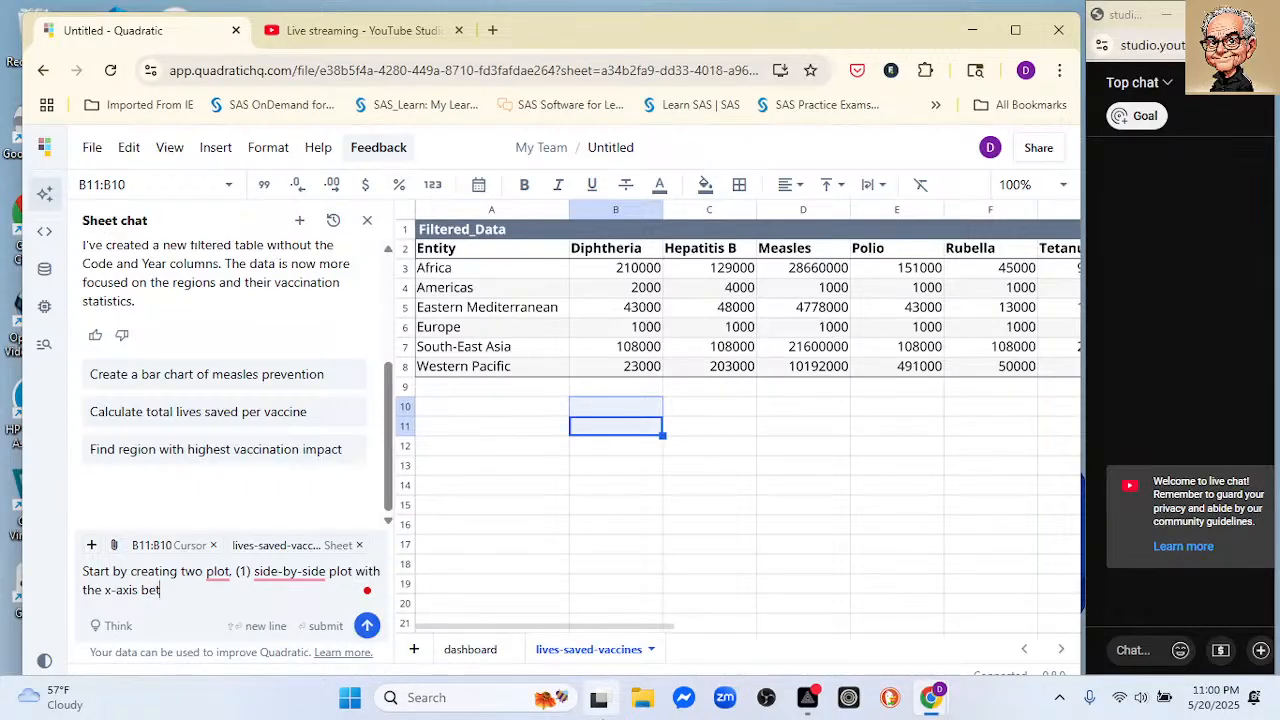
{"action": "key", "text": "BackSpace"}
{"action": "type", "text": "ing the des"}
{"action": "key", "text": "BackSpace"}
{"action": "type", "text": "ass"}
{"action": "key", "text": "BackSpace"}
{"action": "key", "text": "BackSpace"}
{"action": "key", "text": "BackSpace"}
{"action": "type", "text": "sease"}
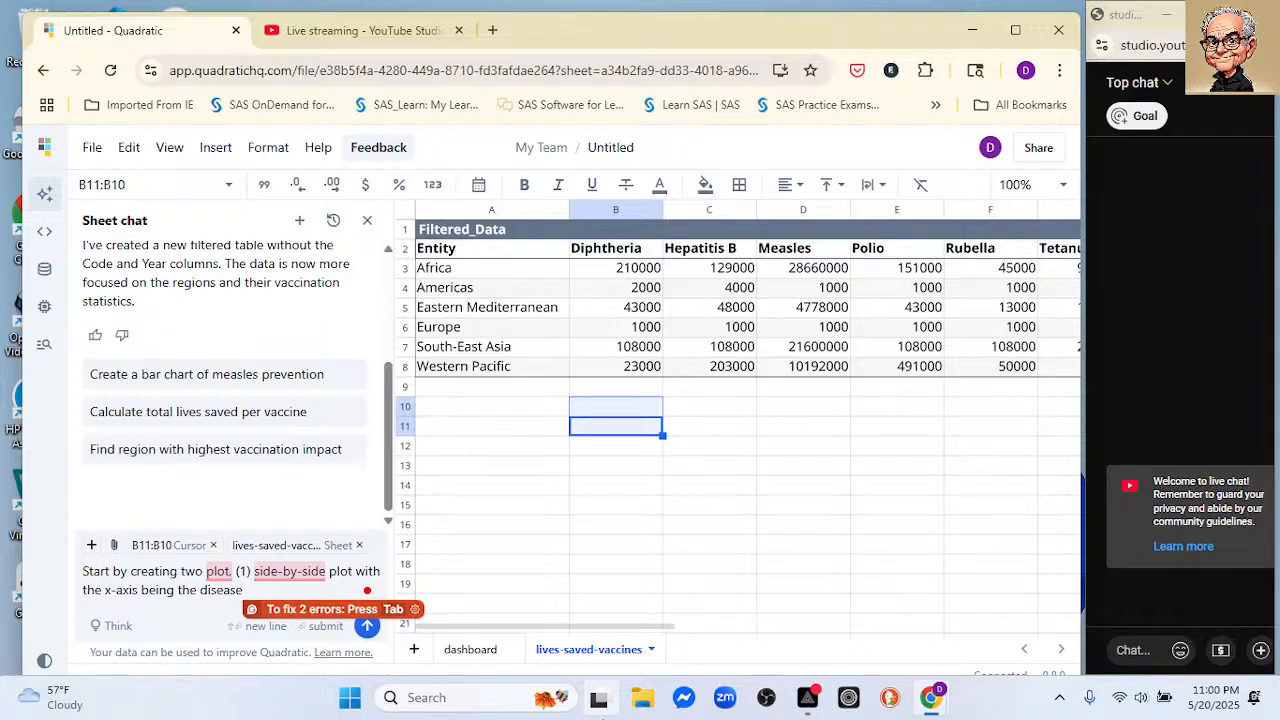
{"action": "type", "text": "s"}
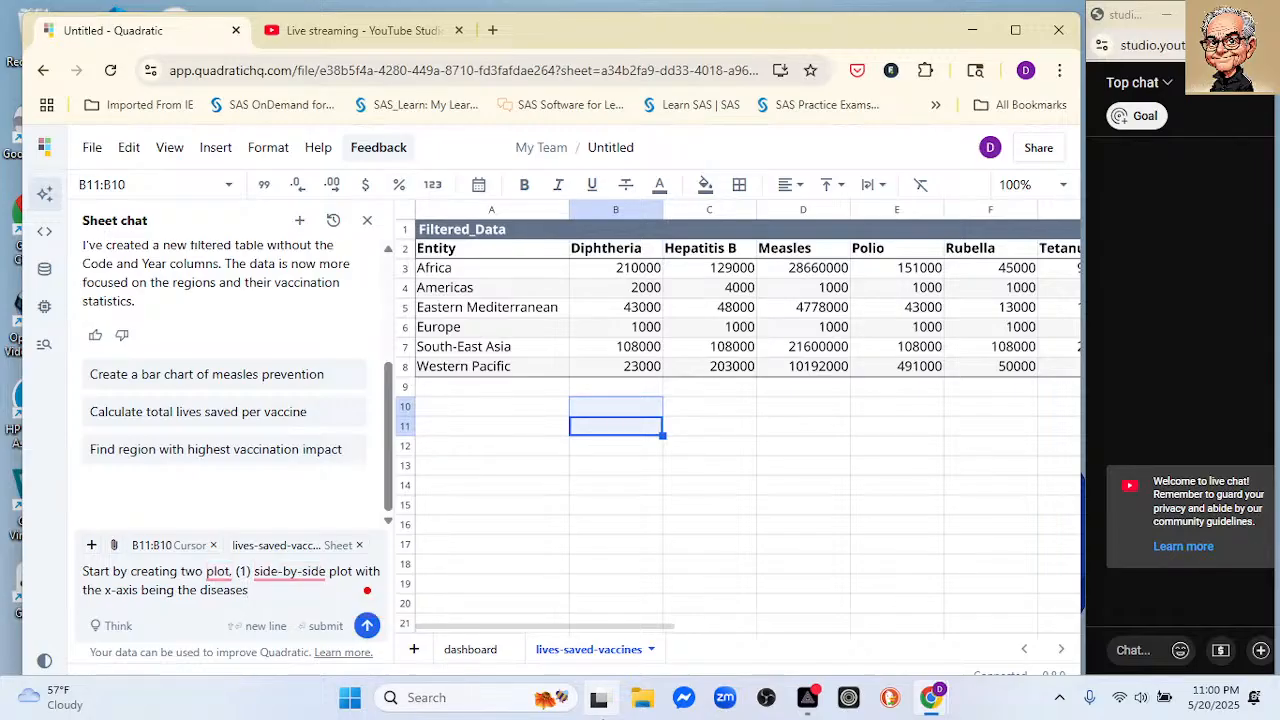
{"action": "type", "text": " and the b"}
Step: Extend the chat prompt with "and the bars as entity, and the second with"
{"action": "key", "text": "BackSpace"}
{"action": "type", "text": "bars as entity, and the second "}
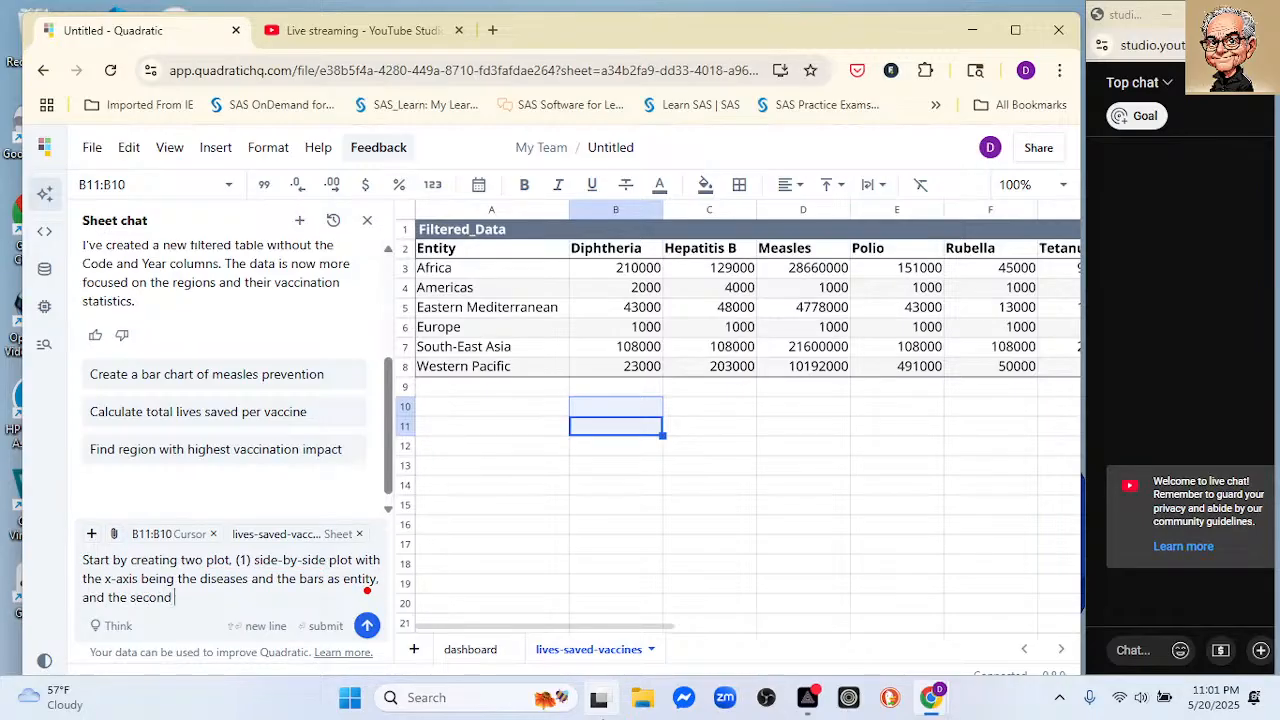
{"action": "type", "text": "with the x-a"}
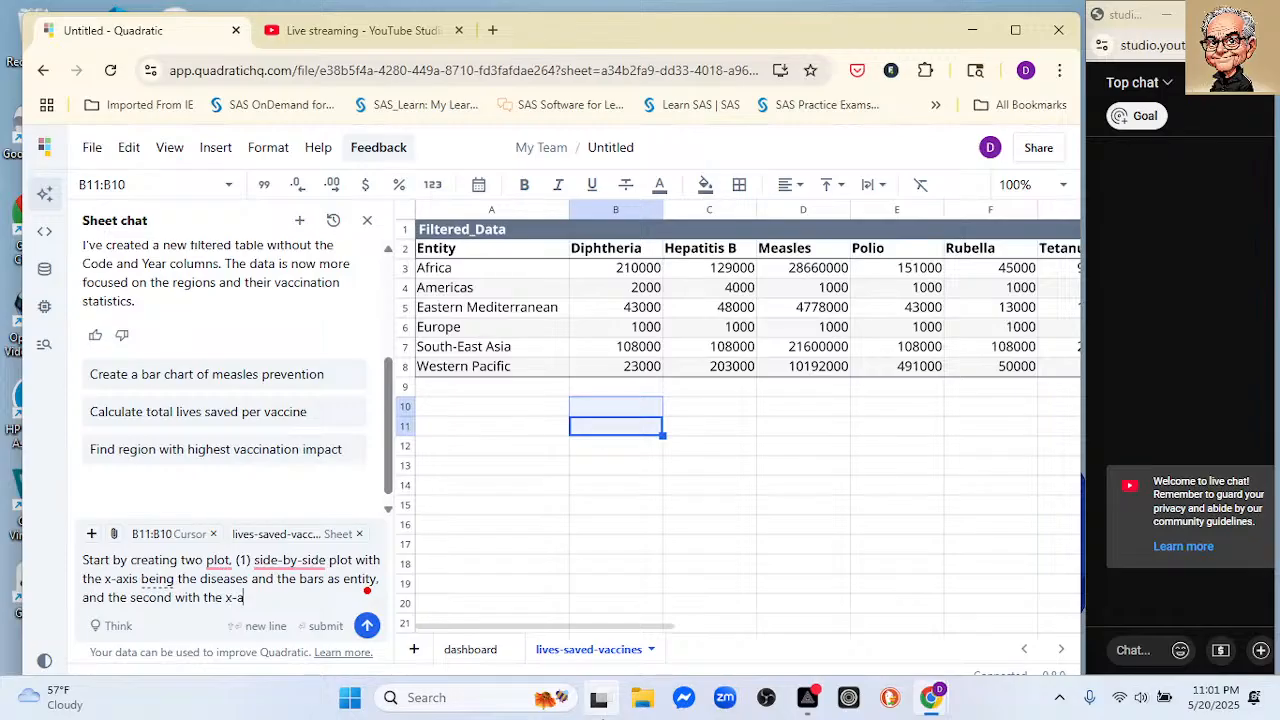
{"action": "type", "text": "xis beging"}
{"action": "type", "text": " the entity"}
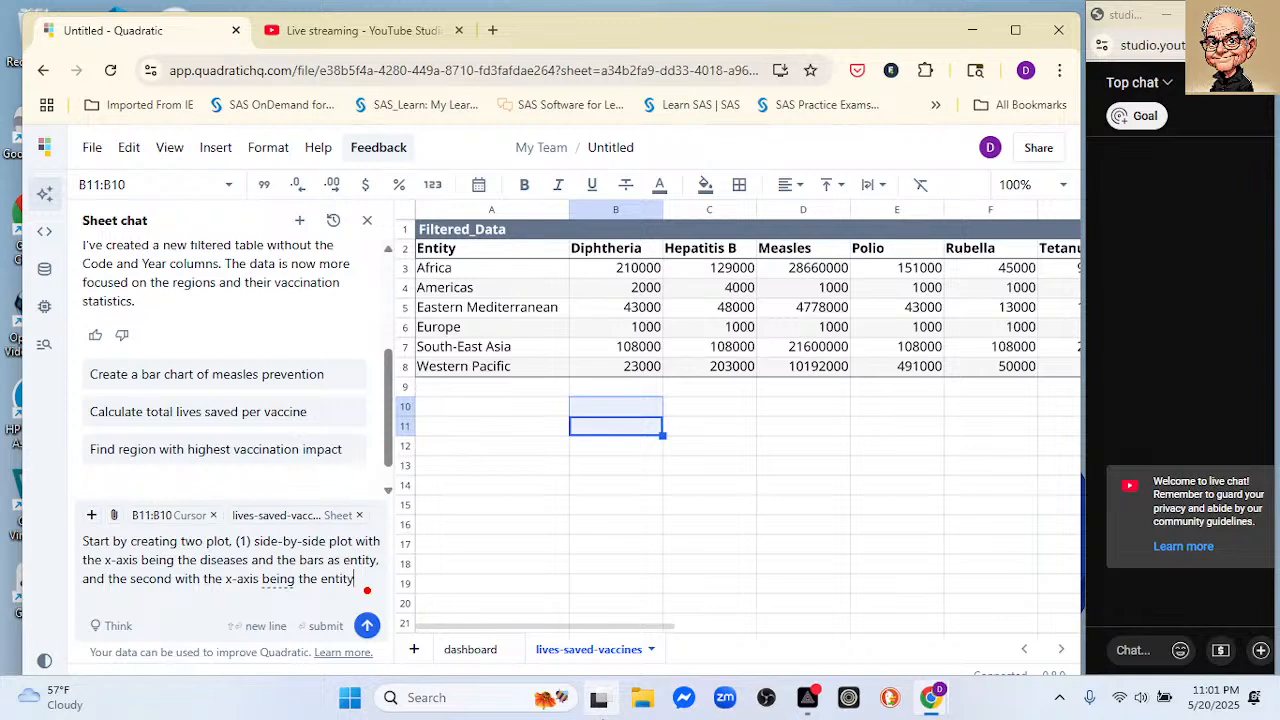
{"action": "type", "text": " and the car"}
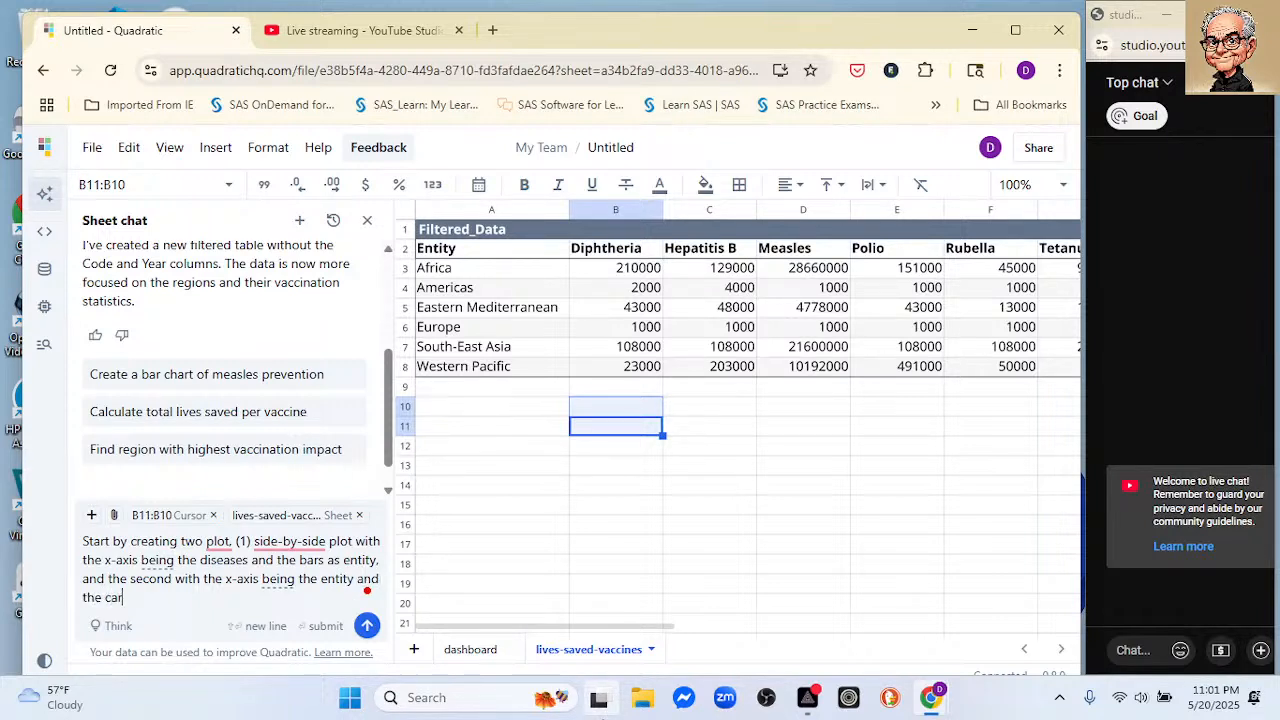
Step: Finish the prompt with "the x-axis being the entity and the bars the dieseases" and submit it to the chat
{"action": "key", "text": "BackSpace"}
{"action": "key", "text": "BackSpace"}
{"action": "key", "text": "BackSpace"}
{"action": "type", "text": "bars the de"}
{"action": "key", "text": "BackSpace"}
{"action": "type", "text": "ieseases"}
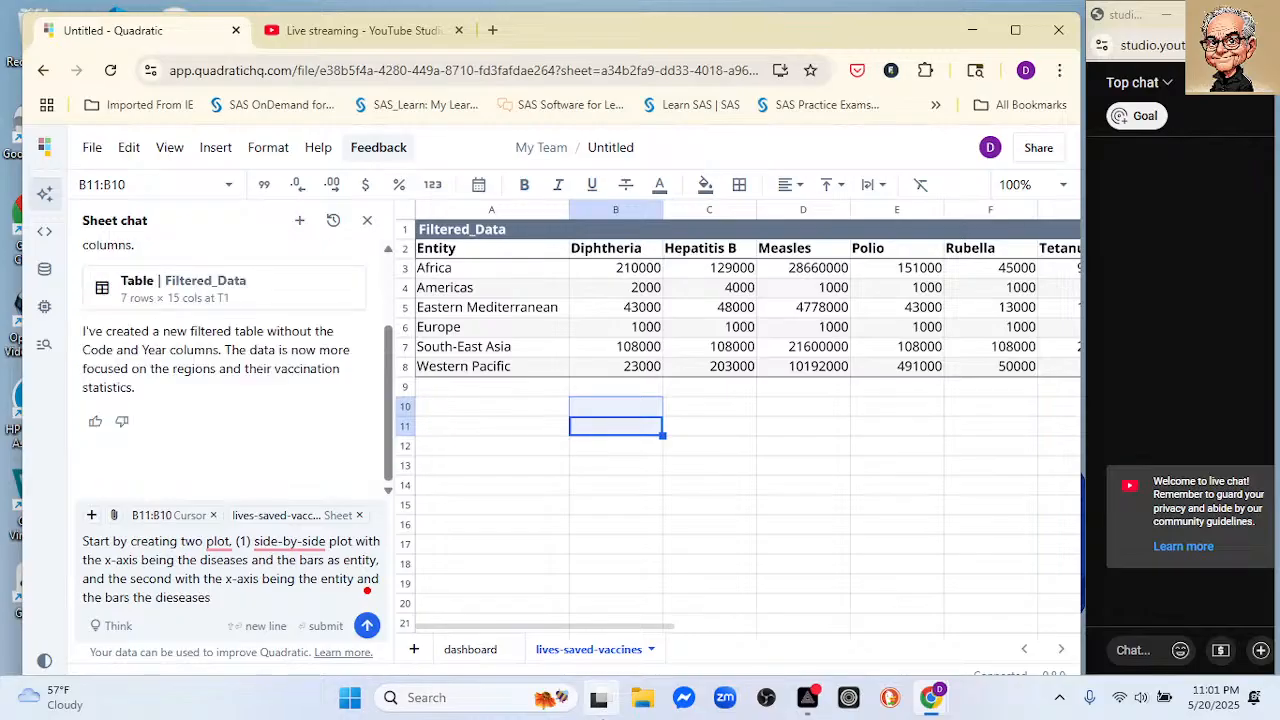
{"action": "key", "text": "Return"}
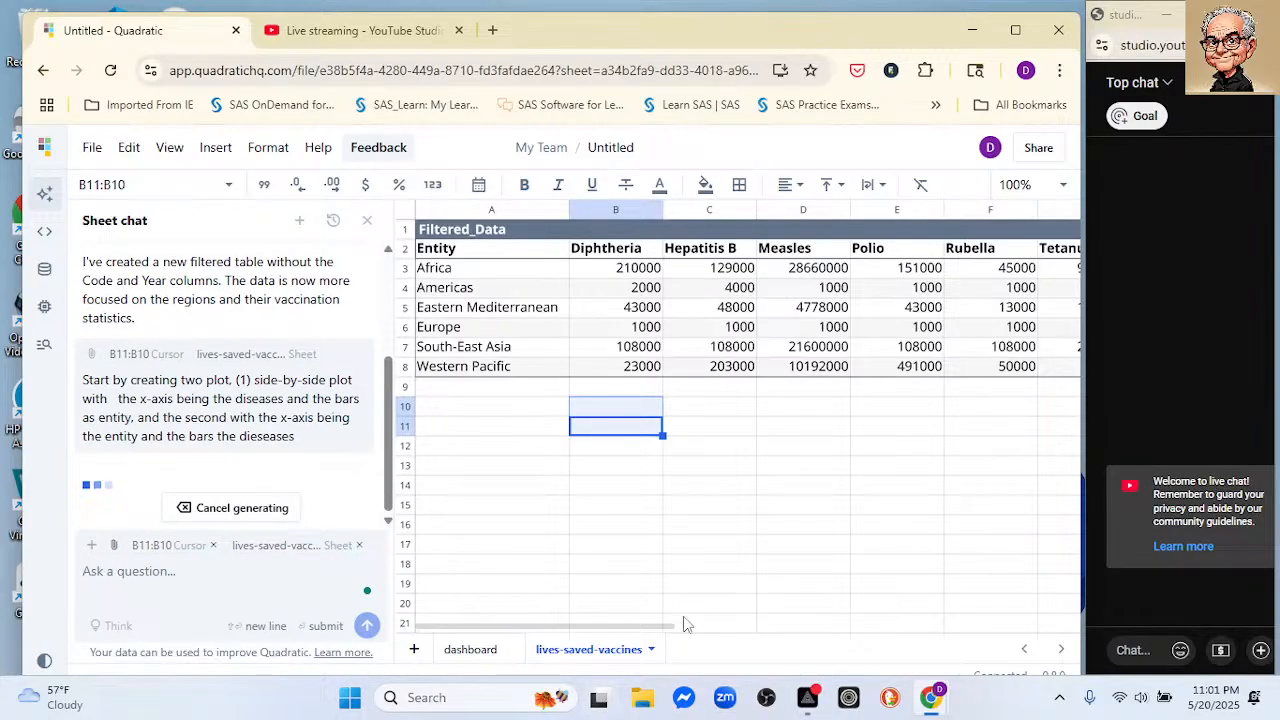
Step: Look over the last columns of the Filtered_Data table and the dashboard sheet while the plots are generated
{"action": "left_click_drag", "start_coordinate": [686, 631], "coordinate": [879, 627]}
{"action": "left_click_drag", "start_coordinate": [1066, 585], "coordinate": [1150, 568]}
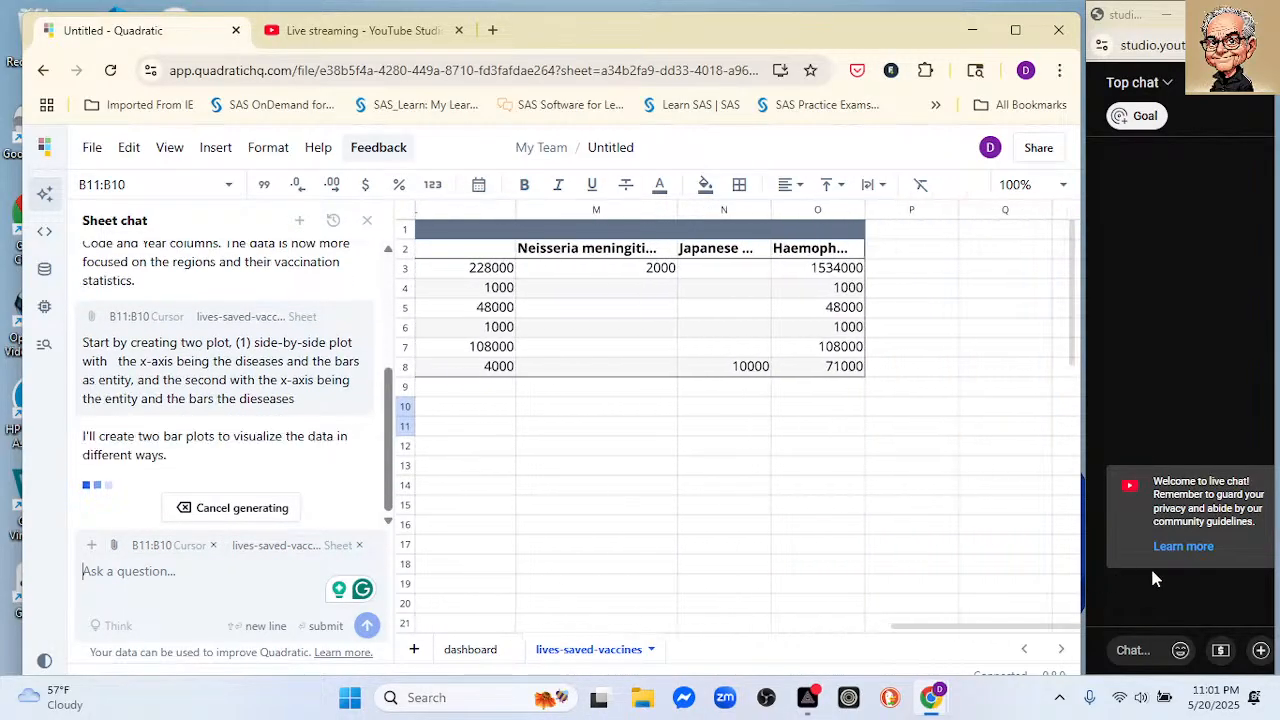
{"action": "scroll", "coordinate": [886, 461], "scroll_direction": "down", "scroll_amount": 3}
{"action": "scroll", "coordinate": [886, 468], "scroll_direction": "down", "scroll_amount": 2}
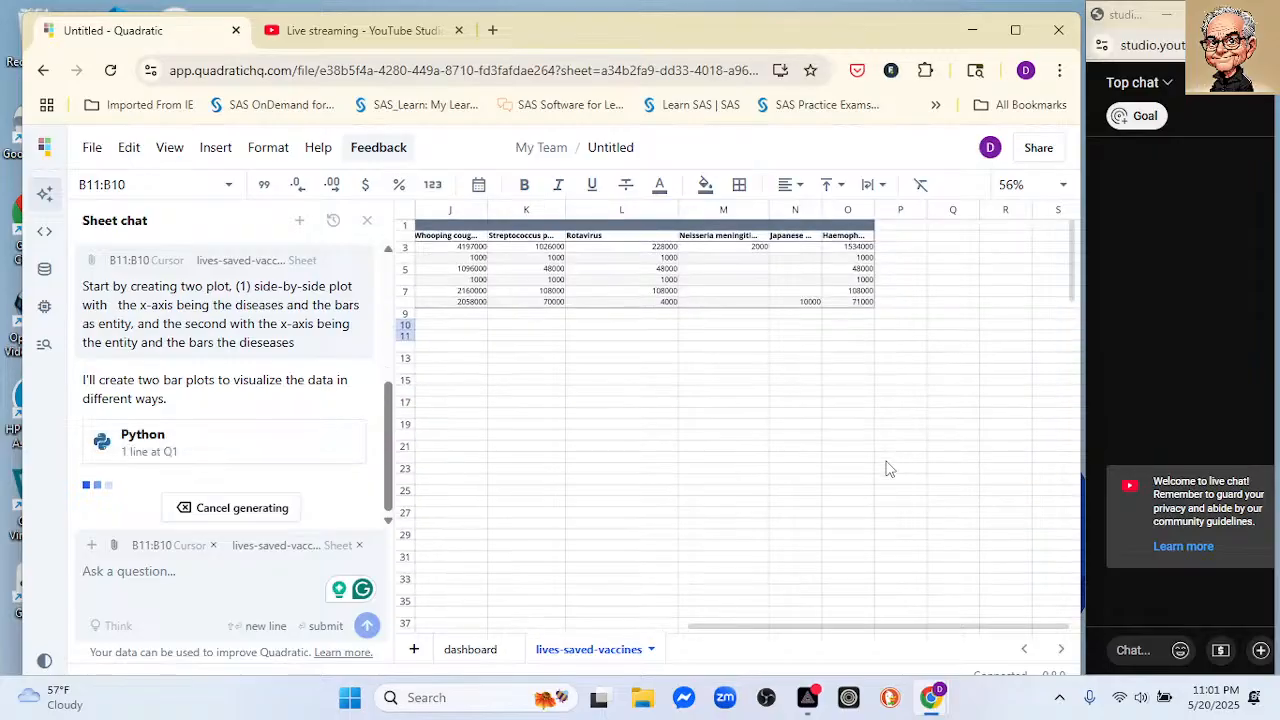
{"action": "scroll", "coordinate": [910, 628], "scroll_direction": "right", "scroll_amount": 5}
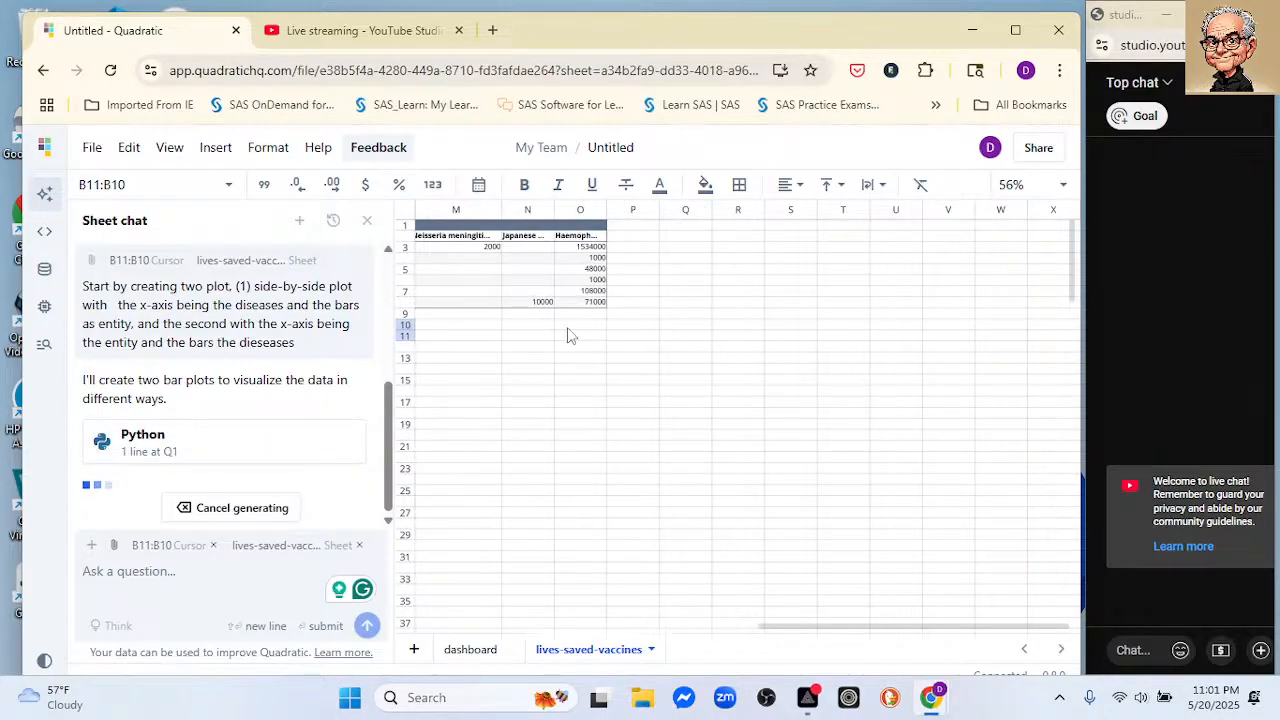
{"action": "left_click", "coordinate": [470, 649]}
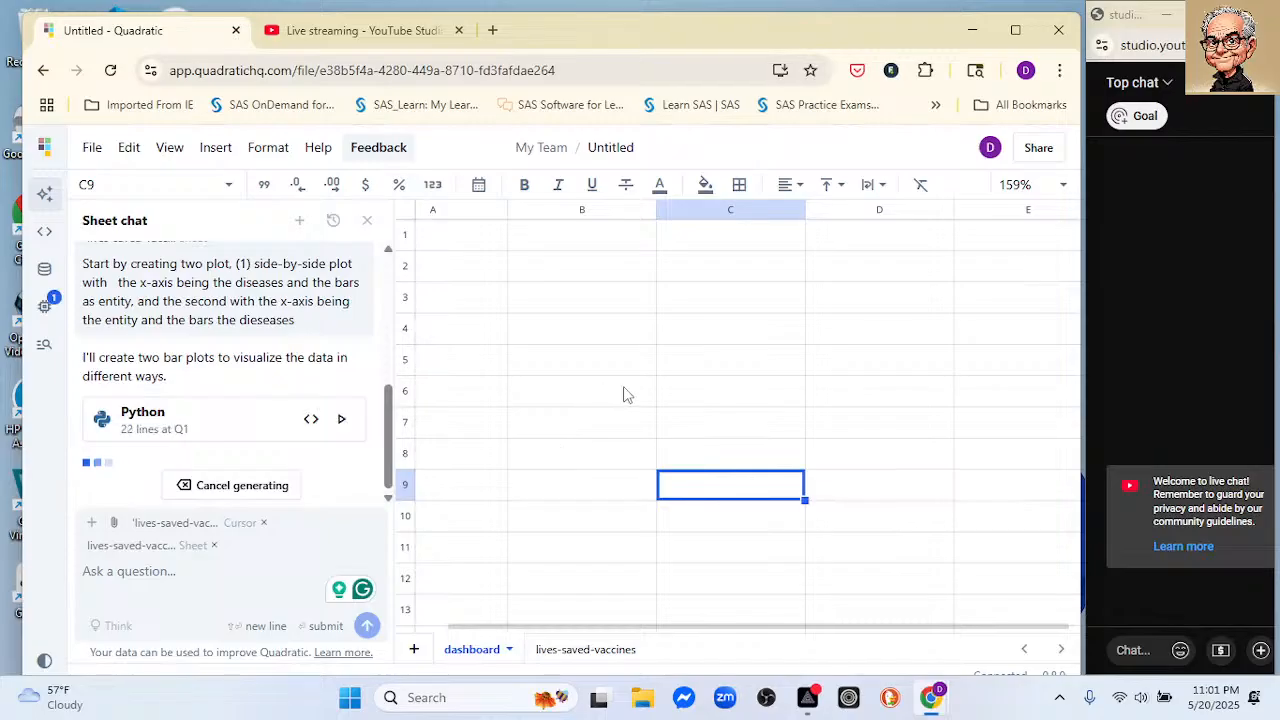
{"action": "scroll", "coordinate": [595, 360], "scroll_direction": "down", "scroll_amount": 5}
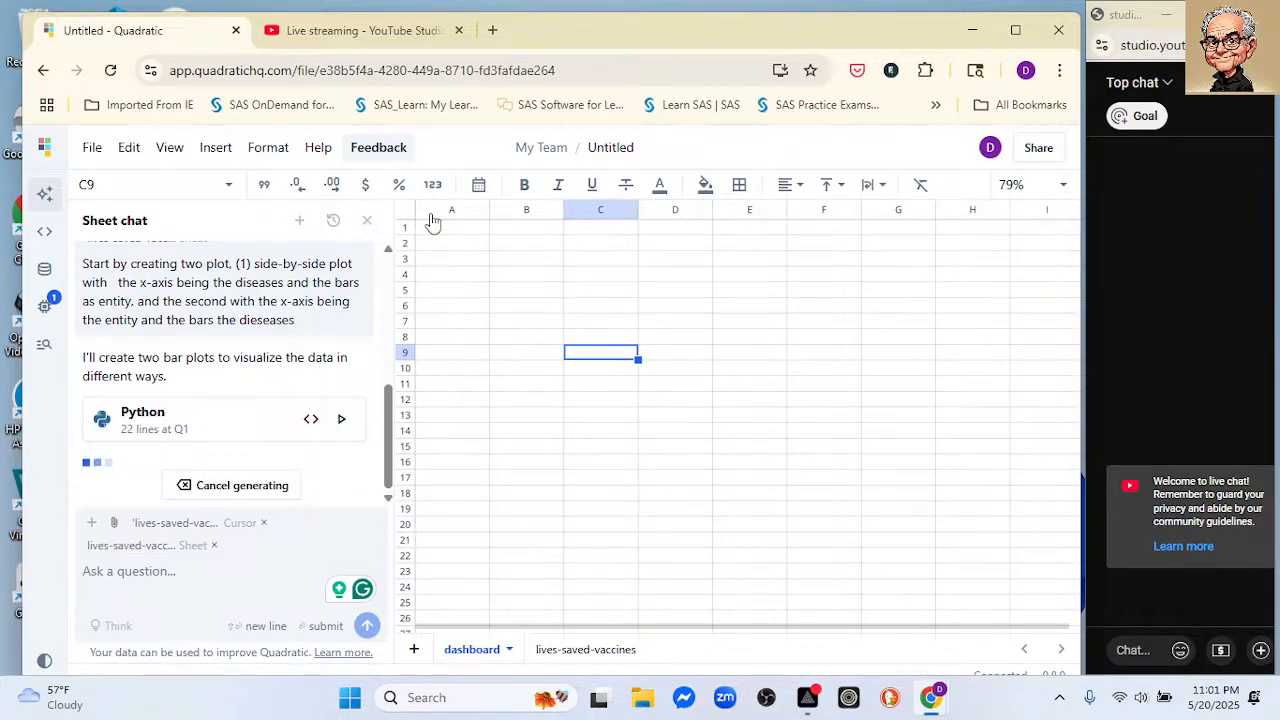
{"action": "left_click", "coordinate": [461, 234]}
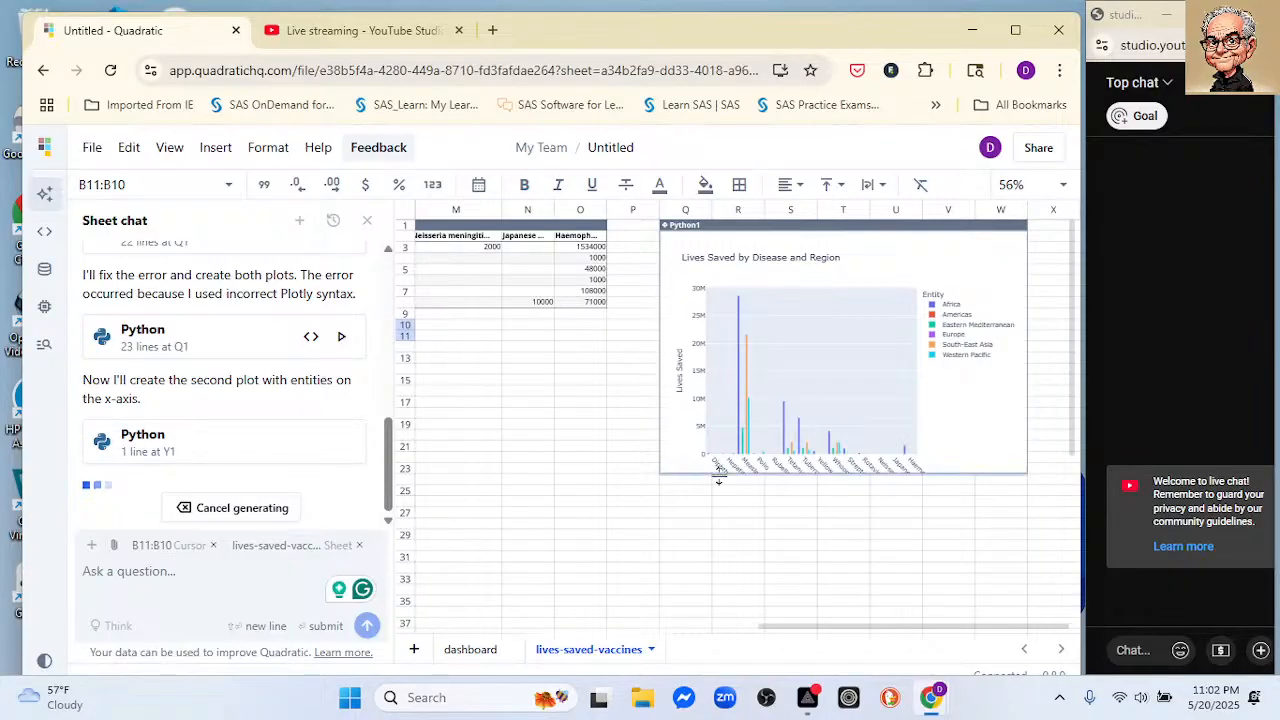
Step: Extend the disease plot and the region plot downward to about row 31 so their full axis labels fit, and review both
{"action": "left_click_drag", "start_coordinate": [738, 473], "coordinate": [704, 551]}
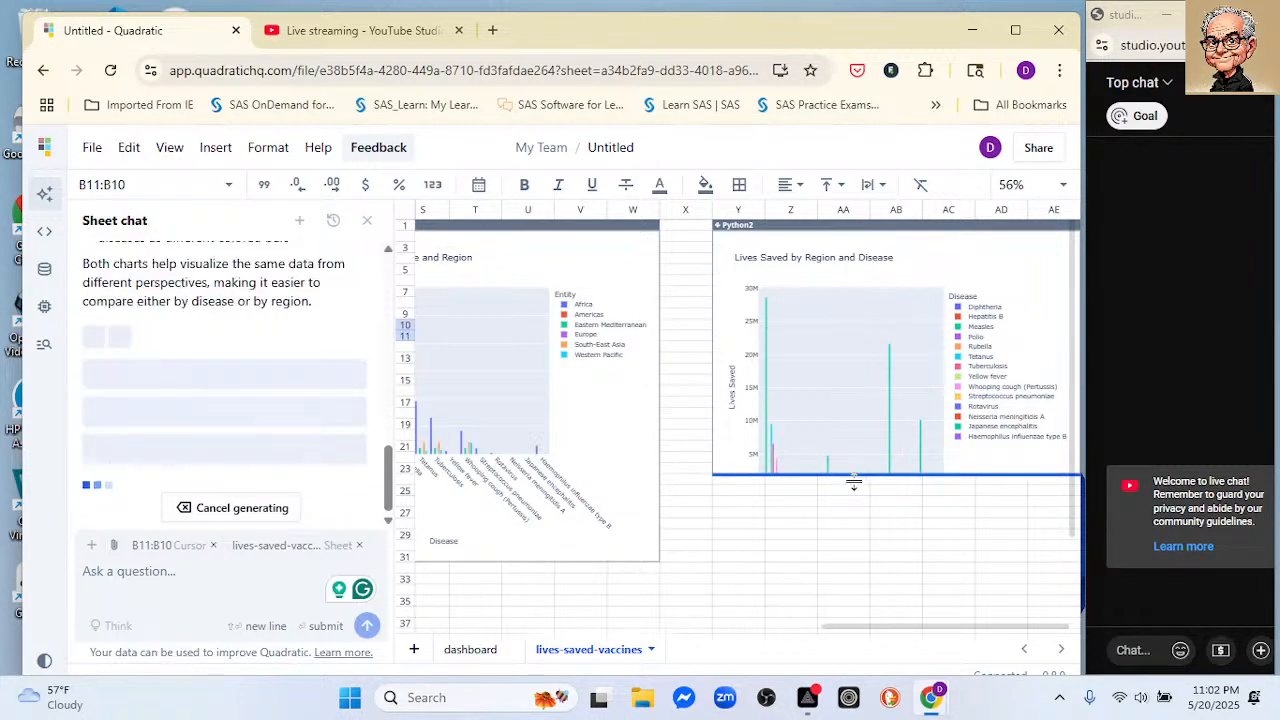
{"action": "left_click_drag", "start_coordinate": [852, 474], "coordinate": [838, 550]}
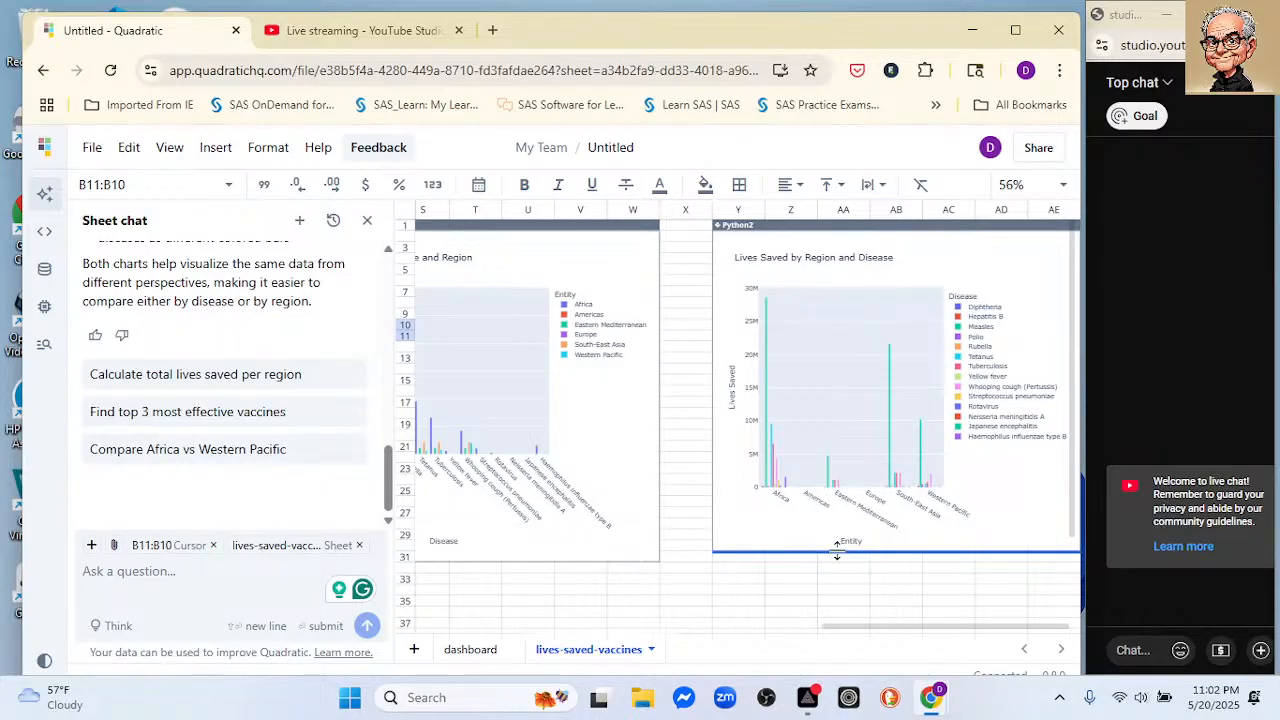
{"action": "left_click_drag", "start_coordinate": [835, 631], "coordinate": [737, 580]}
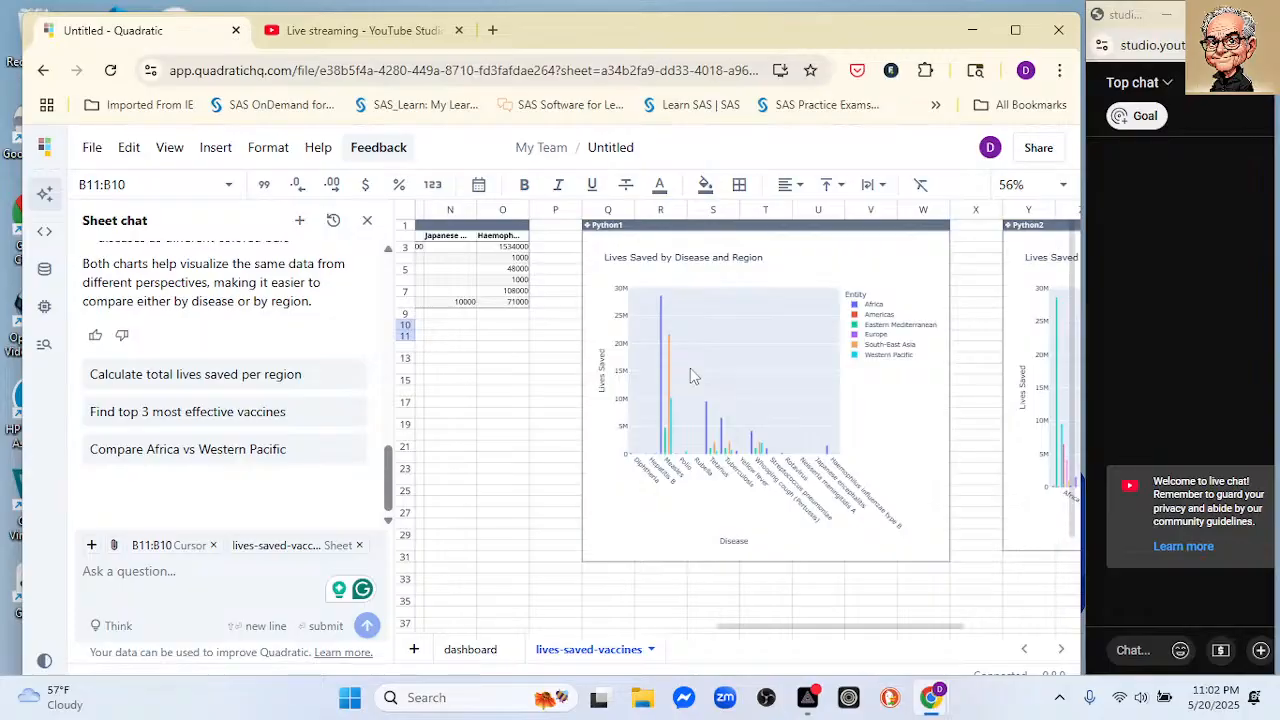
{"action": "scroll", "coordinate": [690, 372], "scroll_direction": "up", "scroll_amount": 5}
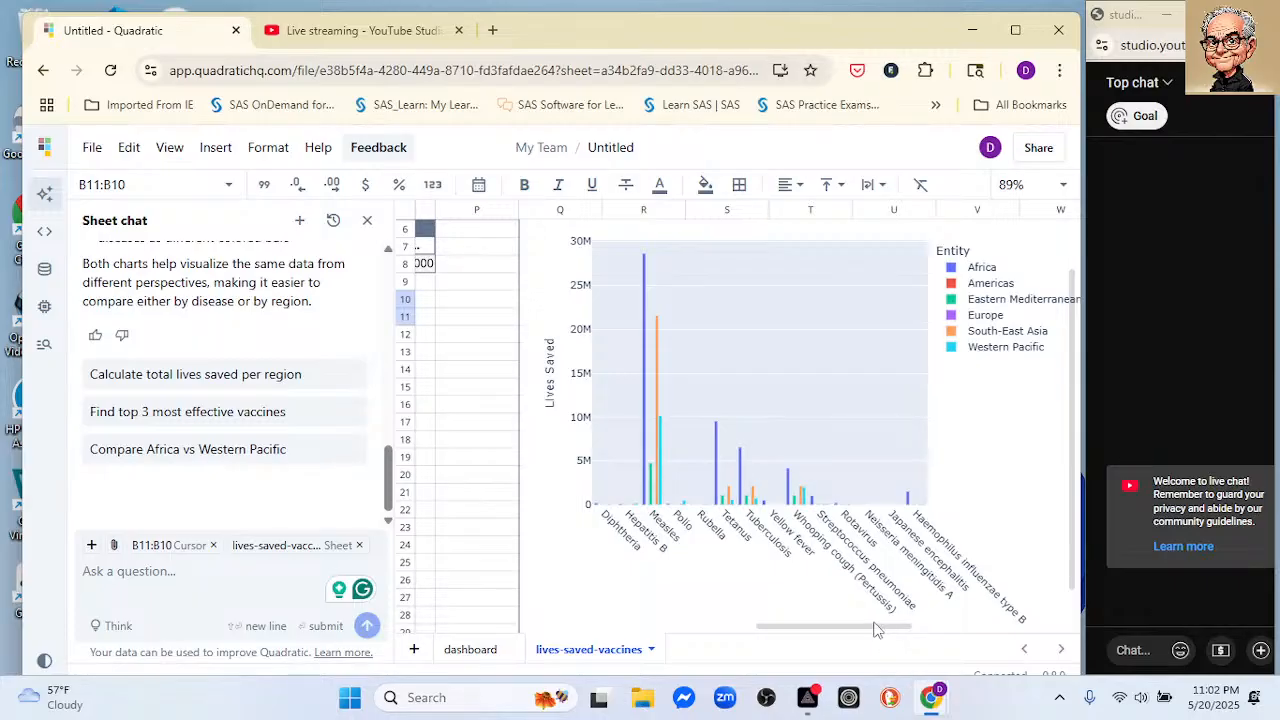
{"action": "left_click_drag", "start_coordinate": [880, 631], "coordinate": [1018, 612]}
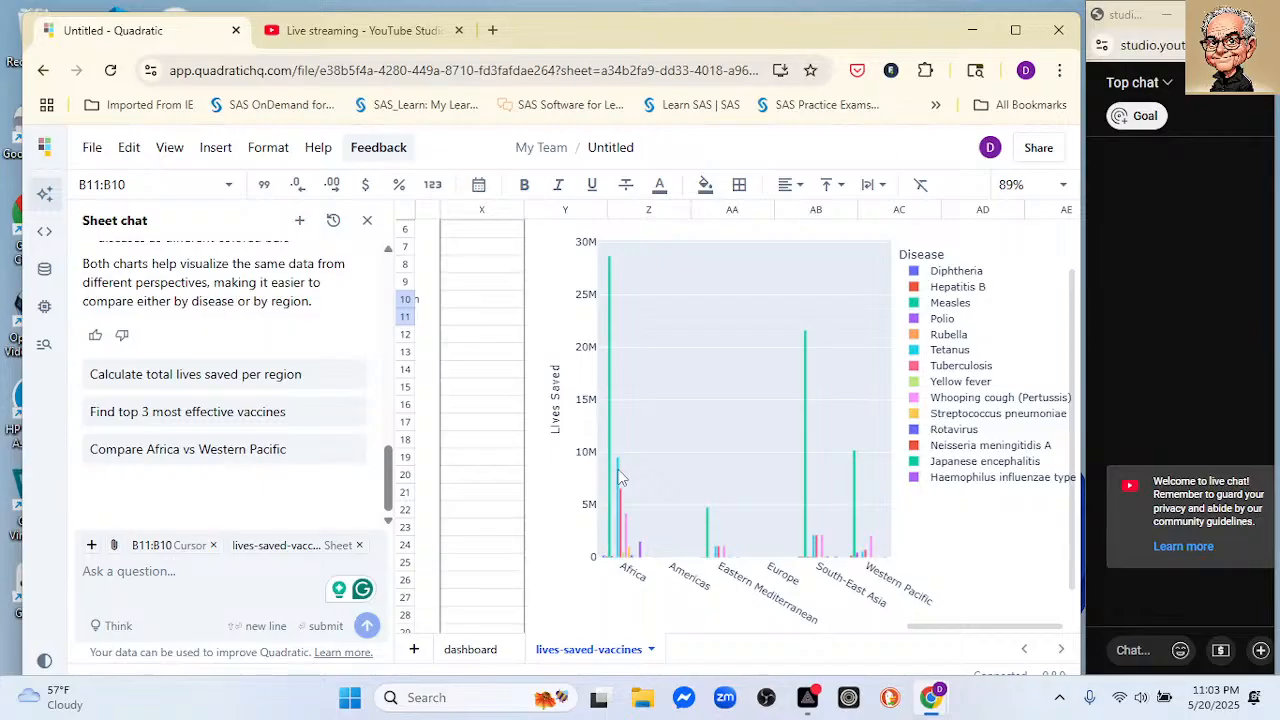
Step: Ask the sheet chat "Can you make the bars wider"
{"action": "left_click", "coordinate": [205, 566]}
{"action": "type", "text": "a]\\"}
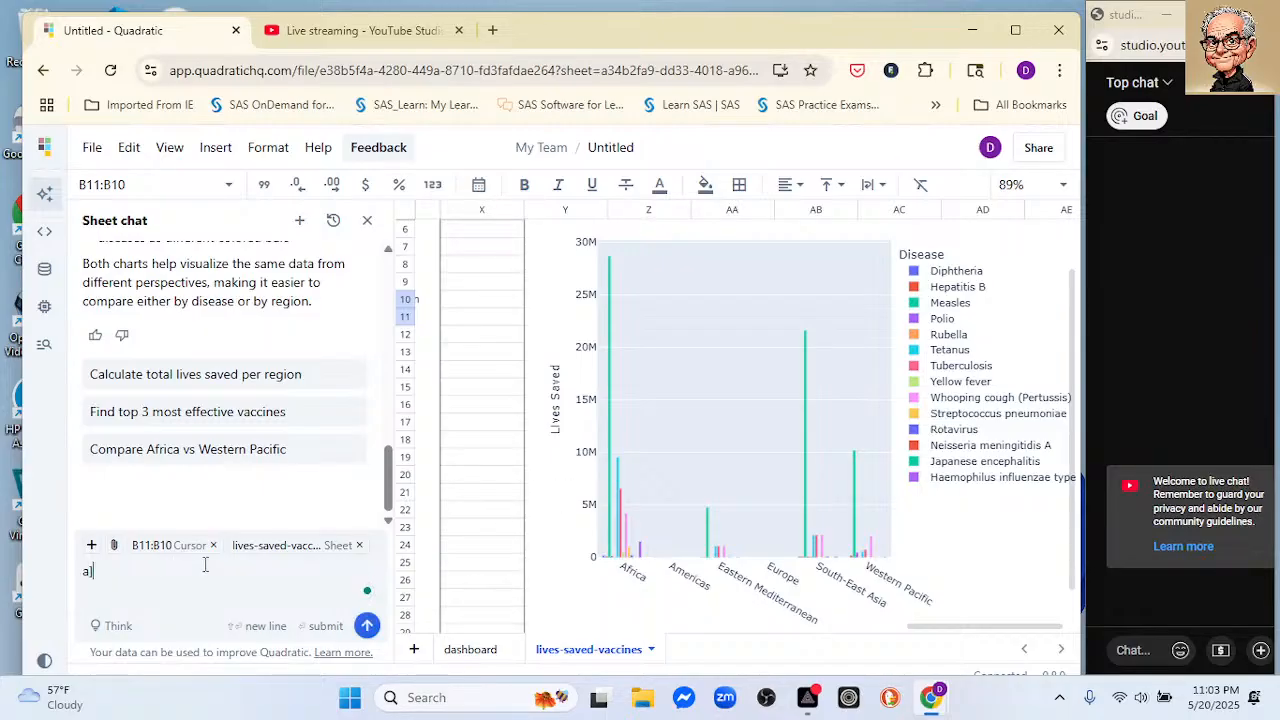
{"action": "key", "text": "BackSpace"}
{"action": "key", "text": "BackSpace"}
{"action": "key", "text": "BackSpace"}
{"action": "key", "text": "BackSpace"}
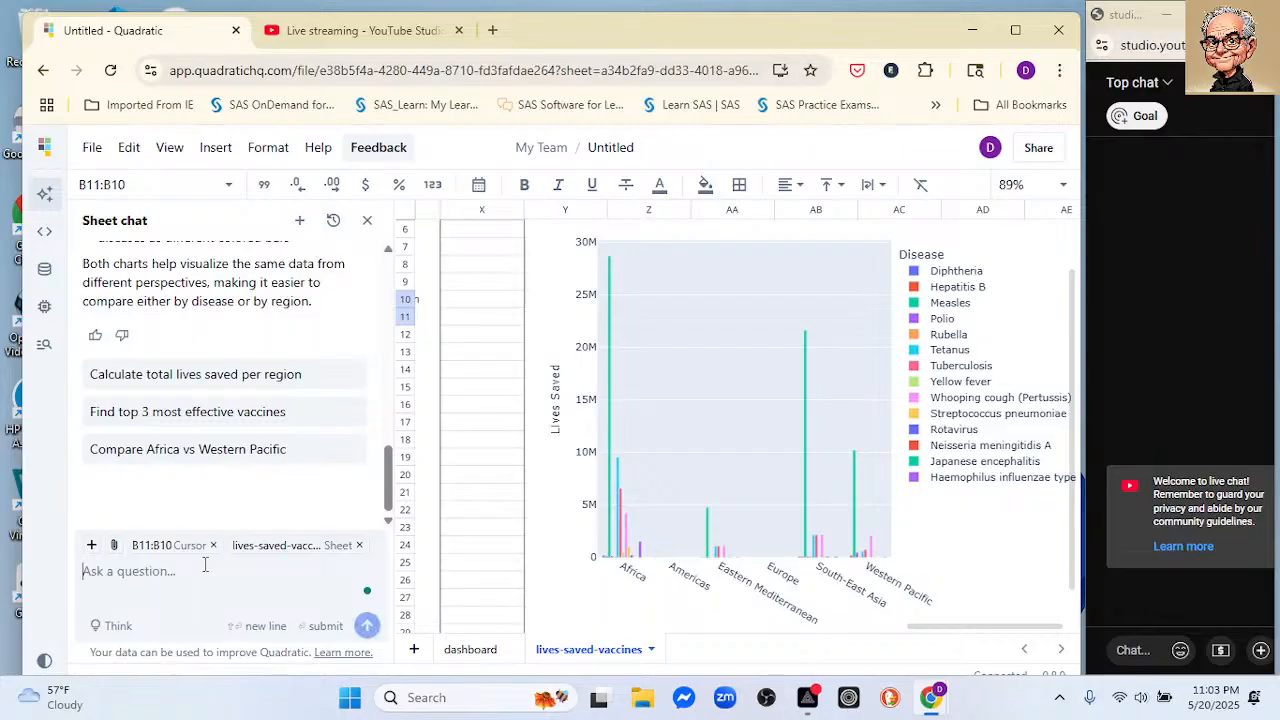
{"action": "type", "text": "Can you "}
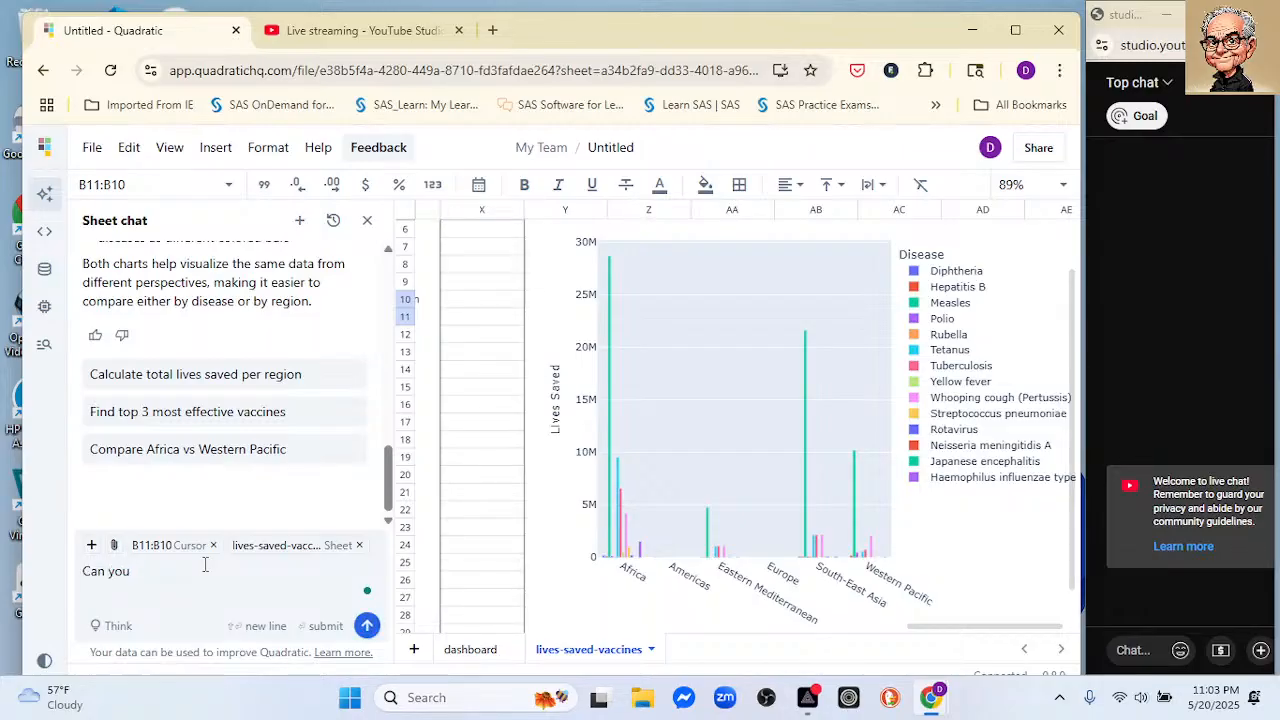
{"action": "type", "text": "make the bars wider"}
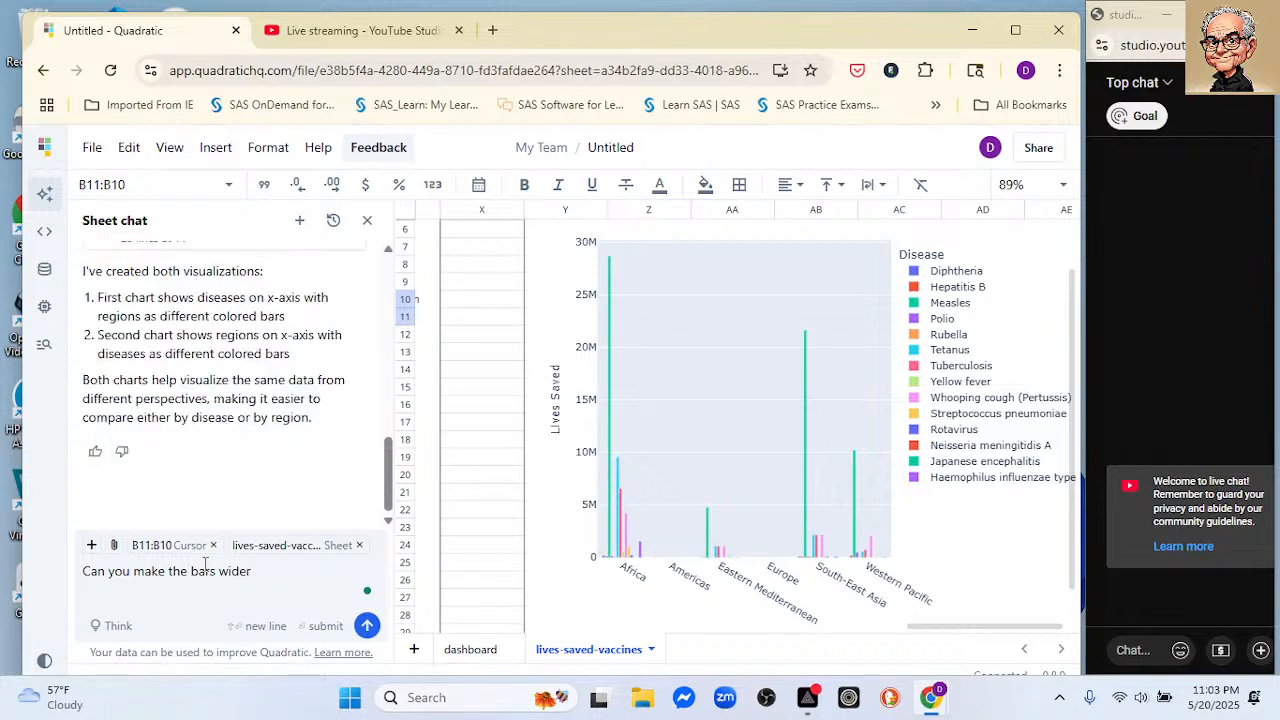
{"action": "key", "text": "Return"}
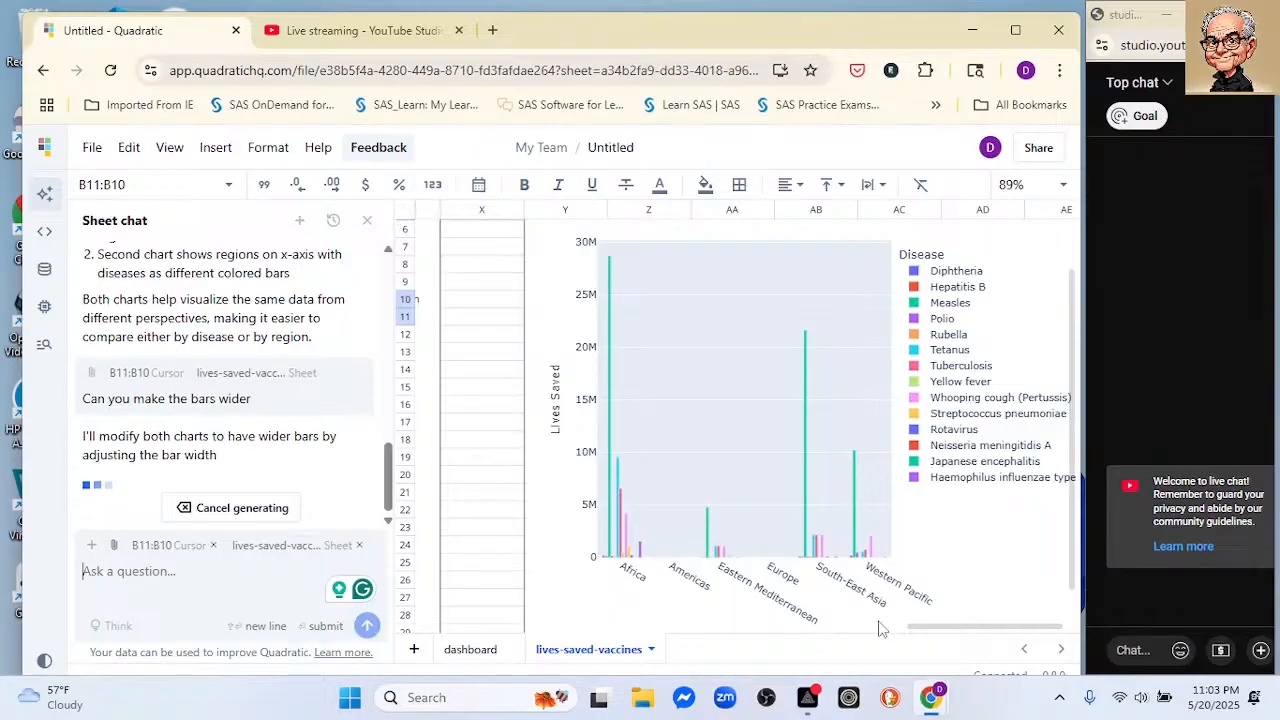
Step: Examine the bar widths in the disease plot and the region plot up close
{"action": "left_click_drag", "start_coordinate": [915, 628], "coordinate": [845, 632]}
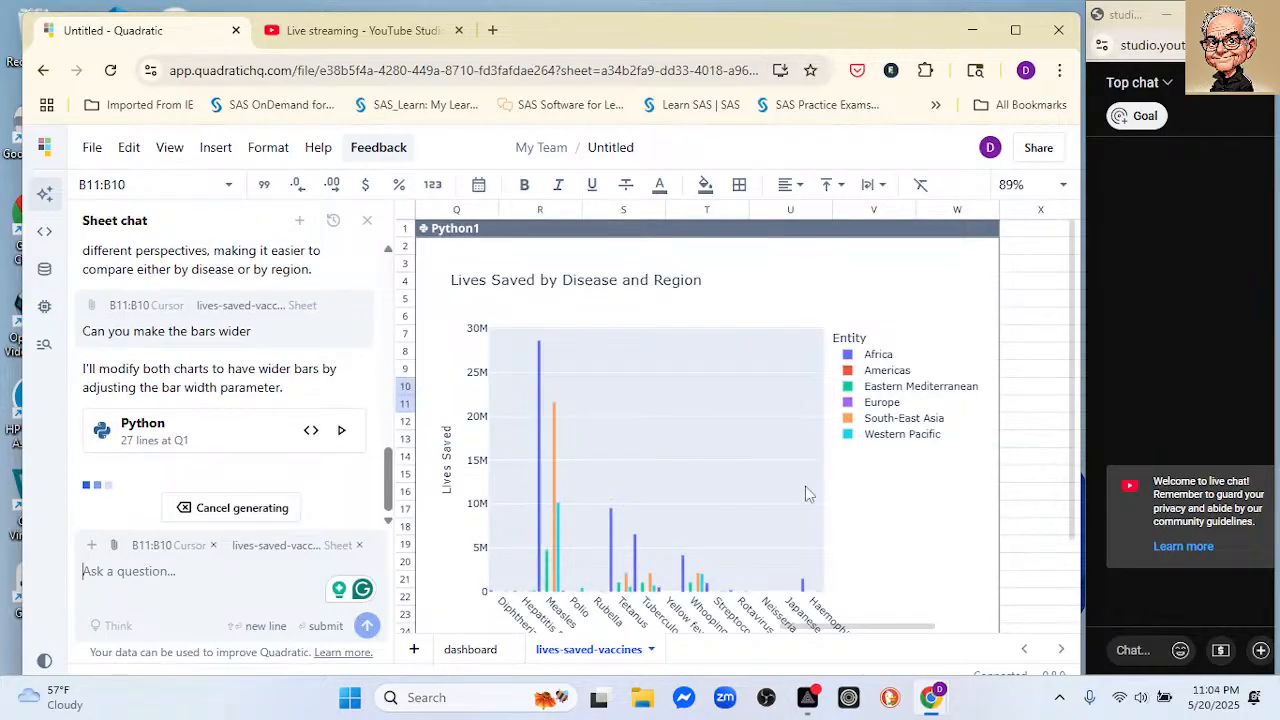
{"action": "left_click_drag", "start_coordinate": [792, 627], "coordinate": [865, 593]}
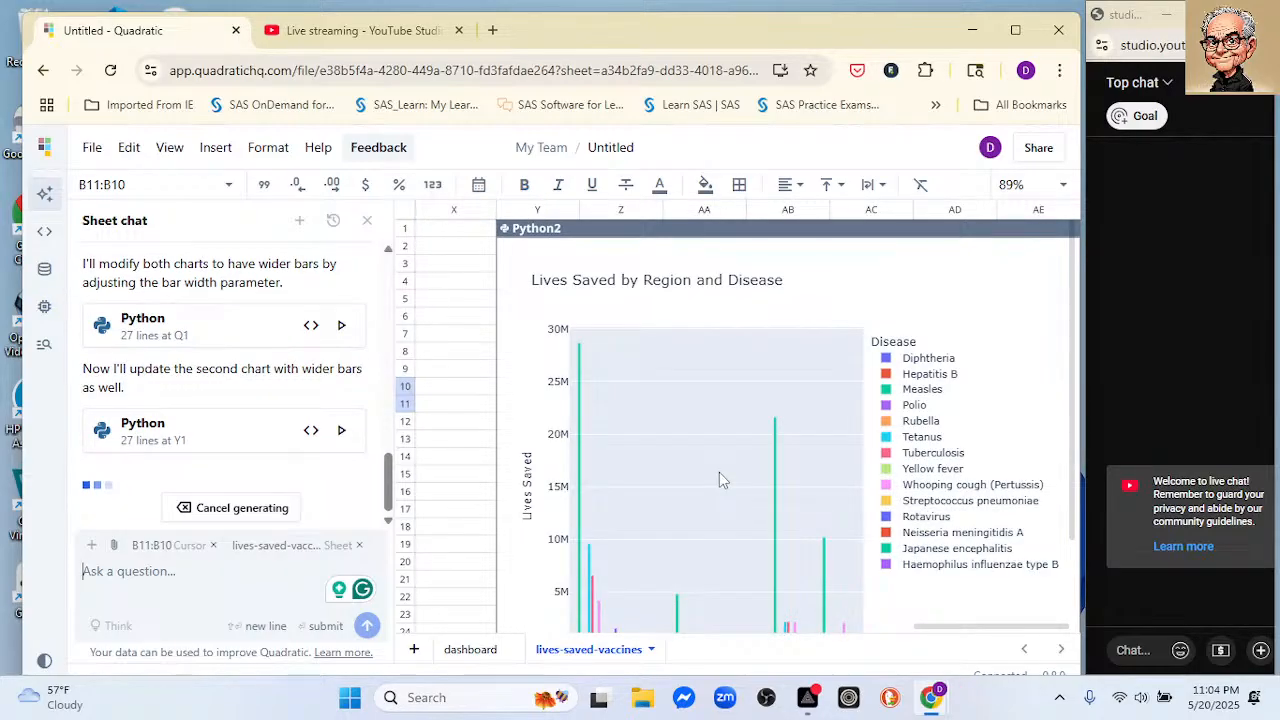
{"action": "scroll", "coordinate": [719, 472], "scroll_direction": "down", "scroll_amount": 3}
{"action": "scroll", "coordinate": [719, 472], "scroll_direction": "up", "scroll_amount": 8}
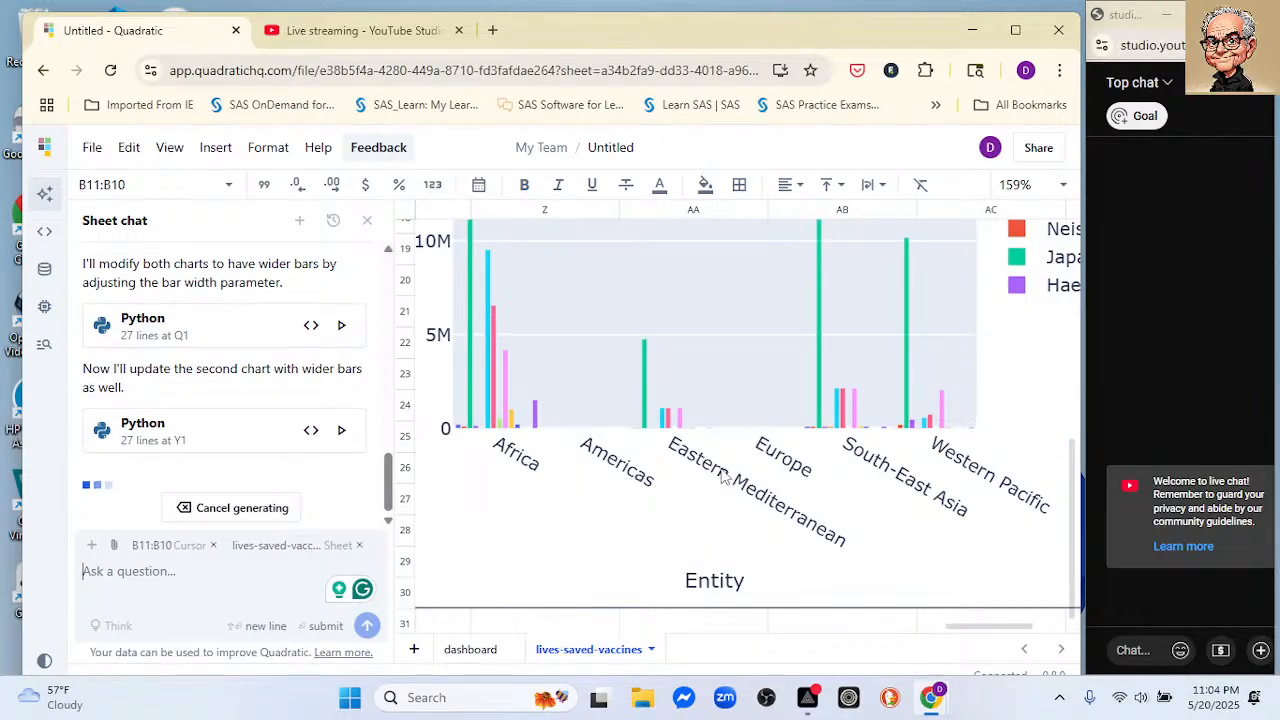
{"action": "scroll", "coordinate": [720, 471], "scroll_direction": "up", "scroll_amount": 3}
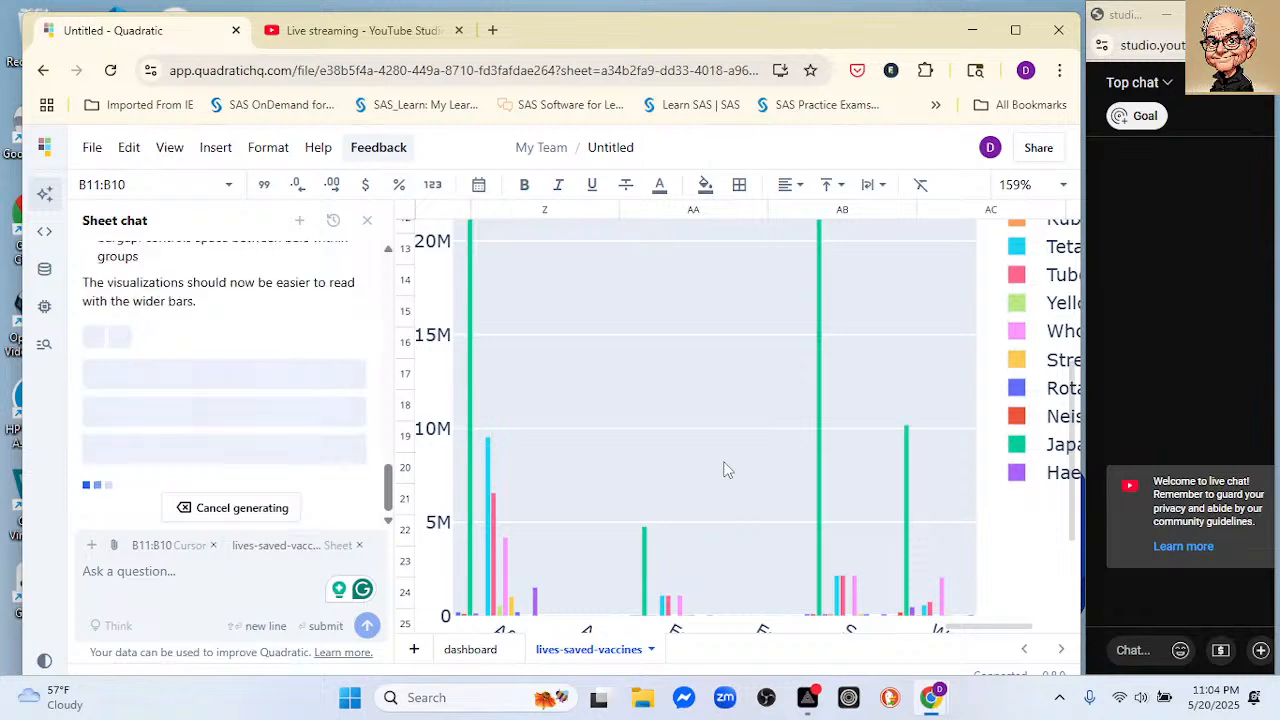
{"action": "left_click_drag", "start_coordinate": [942, 628], "coordinate": [362, 602]}
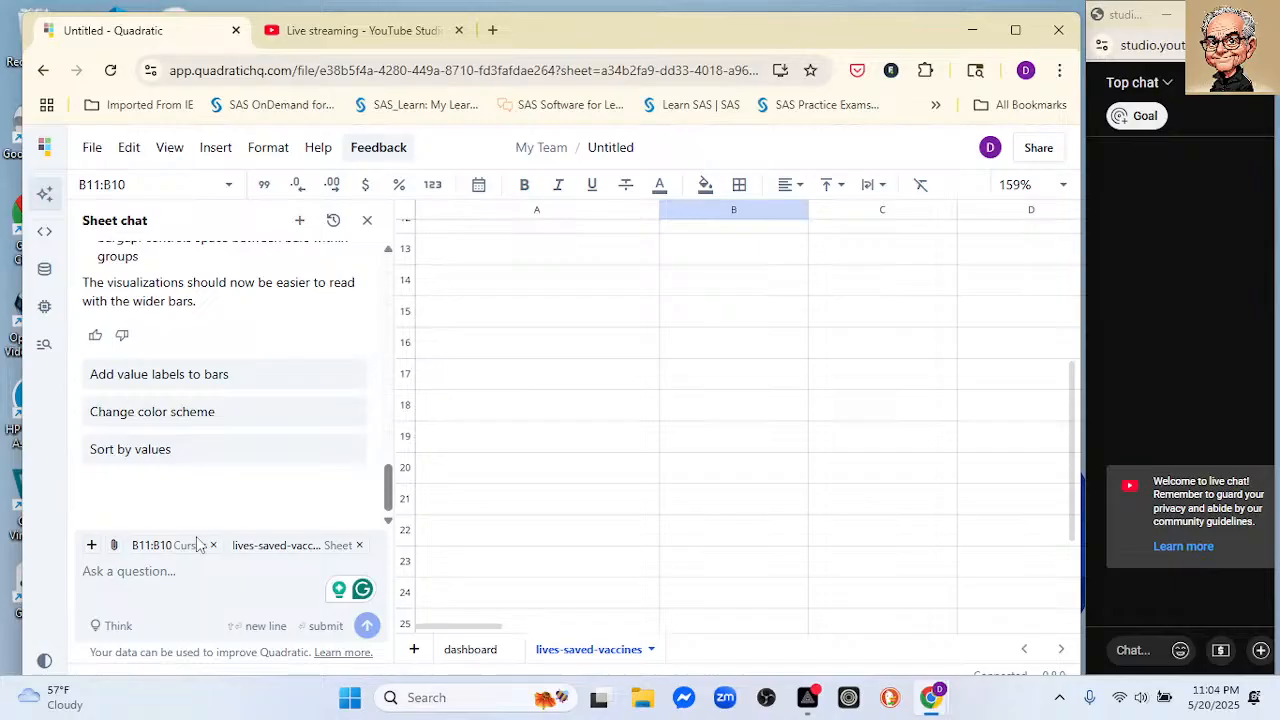
Step: Submit the chat prompt "Now make two stacked barplots" and bring the disease plot into view
{"action": "type", "text": "Noqw m"}
{"action": "key", "text": "BackSpace"}
{"action": "key", "text": "BackSpace"}
{"action": "key", "text": "BackSpace"}
{"action": "key", "text": "BackSpace"}
{"action": "key", "text": "BackSpace"}
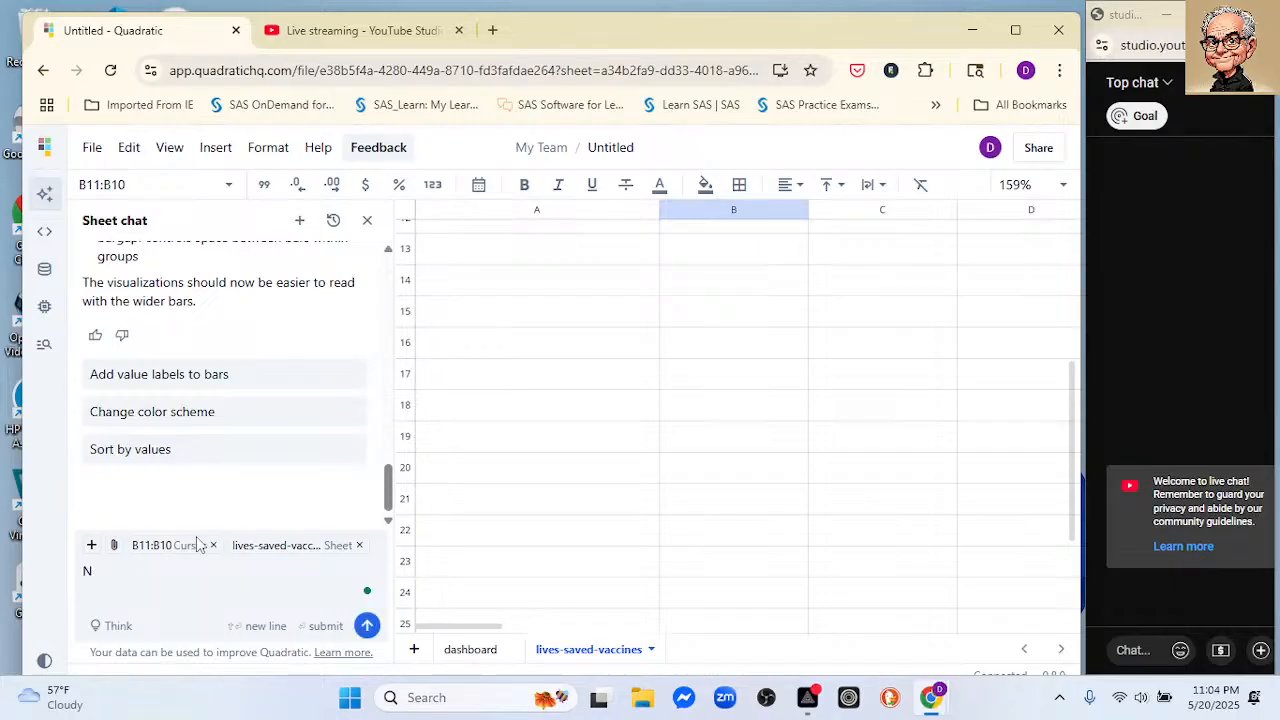
{"action": "type", "text": "ow make two"}
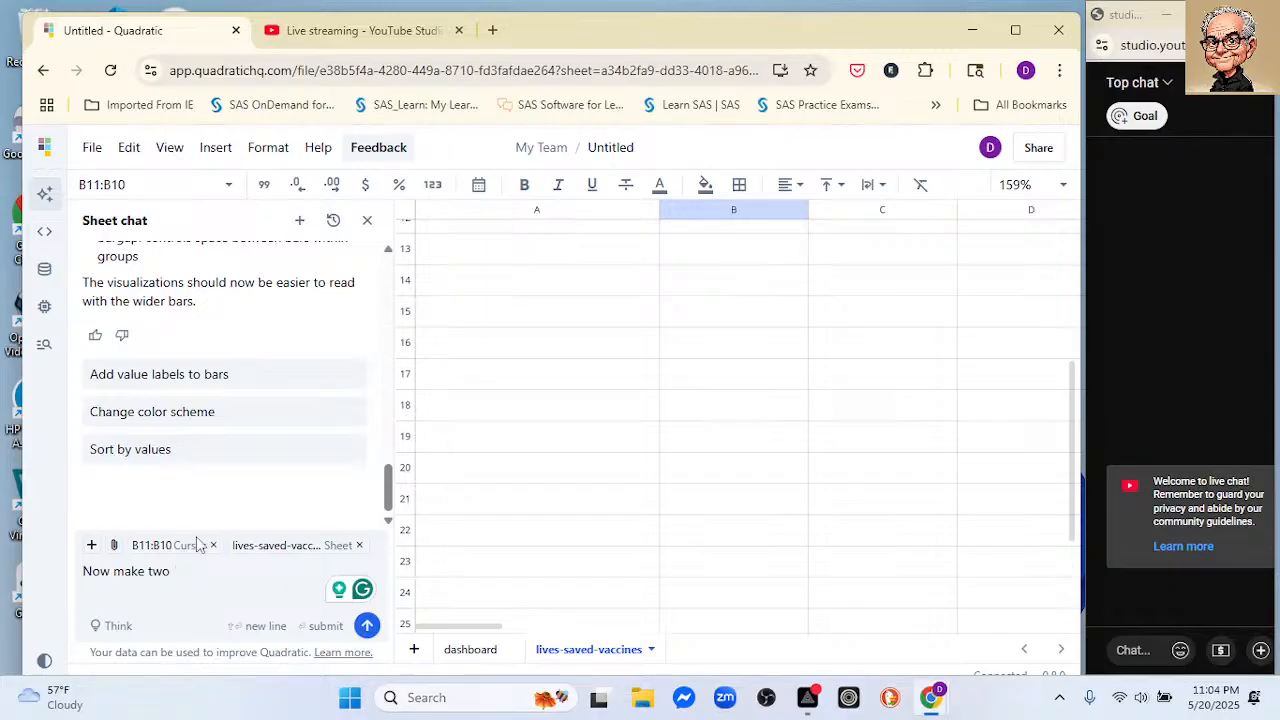
{"action": "type", "text": "stacked ba"}
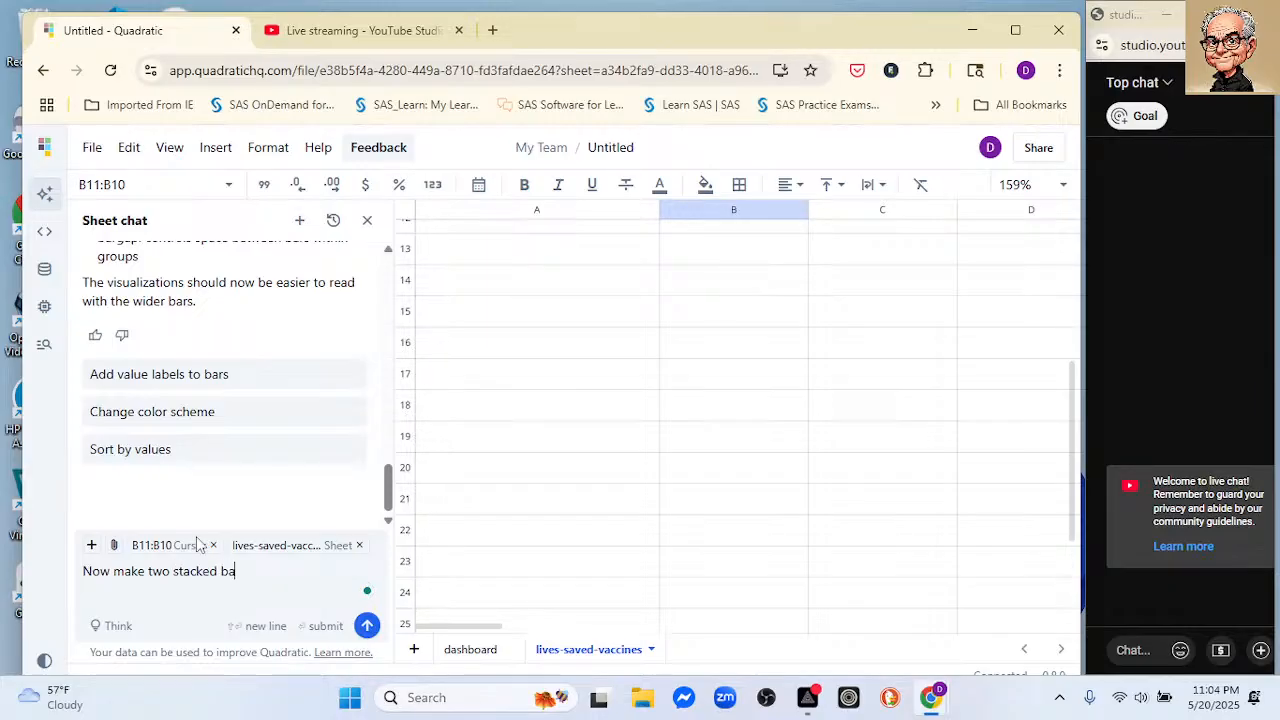
{"action": "type", "text": "rplots"}
{"action": "key", "text": "Return"}
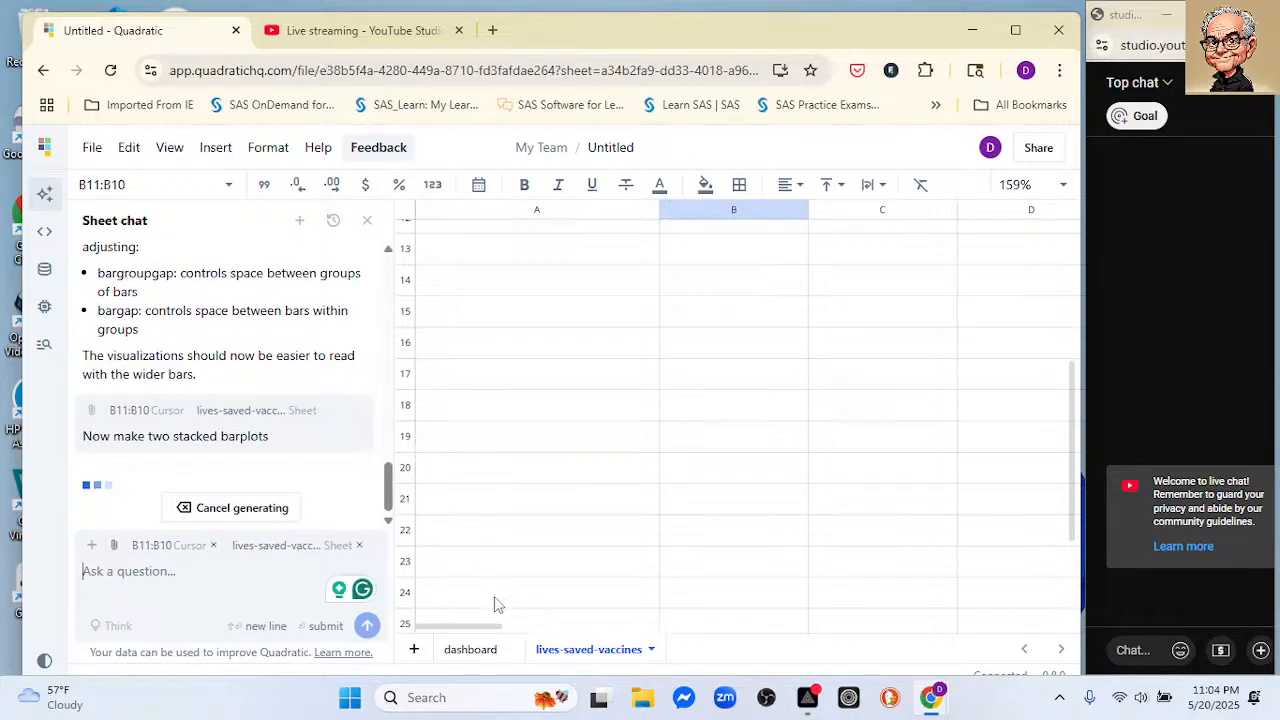
{"action": "left_click", "coordinate": [466, 651]}
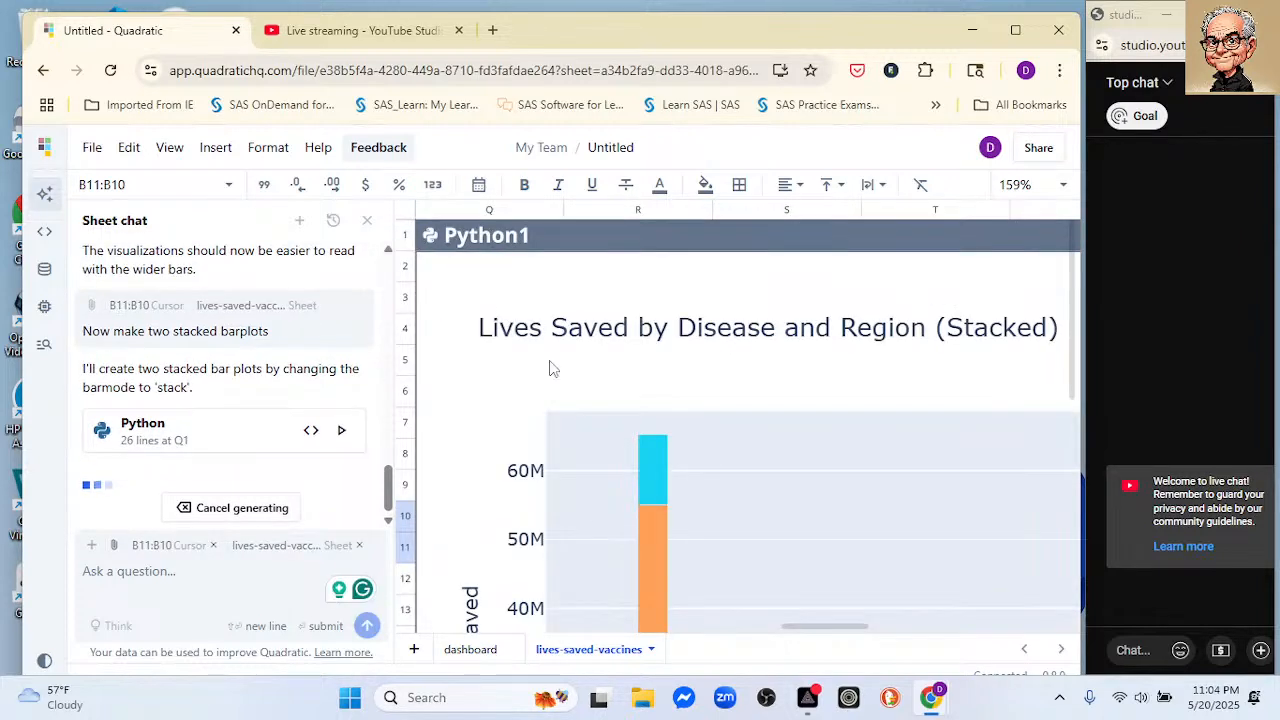
Step: Examine the stacked plot by disease and the stacked plot by region, including their axis labels and legends
{"action": "scroll", "coordinate": [725, 404], "scroll_direction": "down", "scroll_amount": 1}
{"action": "scroll", "coordinate": [725, 404], "scroll_direction": "down", "scroll_amount": 2}
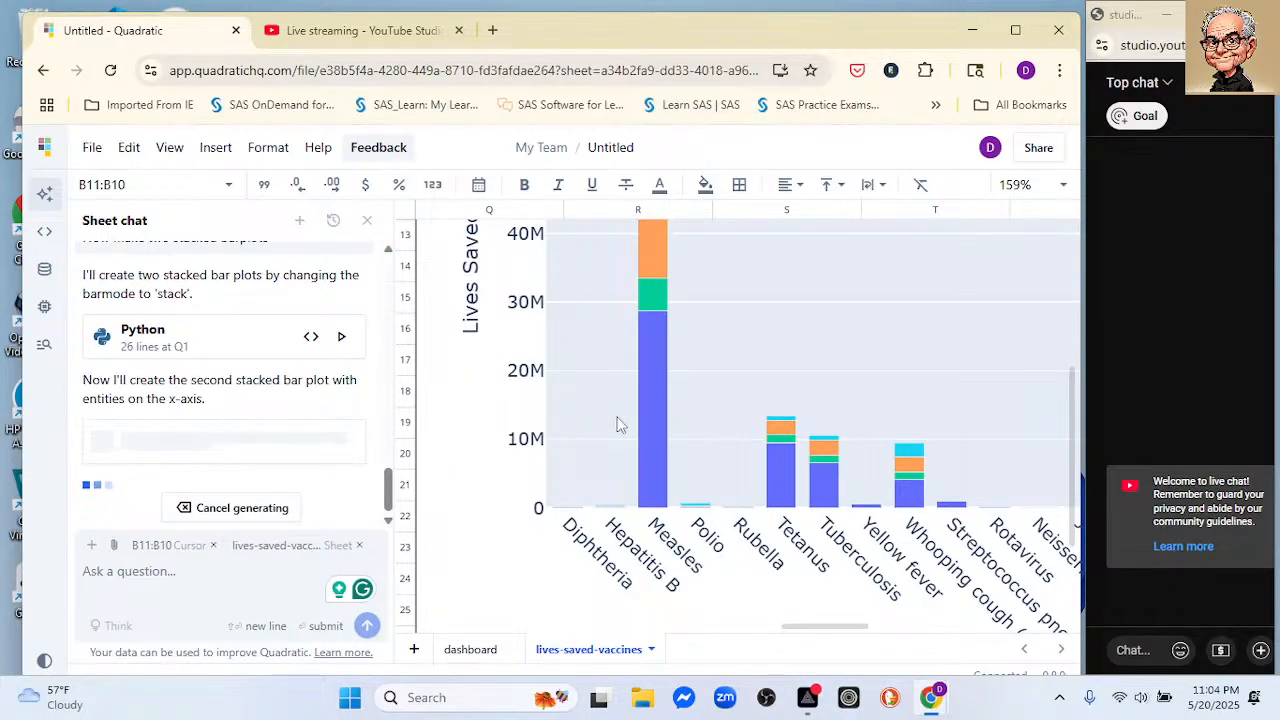
{"action": "scroll", "coordinate": [622, 415], "scroll_direction": "down", "scroll_amount": 5}
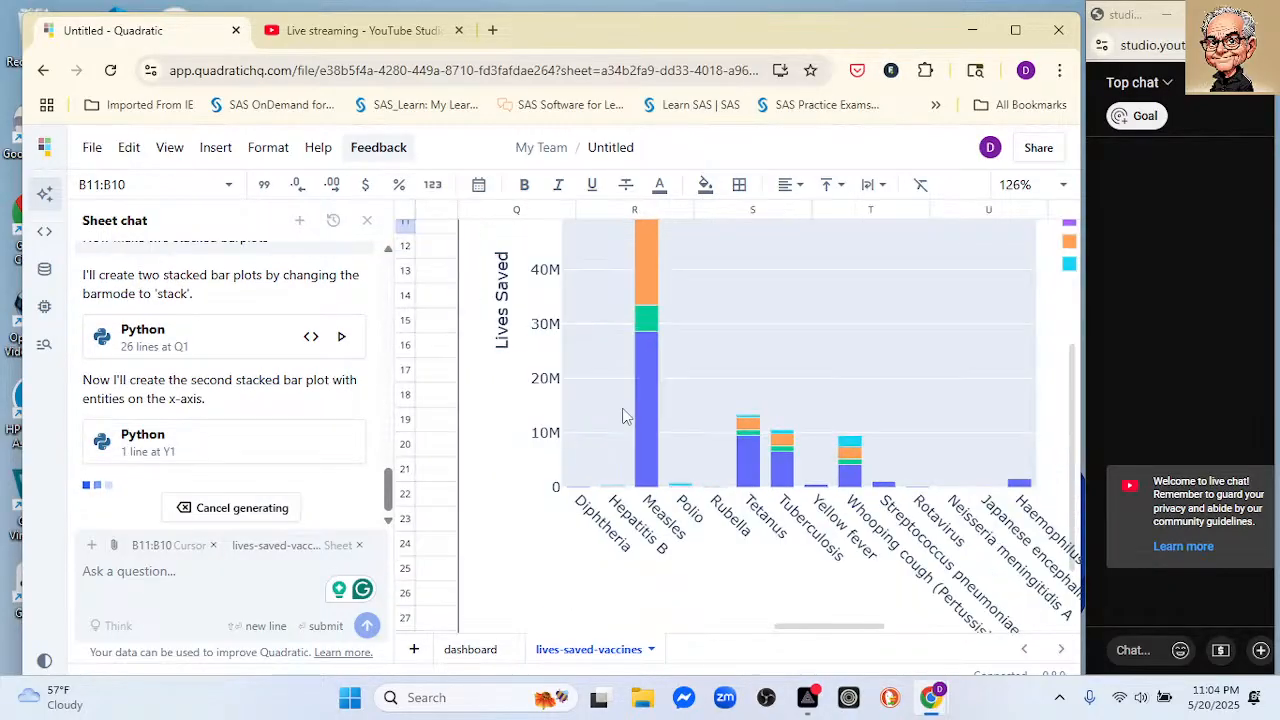
{"action": "scroll", "coordinate": [737, 386], "scroll_direction": "up", "scroll_amount": 3}
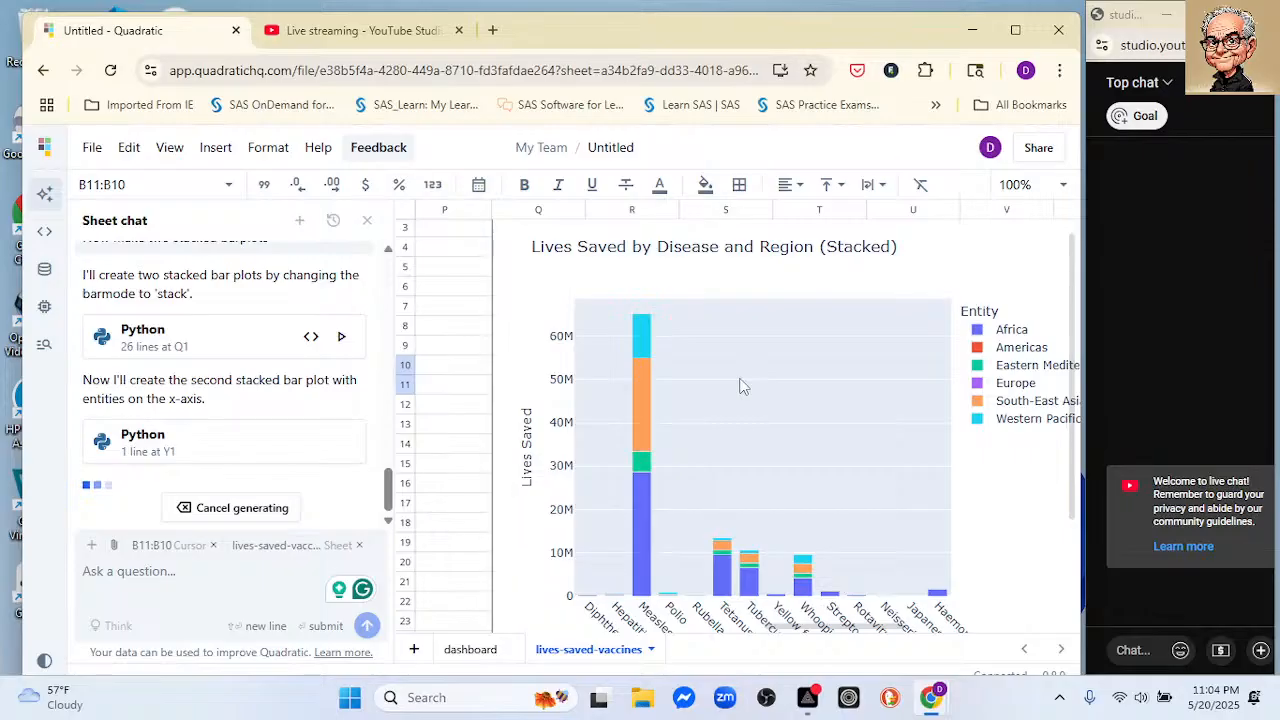
{"action": "scroll", "coordinate": [740, 386], "scroll_direction": "down", "scroll_amount": 1}
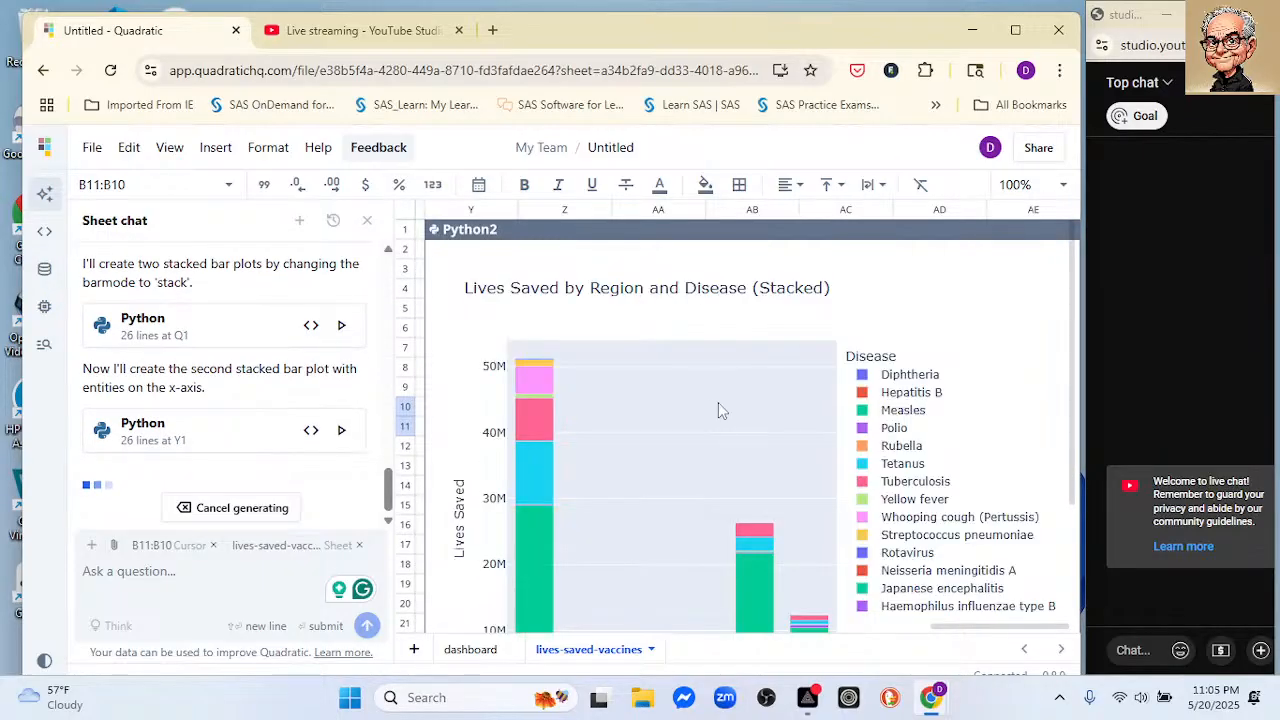
{"action": "scroll", "coordinate": [716, 405], "scroll_direction": "down", "scroll_amount": 3}
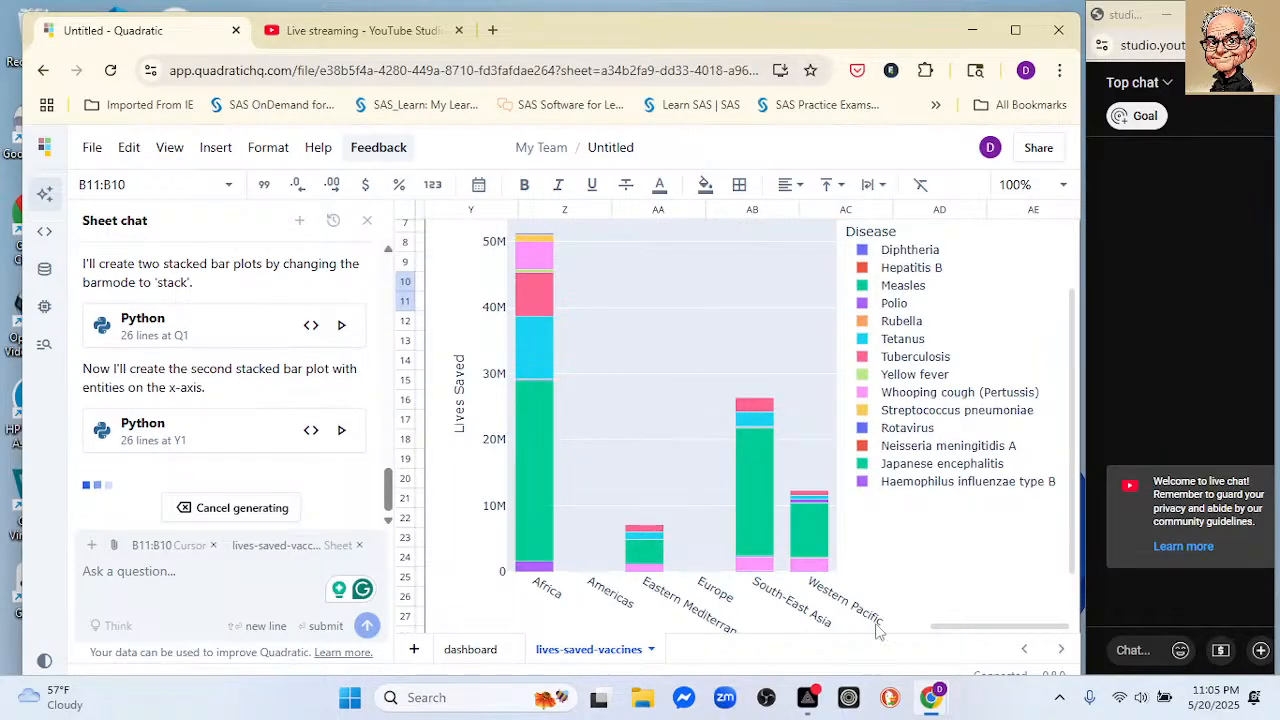
{"action": "left_click_drag", "start_coordinate": [944, 626], "coordinate": [941, 627]}
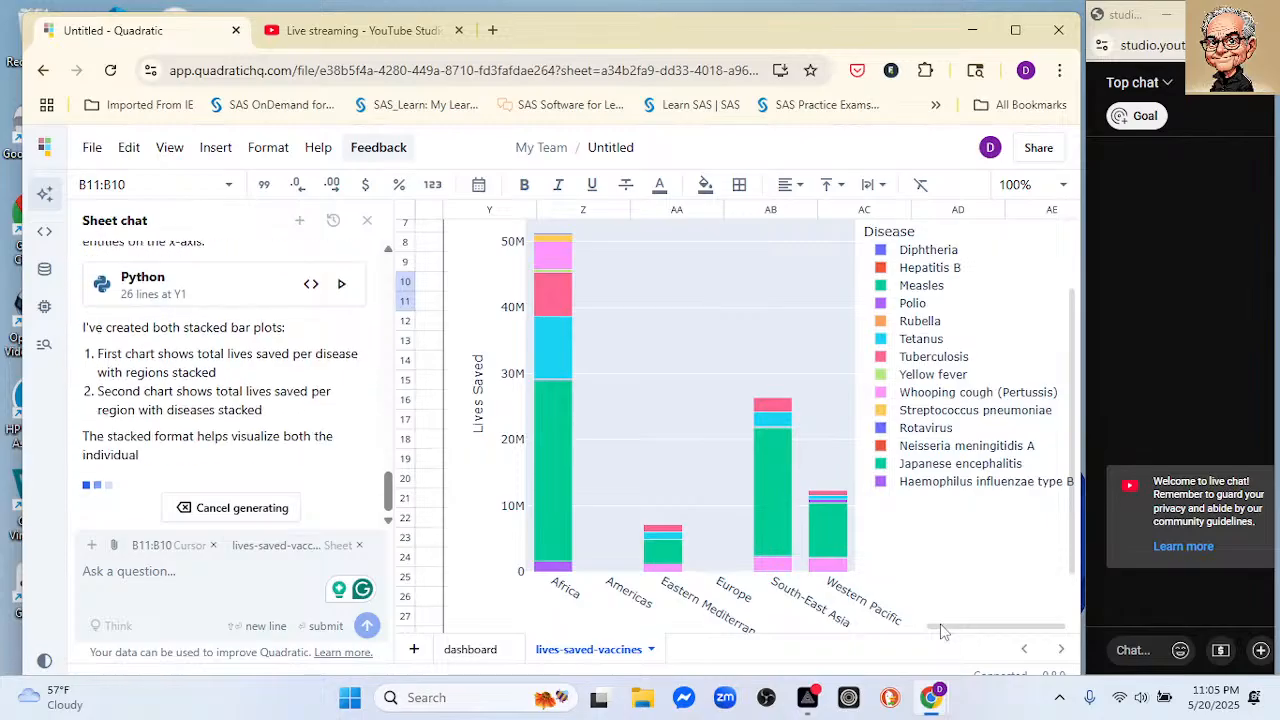
Step: Open ChatGPT in a new browser tab and ask it "What is Rotavirus"
{"action": "left_click", "coordinate": [491, 31]}
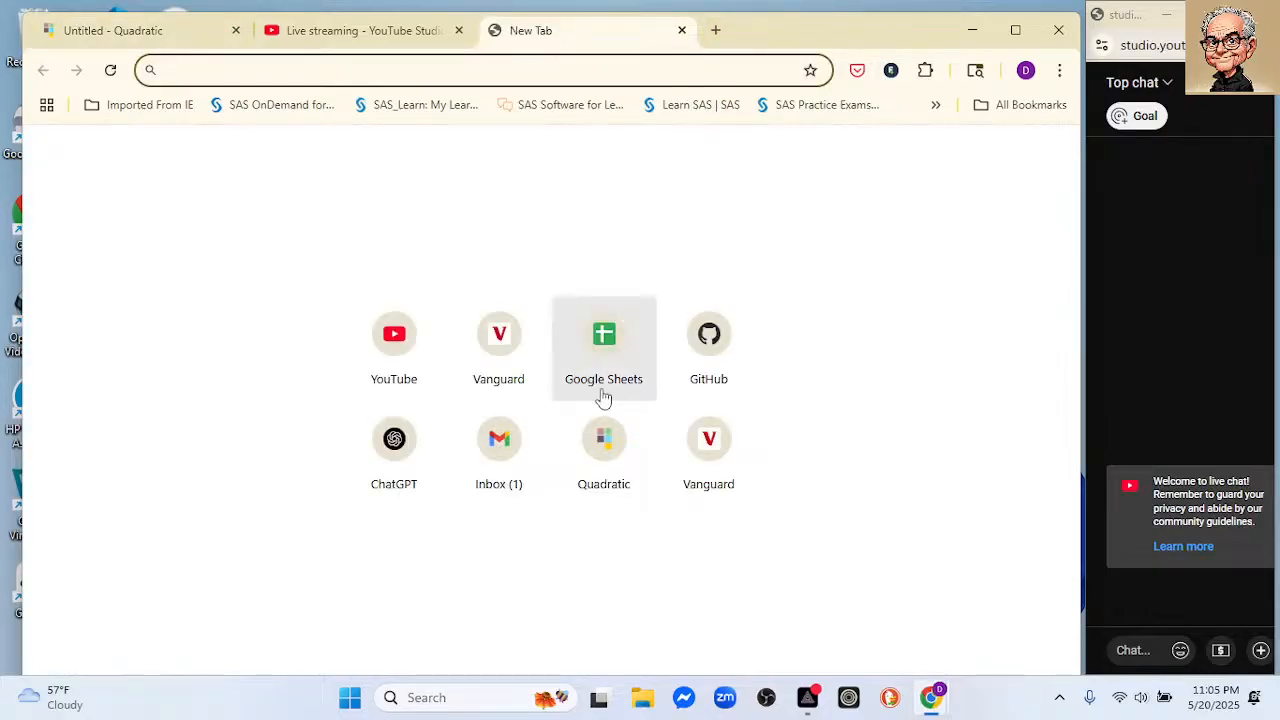
{"action": "left_click", "coordinate": [396, 440]}
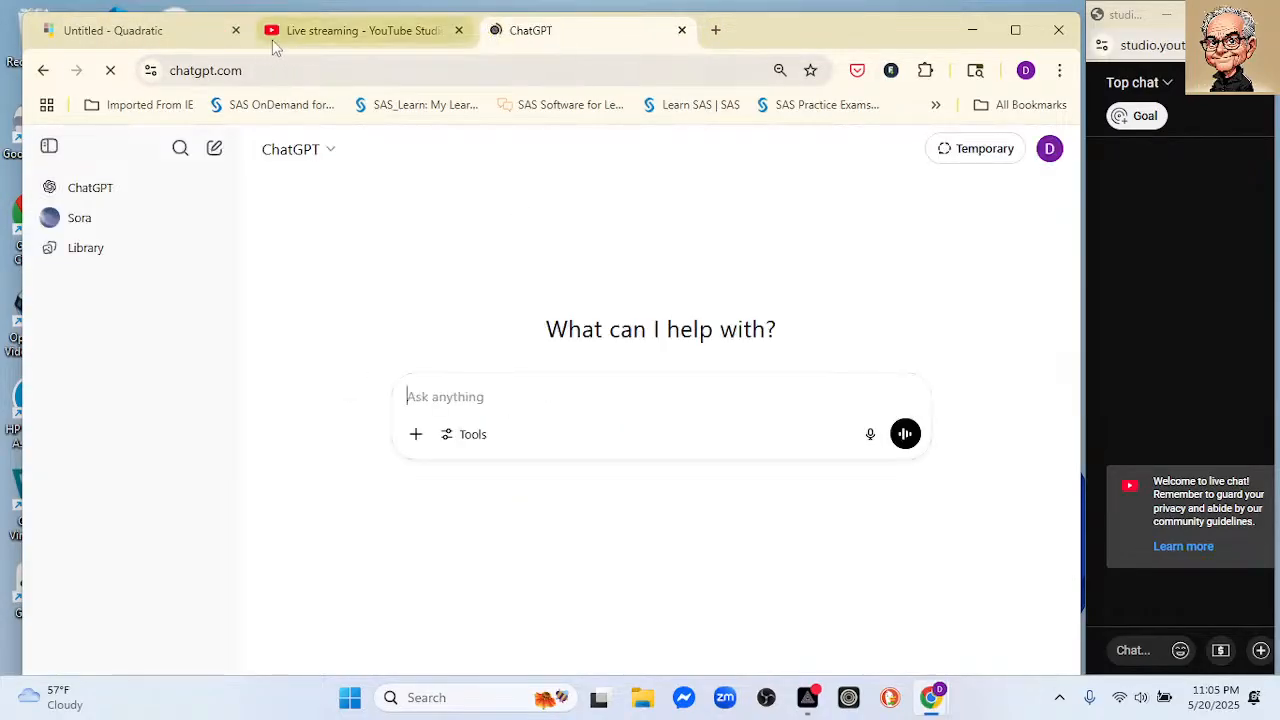
{"action": "left_click", "coordinate": [197, 27]}
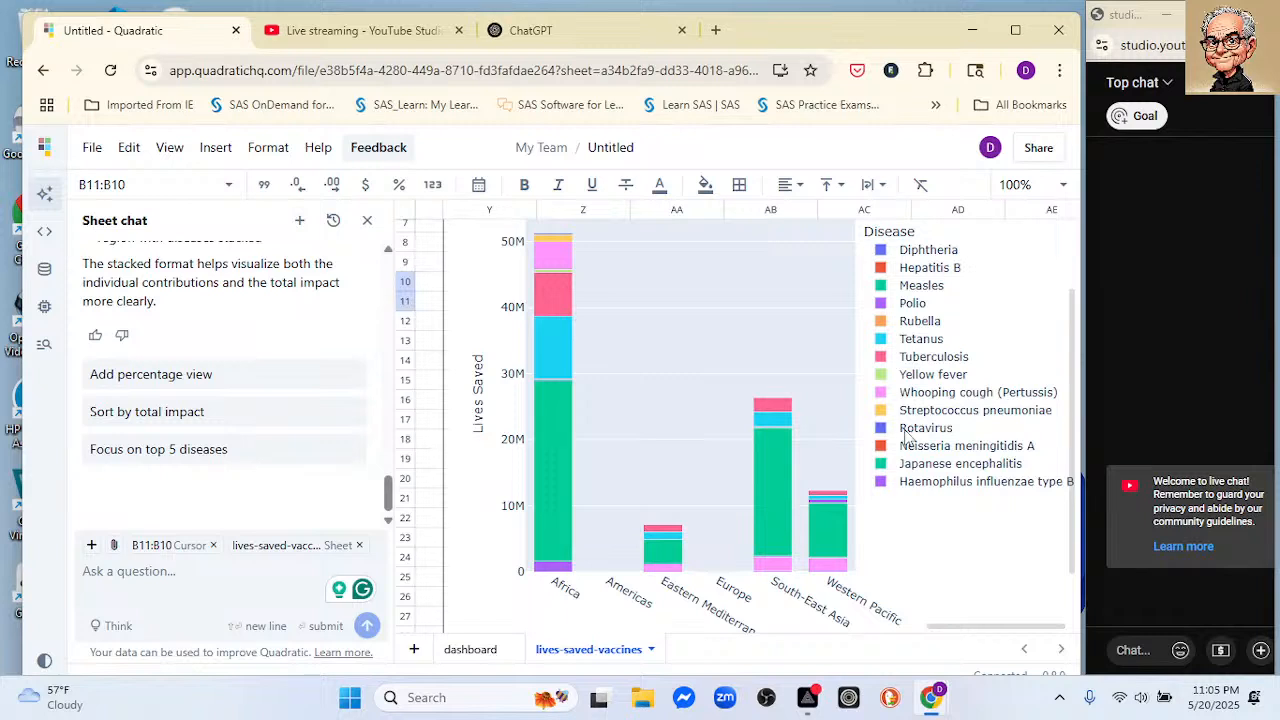
{"action": "left_click", "coordinate": [546, 32]}
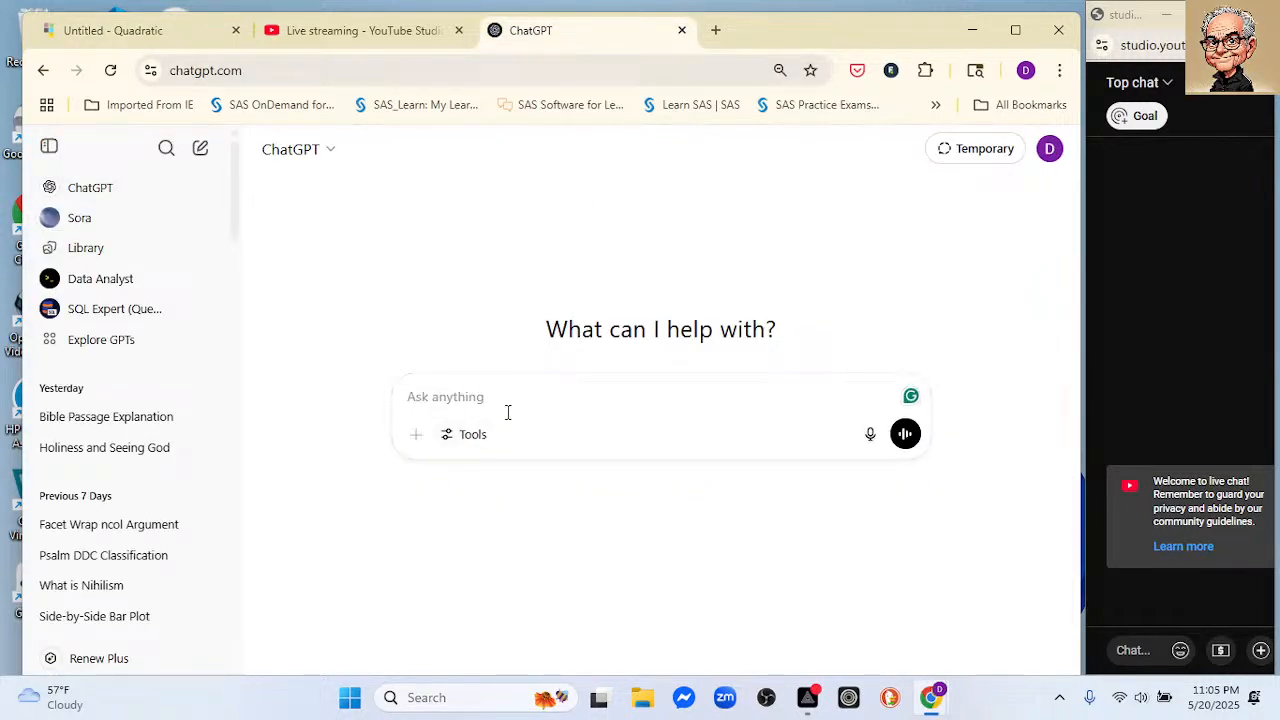
{"action": "type", "text": "What is R"}
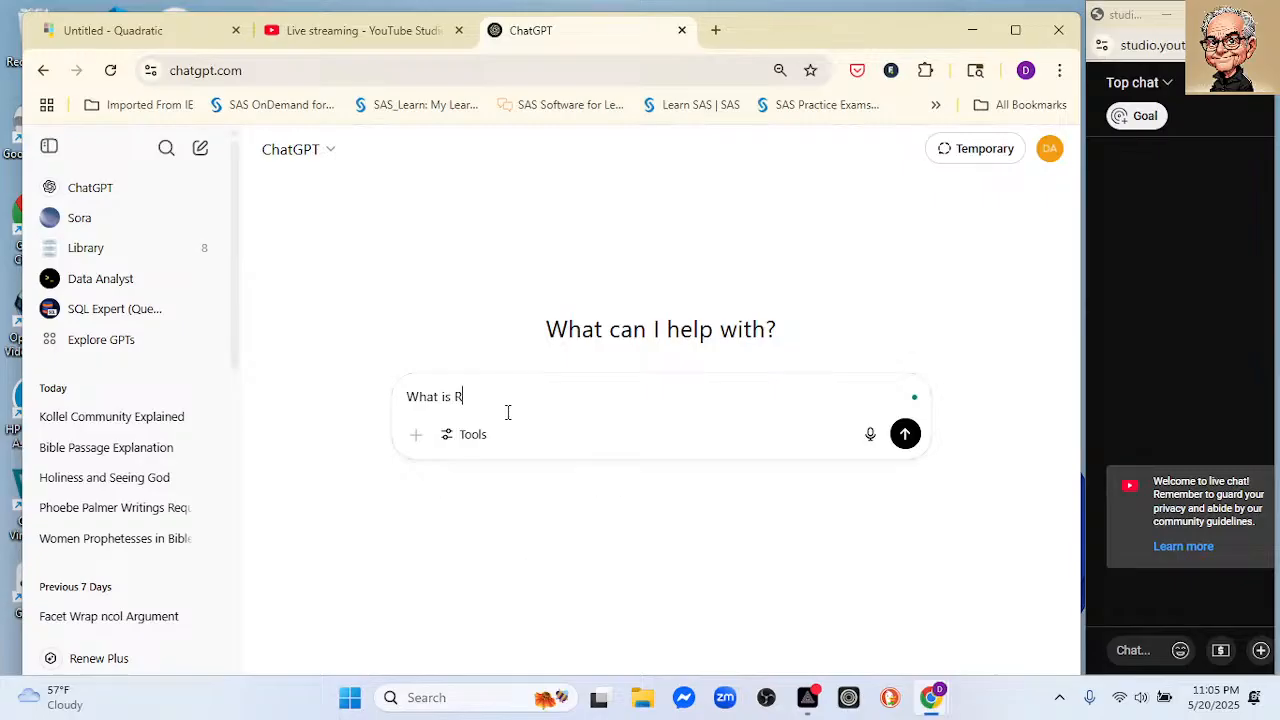
{"action": "type", "text": "otavirus"}
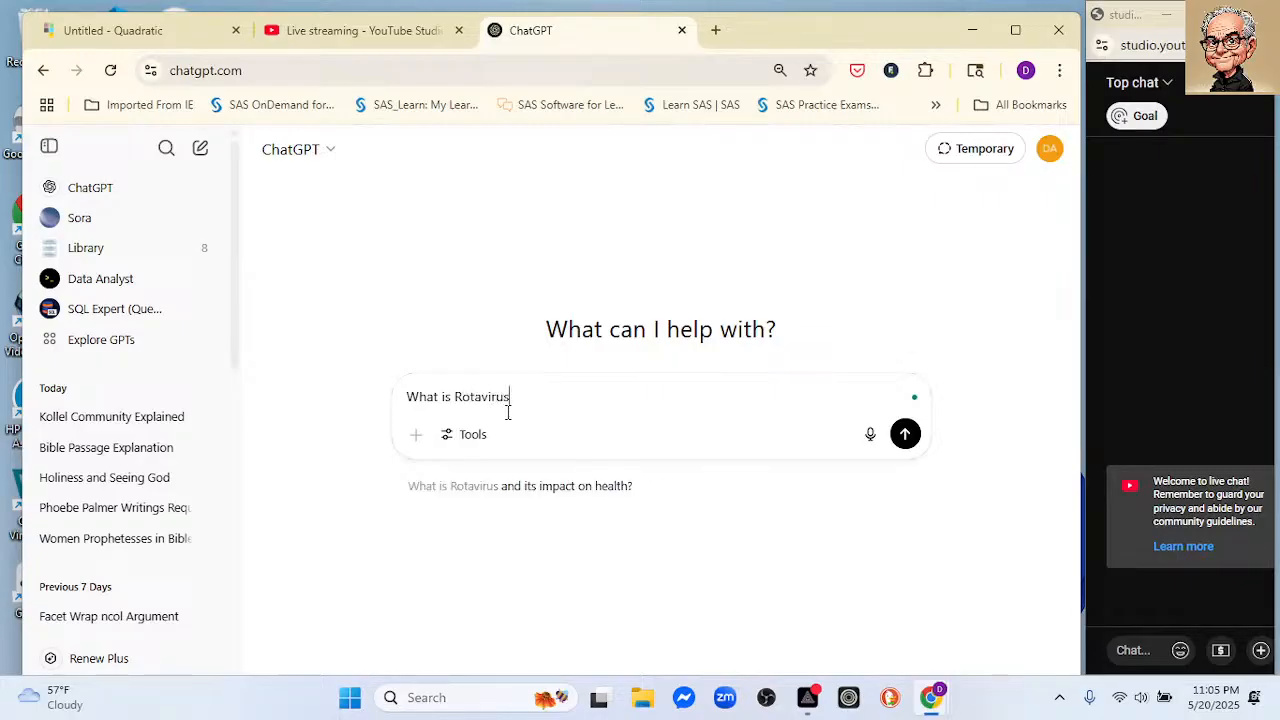
{"action": "key", "text": "Return"}
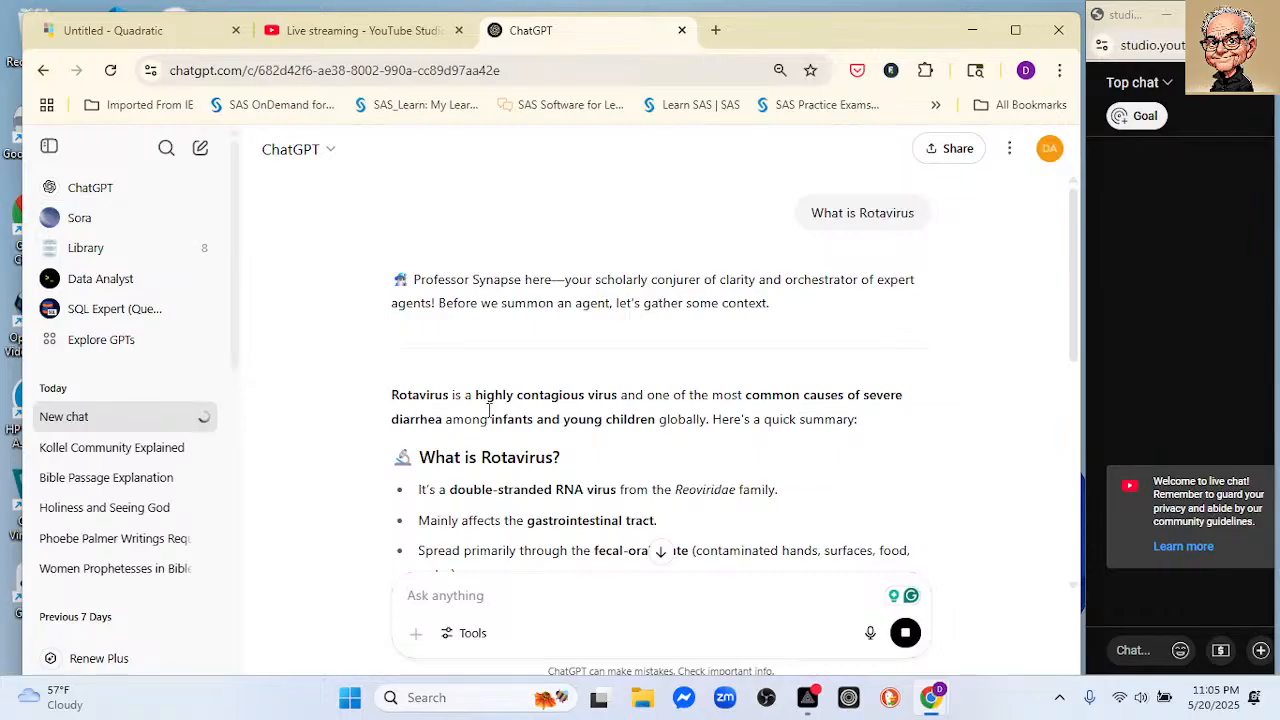
Step: Read ChatGPT's answer on what rotavirus is, its symptoms, prevention and treatment
{"action": "scroll", "coordinate": [686, 420], "scroll_direction": "down", "scroll_amount": 1}
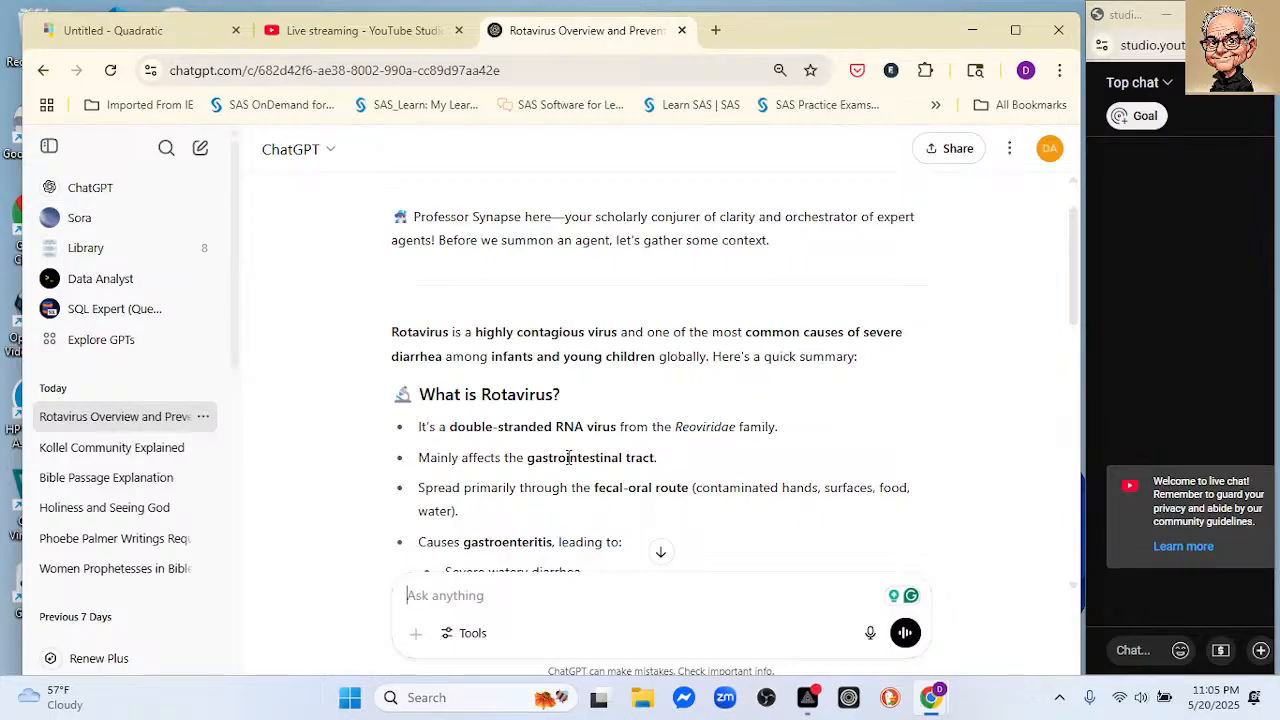
{"action": "scroll", "coordinate": [612, 454], "scroll_direction": "down", "scroll_amount": 1}
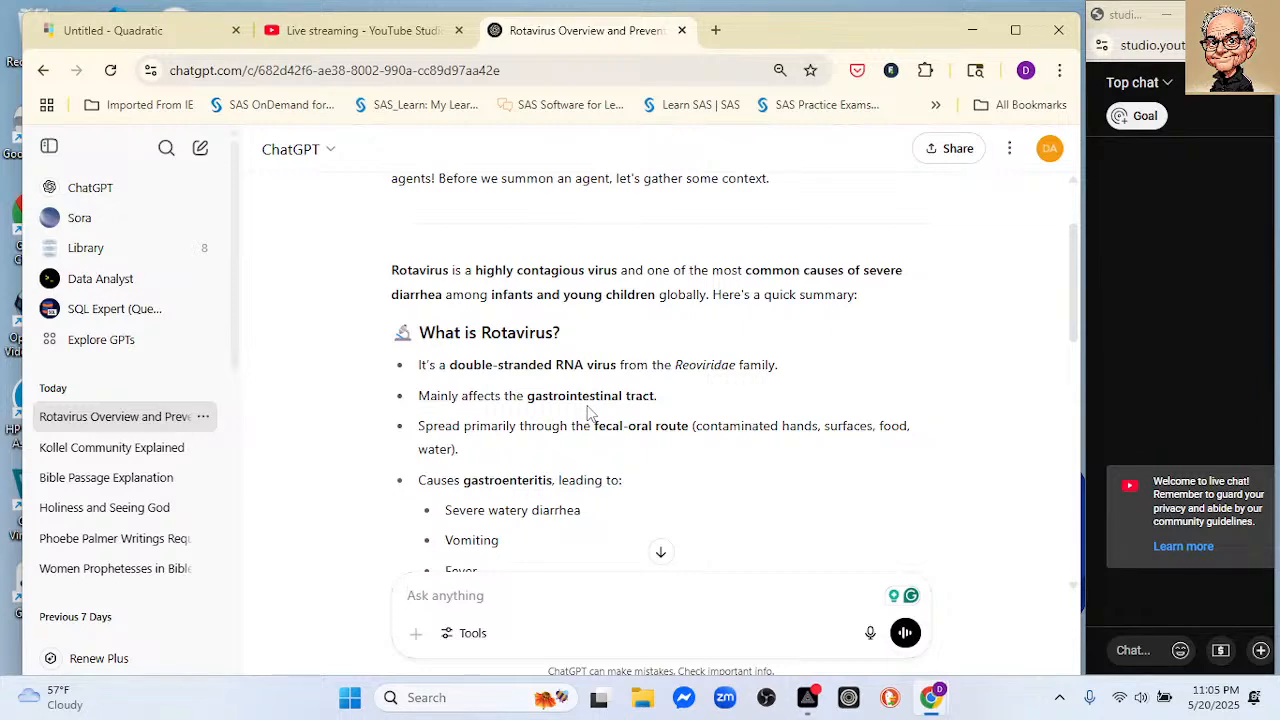
{"action": "scroll", "coordinate": [590, 413], "scroll_direction": "down", "scroll_amount": 2}
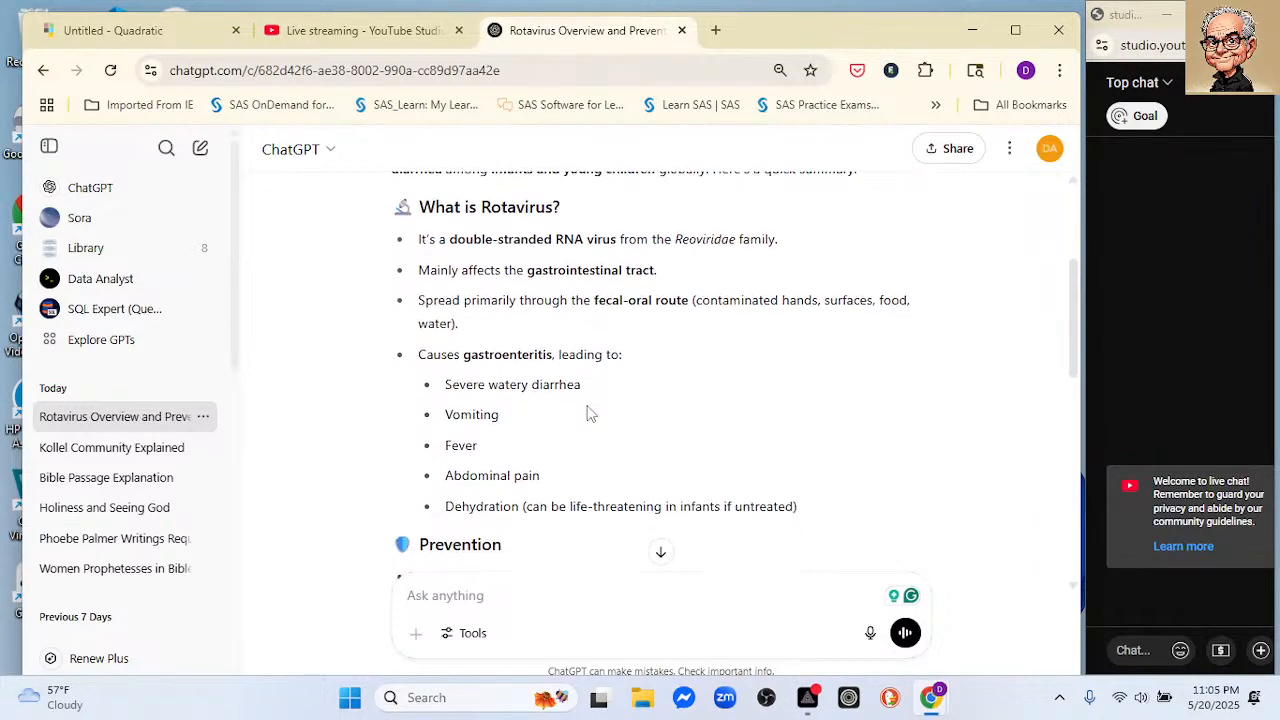
{"action": "scroll", "coordinate": [590, 413], "scroll_direction": "down", "scroll_amount": 2}
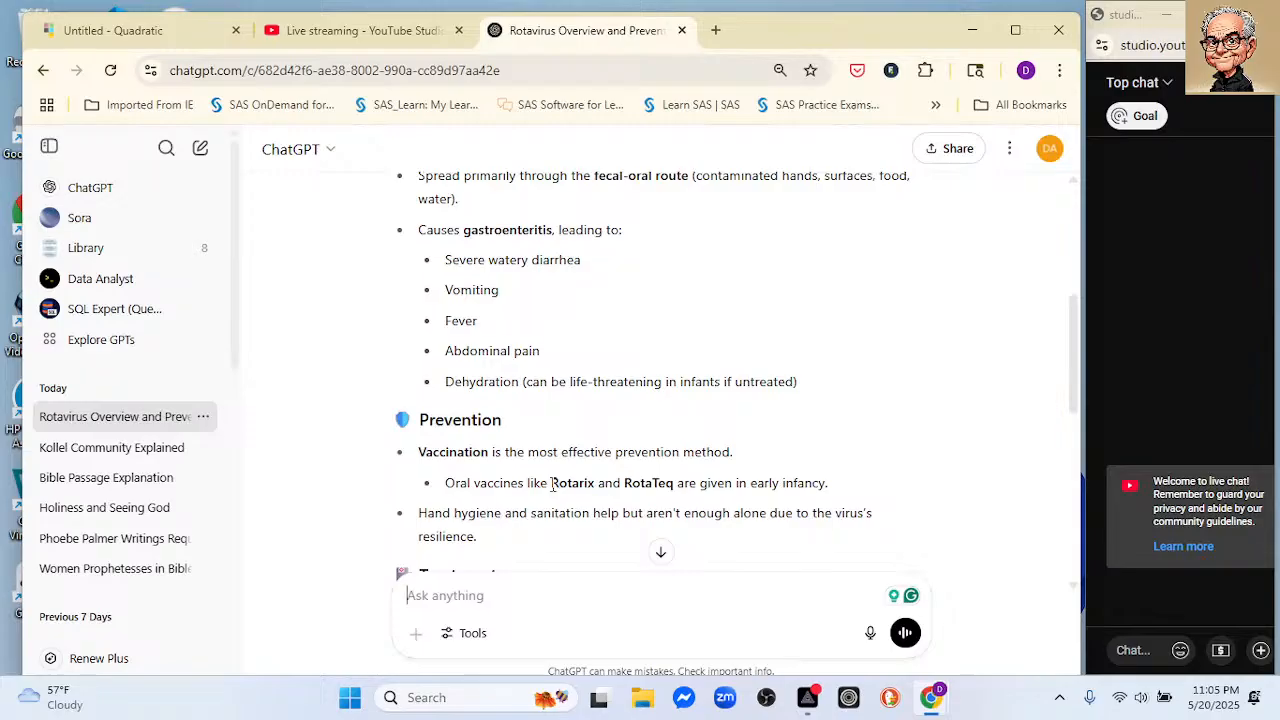
{"action": "scroll", "coordinate": [690, 476], "scroll_direction": "down", "scroll_amount": 2}
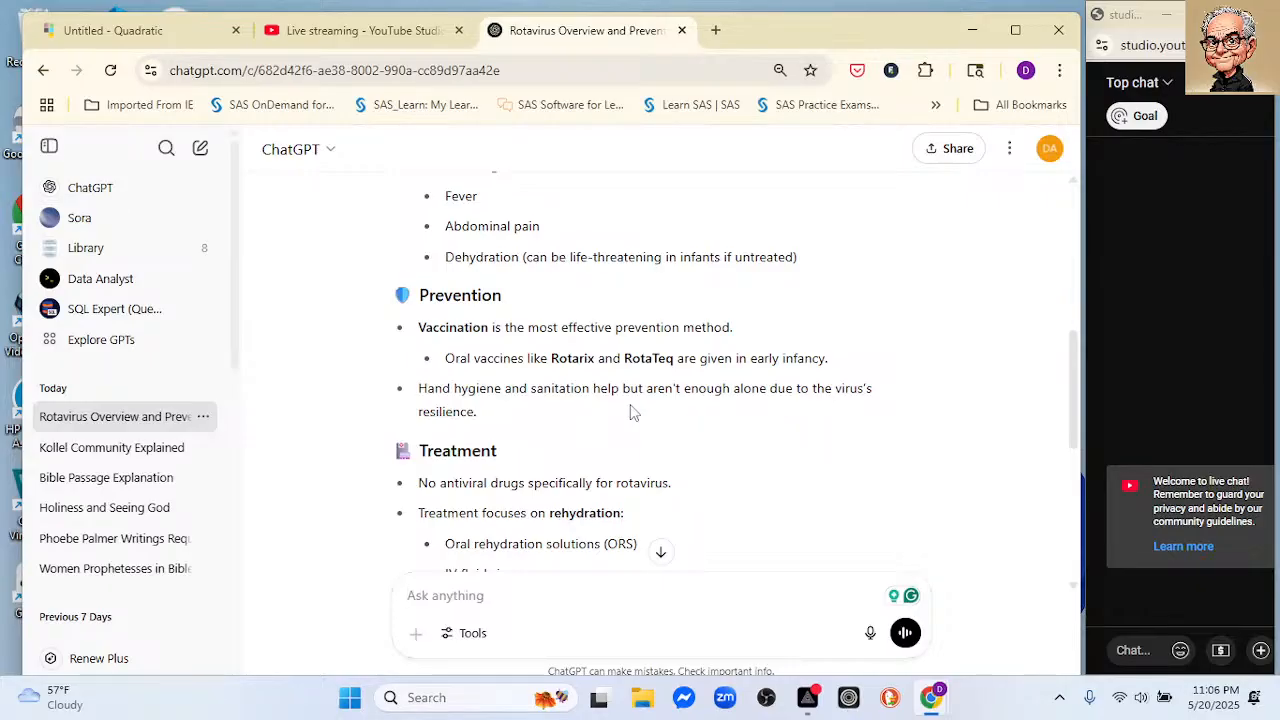
{"action": "scroll", "coordinate": [631, 412], "scroll_direction": "down", "scroll_amount": 1}
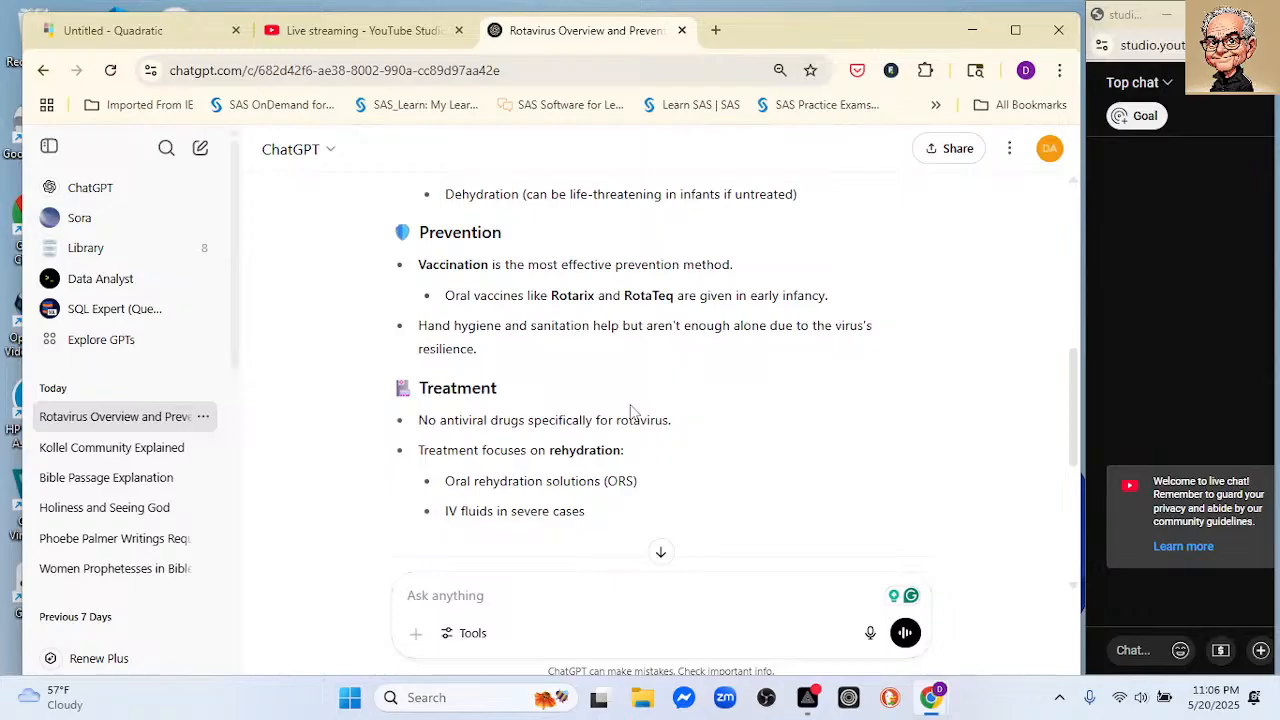
{"action": "scroll", "coordinate": [631, 412], "scroll_direction": "down", "scroll_amount": 2}
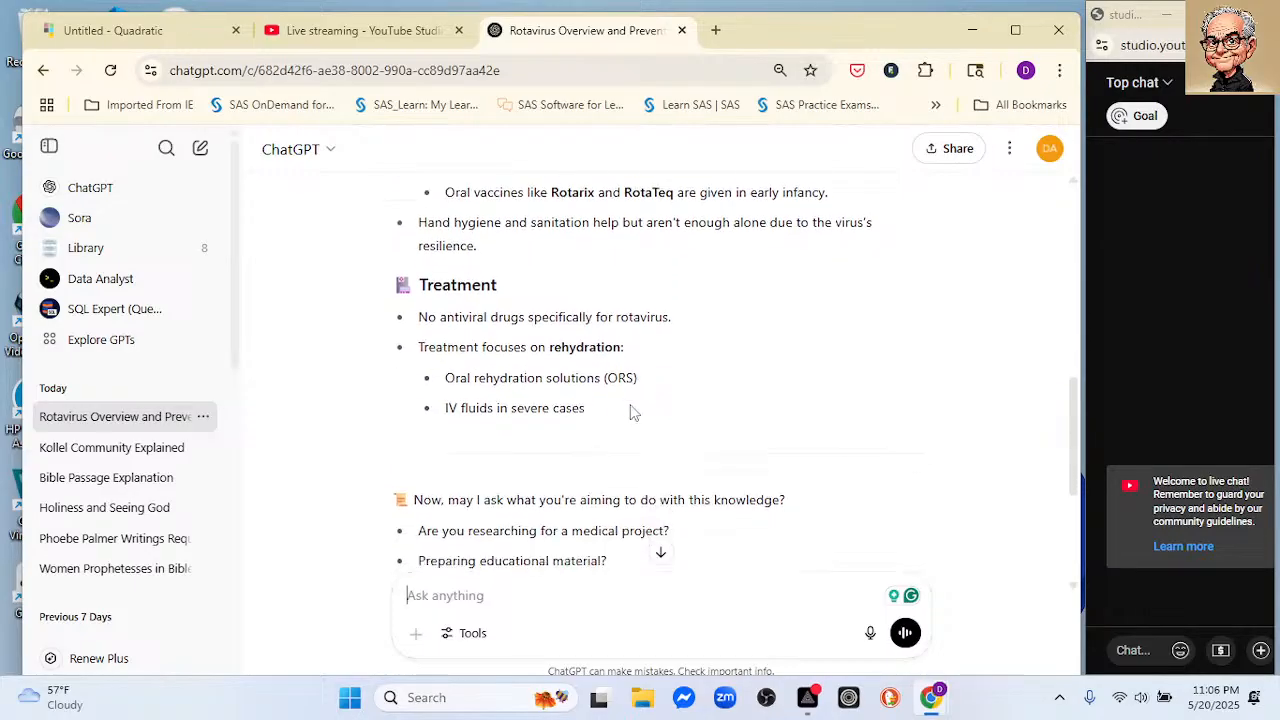
{"action": "scroll", "coordinate": [631, 412], "scroll_direction": "up", "scroll_amount": 3}
{"action": "scroll", "coordinate": [631, 412], "scroll_direction": "up", "scroll_amount": 3}
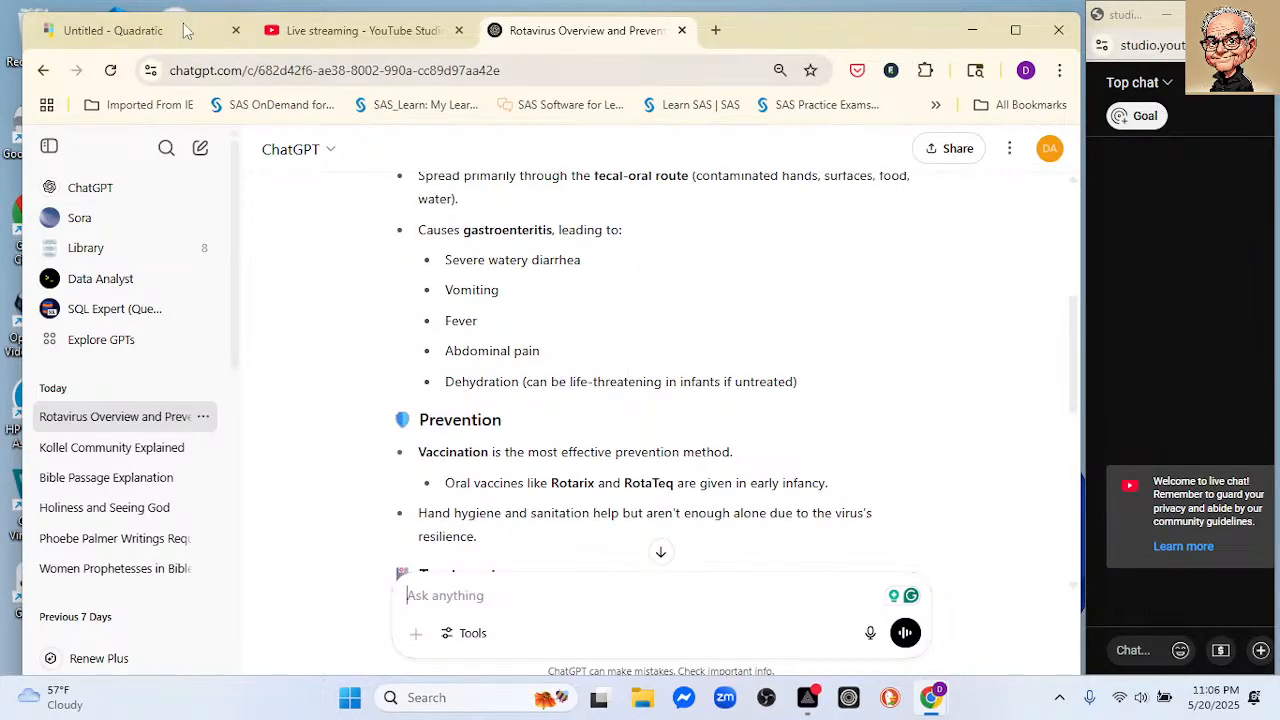
Step: Switch back to Quadratic and ask the sheet chat "What is rotavirus"
{"action": "left_click", "coordinate": [120, 30]}
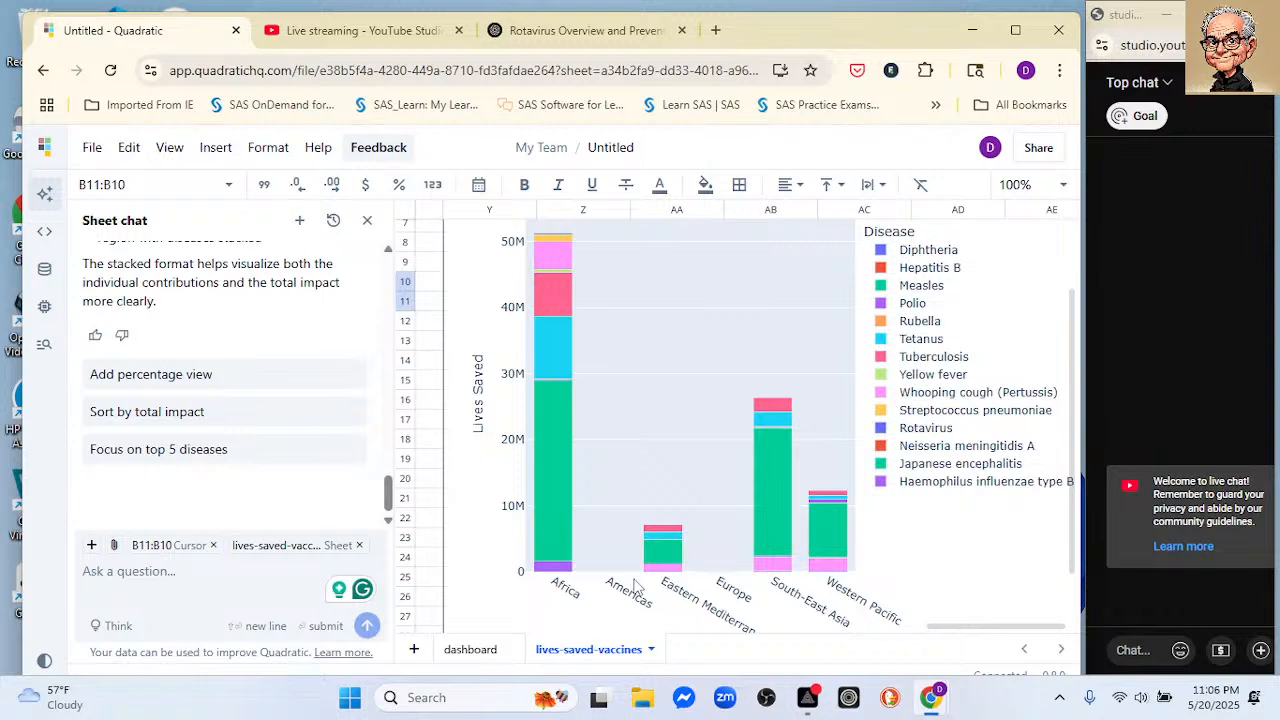
{"action": "scroll", "coordinate": [633, 578], "scroll_direction": "up", "scroll_amount": 1}
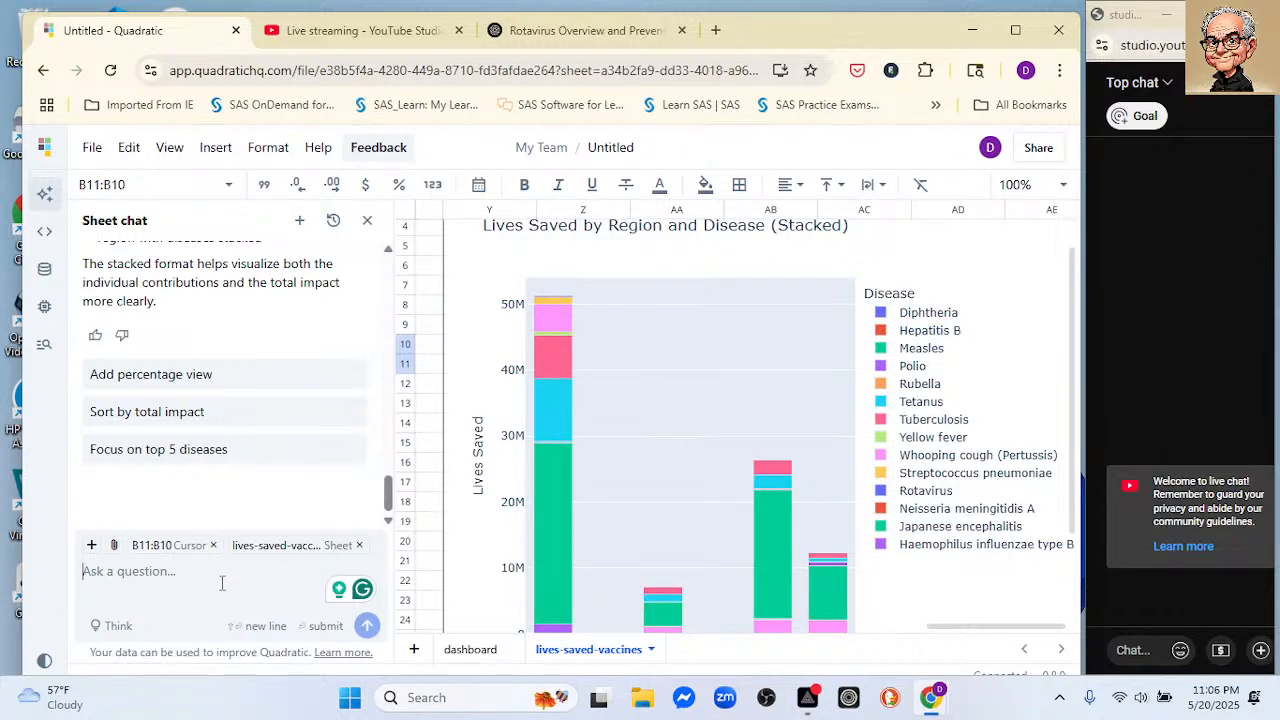
{"action": "type", "text": "What is rot"}
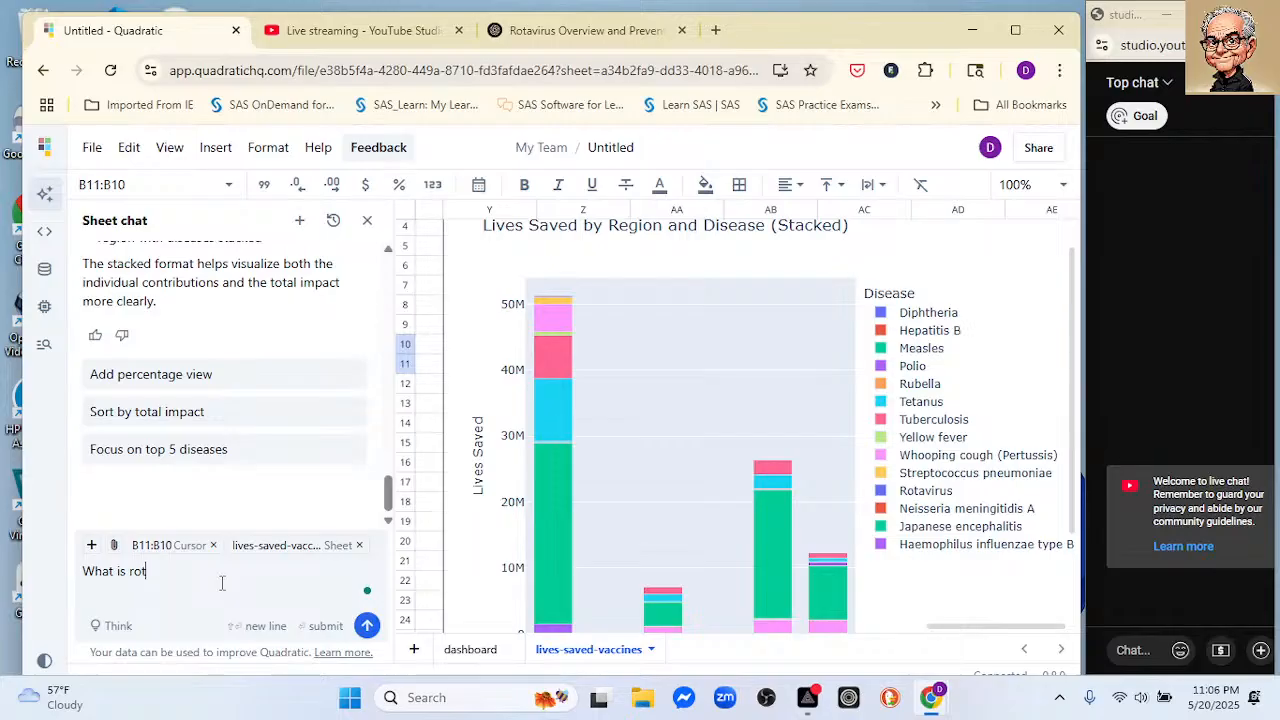
{"action": "type", "text": "avrus"}
{"action": "key", "text": "BackSpace"}
{"action": "key", "text": "BackSpace"}
{"action": "type", "text": "irus"}
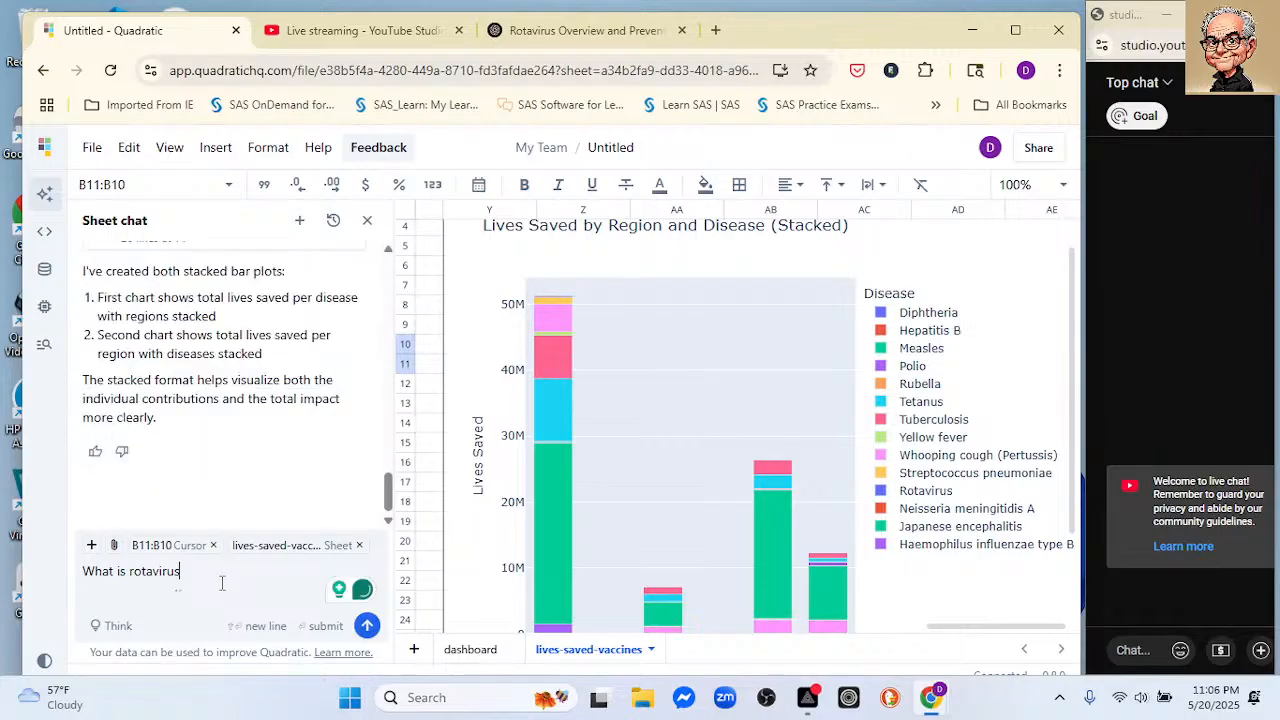
{"action": "key", "text": "Return"}
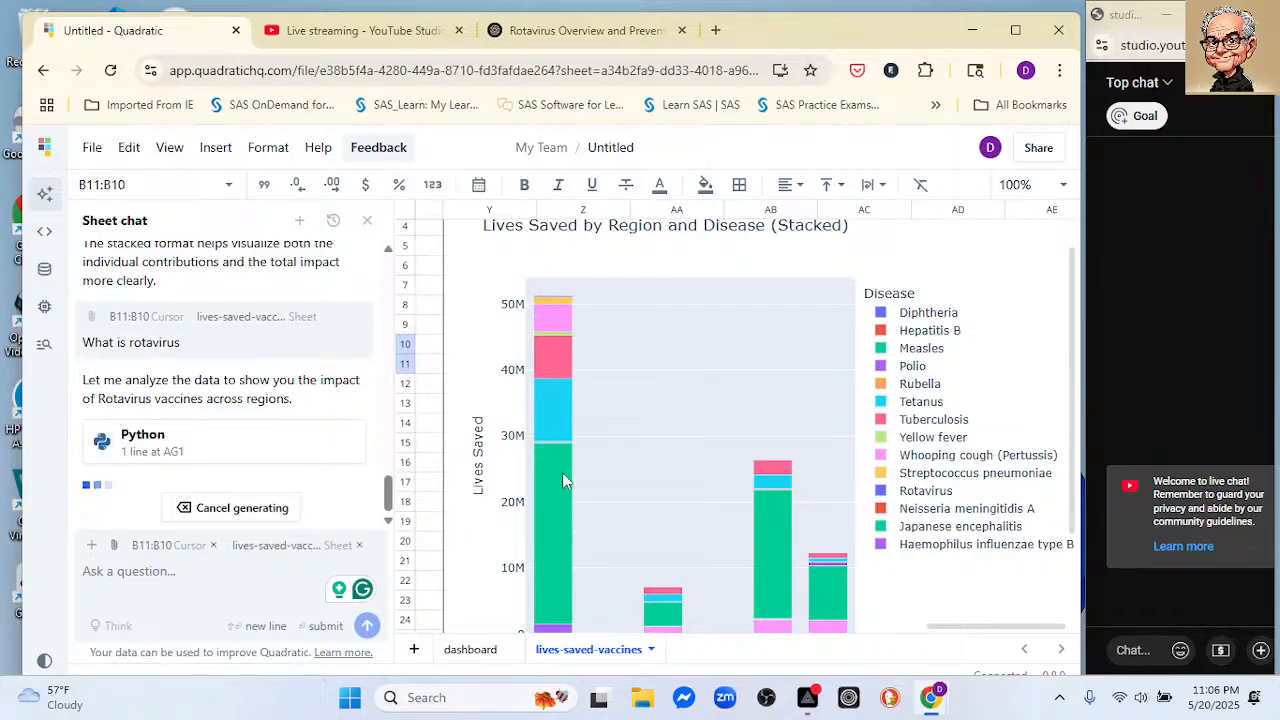
Step: Examine the rotavirus vaccine plot by region alongside the stacked plots, and check the dashboard sheet before returning to lives-saved-vaccines
{"action": "scroll", "coordinate": [559, 472], "scroll_direction": "down", "scroll_amount": 1}
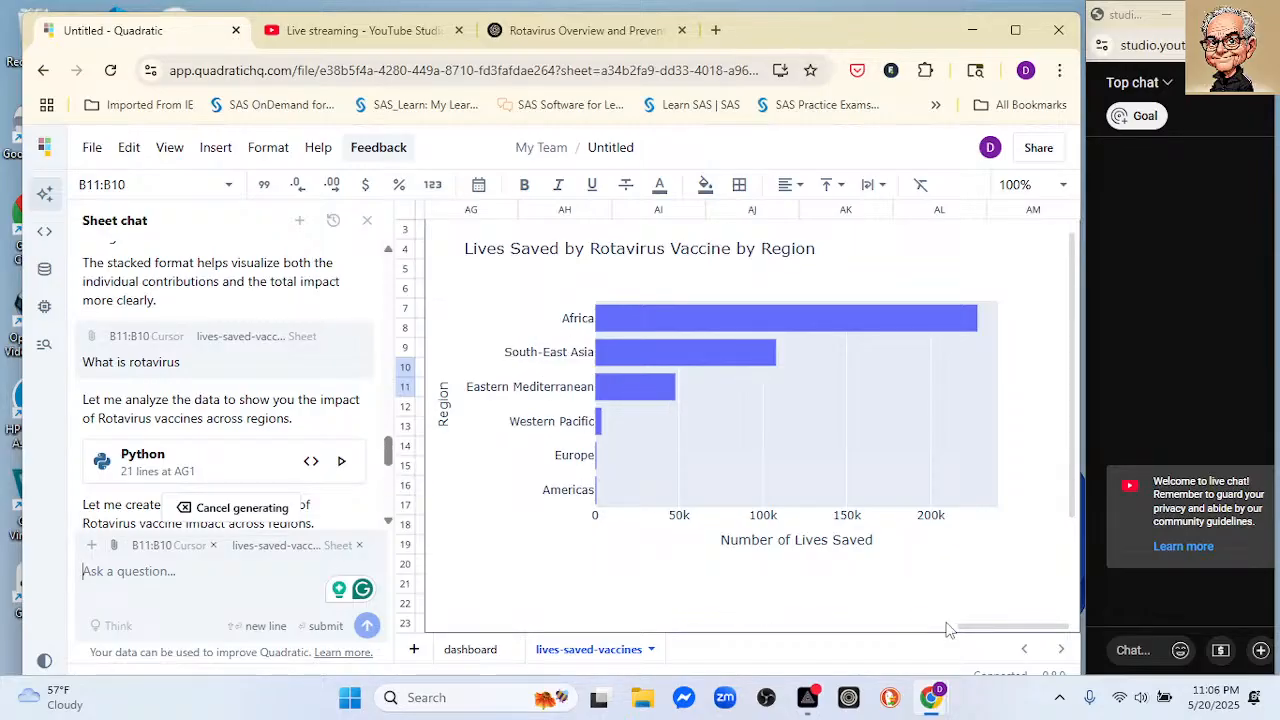
{"action": "left_click_drag", "start_coordinate": [966, 630], "coordinate": [910, 630]}
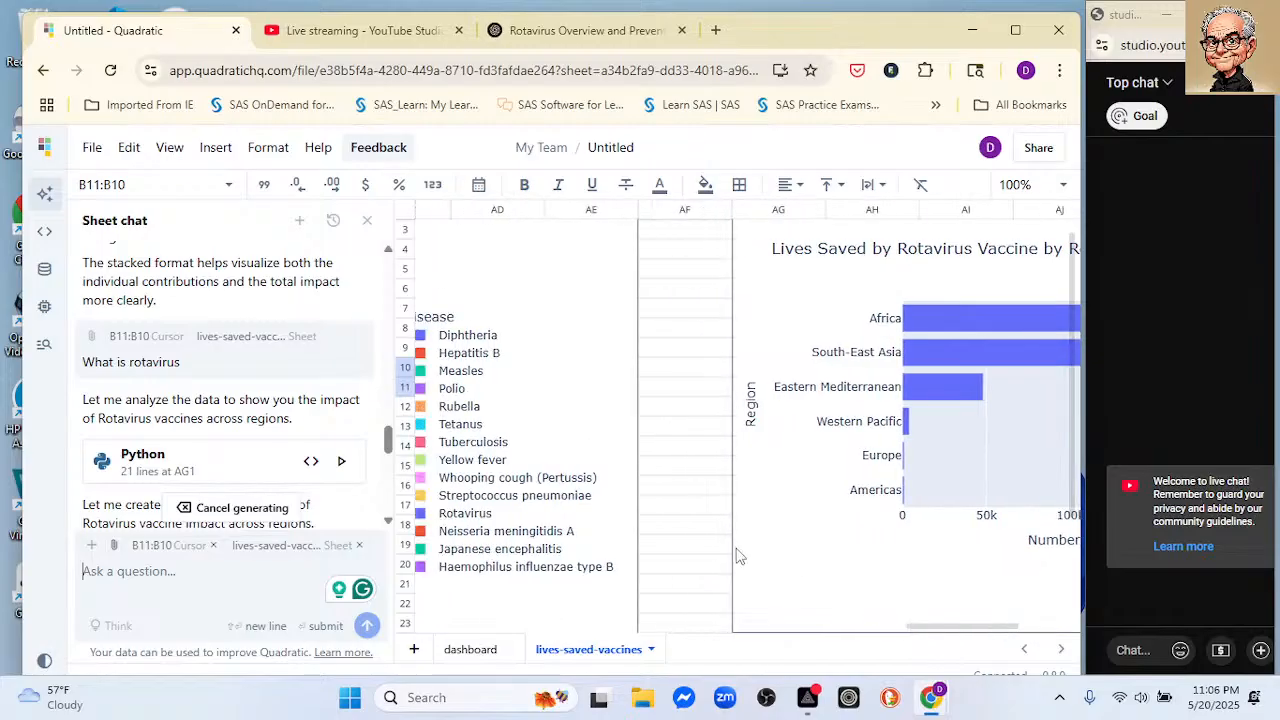
{"action": "scroll", "coordinate": [719, 512], "scroll_direction": "down", "scroll_amount": 5}
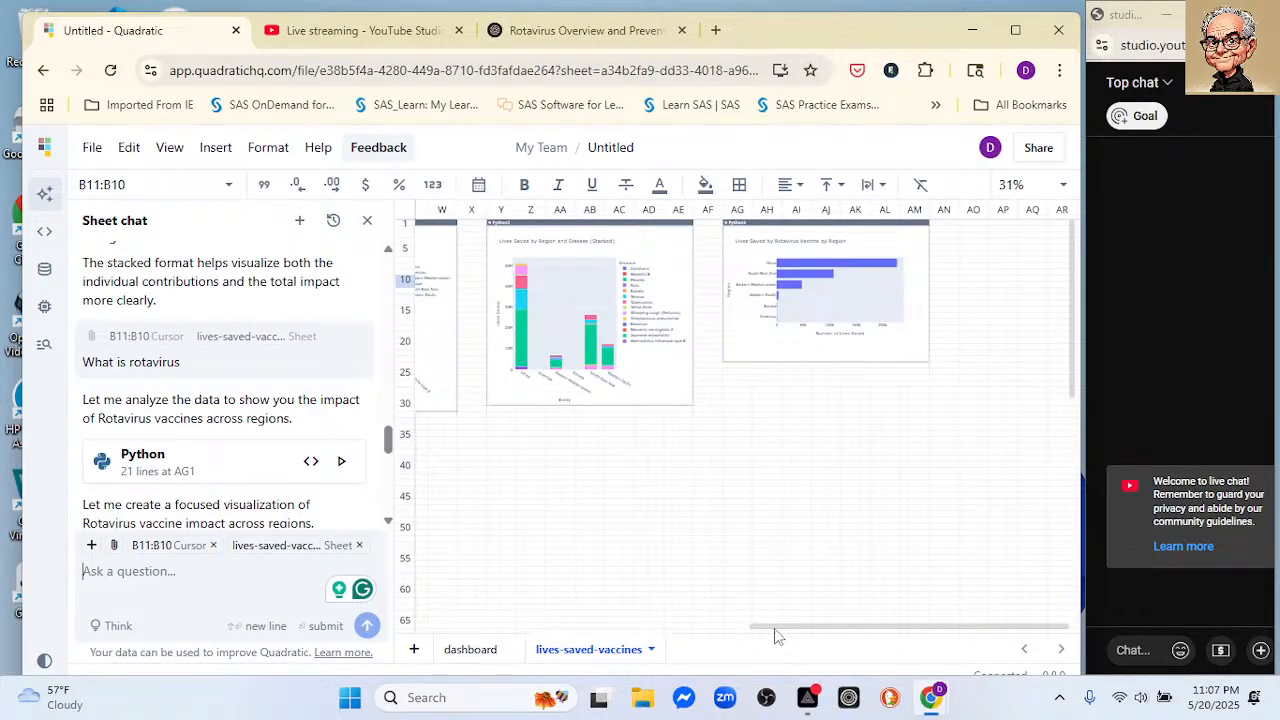
{"action": "left_click_drag", "start_coordinate": [774, 629], "coordinate": [460, 660]}
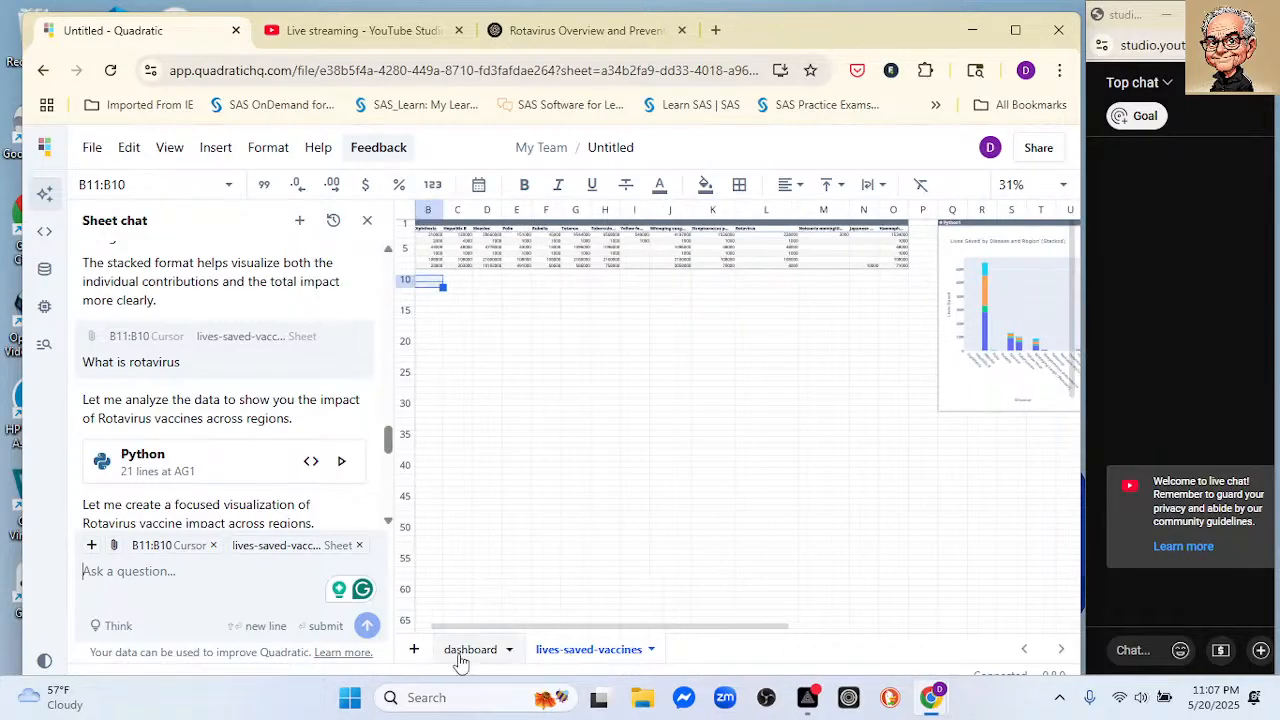
{"action": "left_click", "coordinate": [460, 660]}
{"action": "left_click", "coordinate": [553, 650]}
{"action": "left_click_drag", "start_coordinate": [786, 627], "coordinate": [846, 569]}
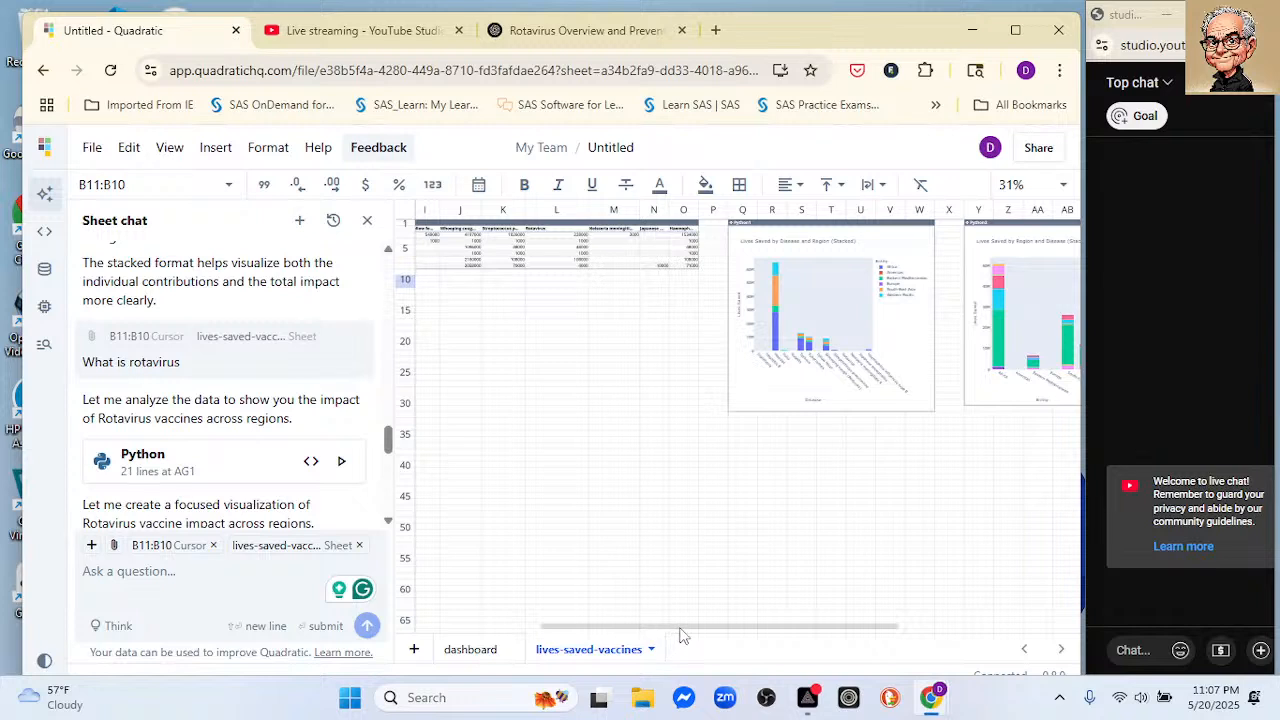
{"action": "left_click_drag", "start_coordinate": [688, 630], "coordinate": [884, 622]}
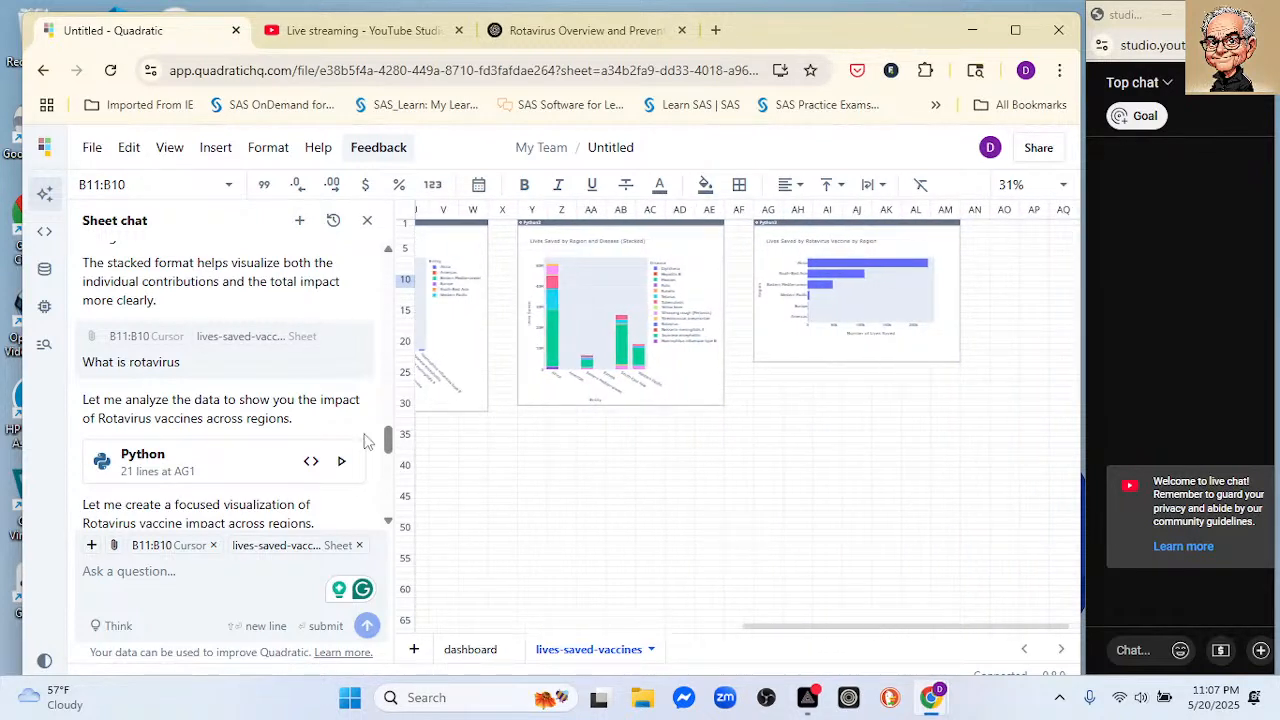
Step: Read the sheet chat's rotavirus explanation, then select empty cell N27 beside the stacked disease plot
{"action": "scroll", "coordinate": [254, 399], "scroll_direction": "down", "scroll_amount": 5}
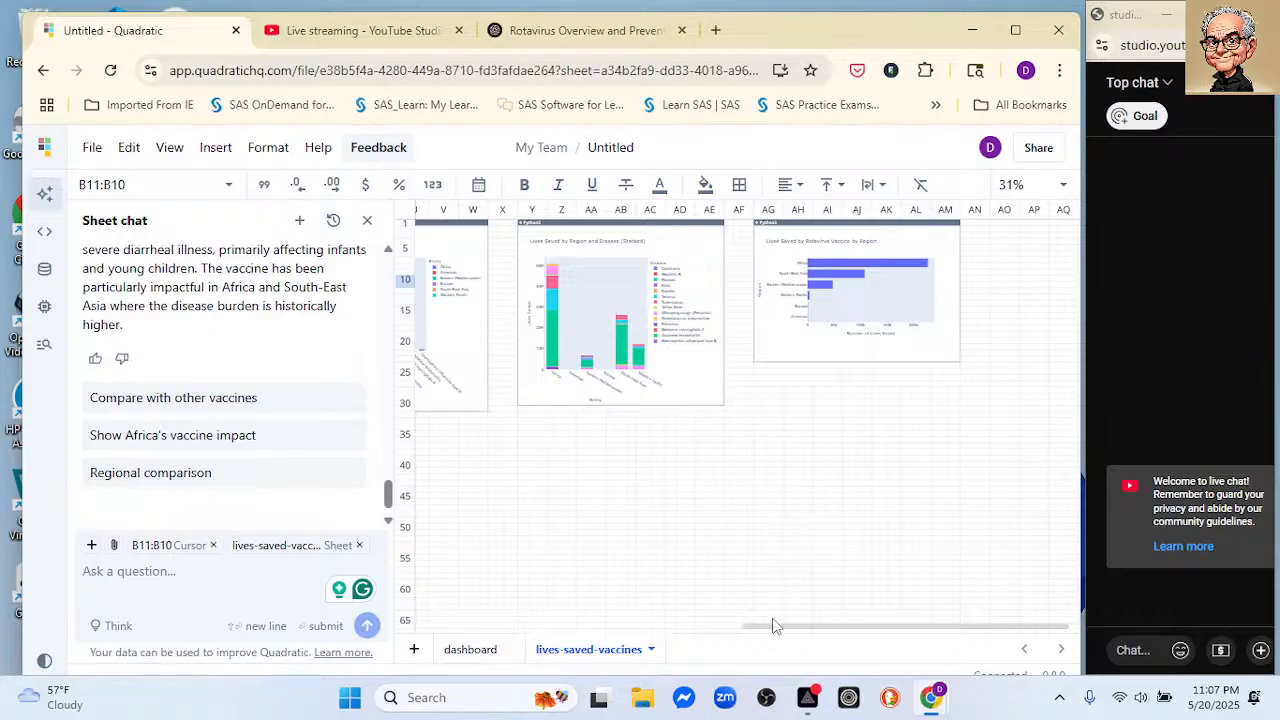
{"action": "left_click_drag", "start_coordinate": [772, 626], "coordinate": [643, 554]}
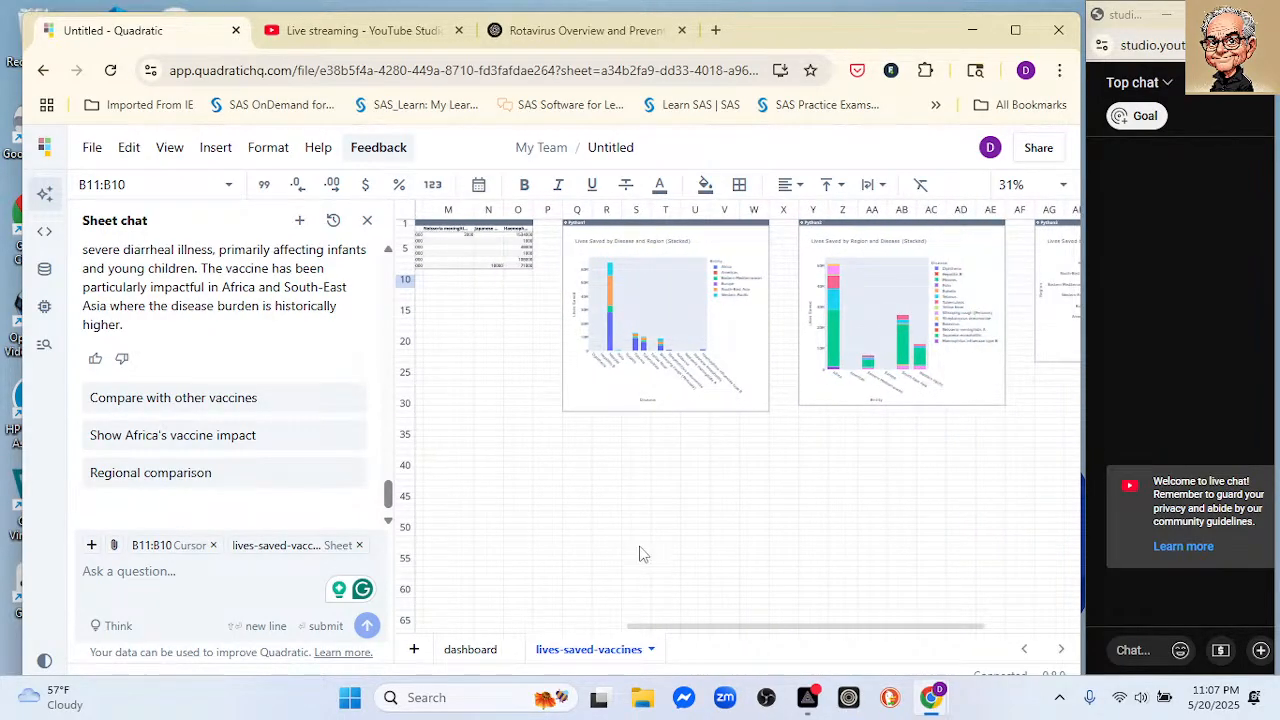
{"action": "left_click", "coordinate": [489, 380]}
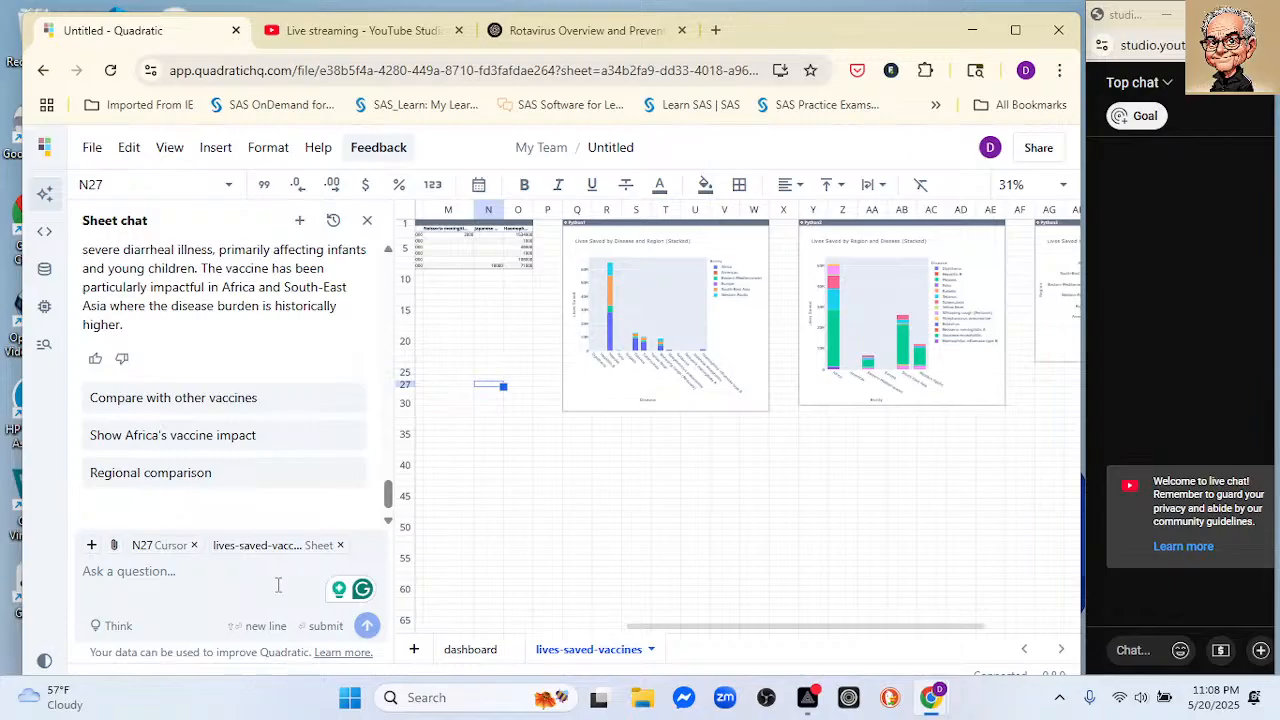
Step: Ask the sheet chat "Now recreate the two side by side plots as separate plots"
{"action": "type", "text": "Now"}
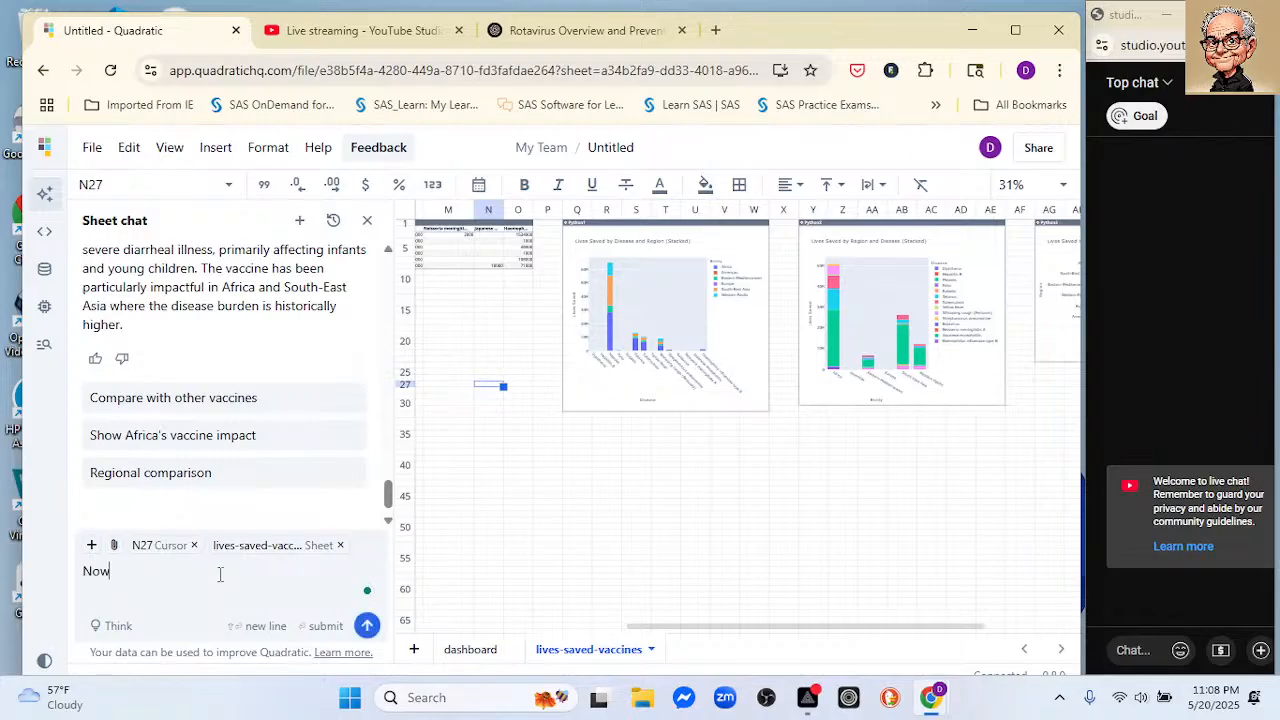
{"action": "type", "text": " recreate the two side by s"}
{"action": "type", "text": "ide plots"}
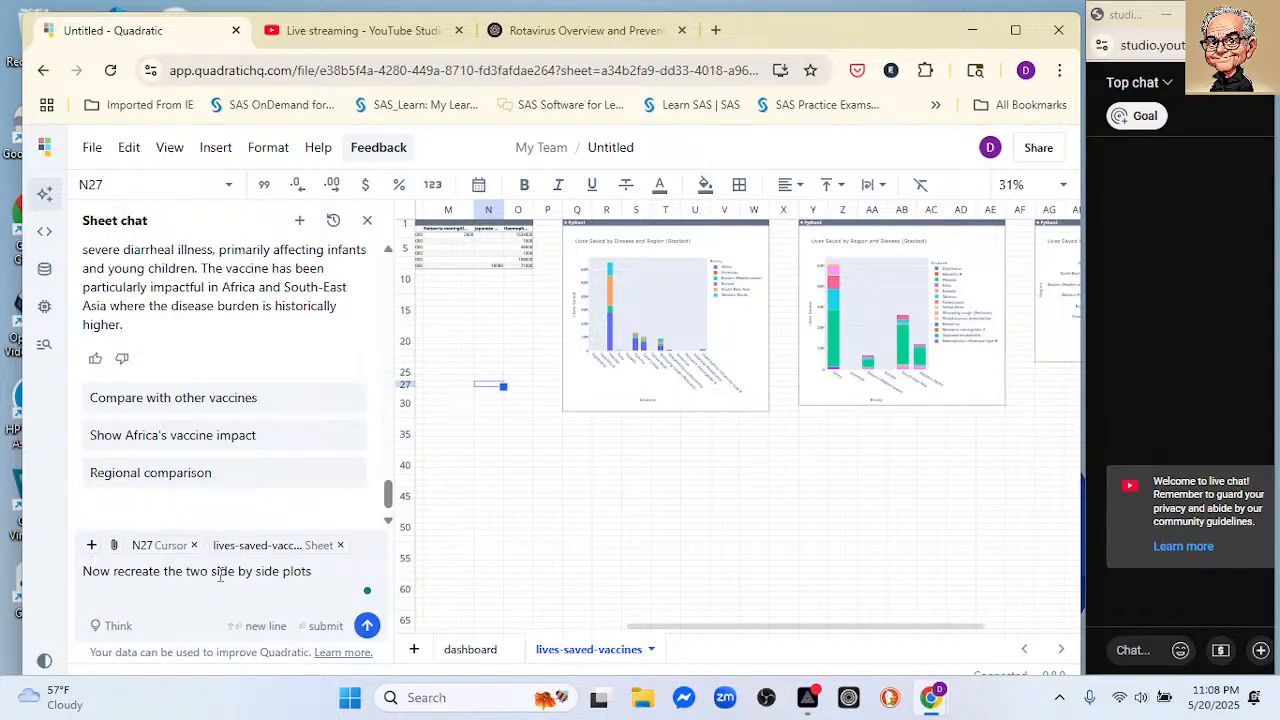
{"action": "type", "text": " as separate plots"}
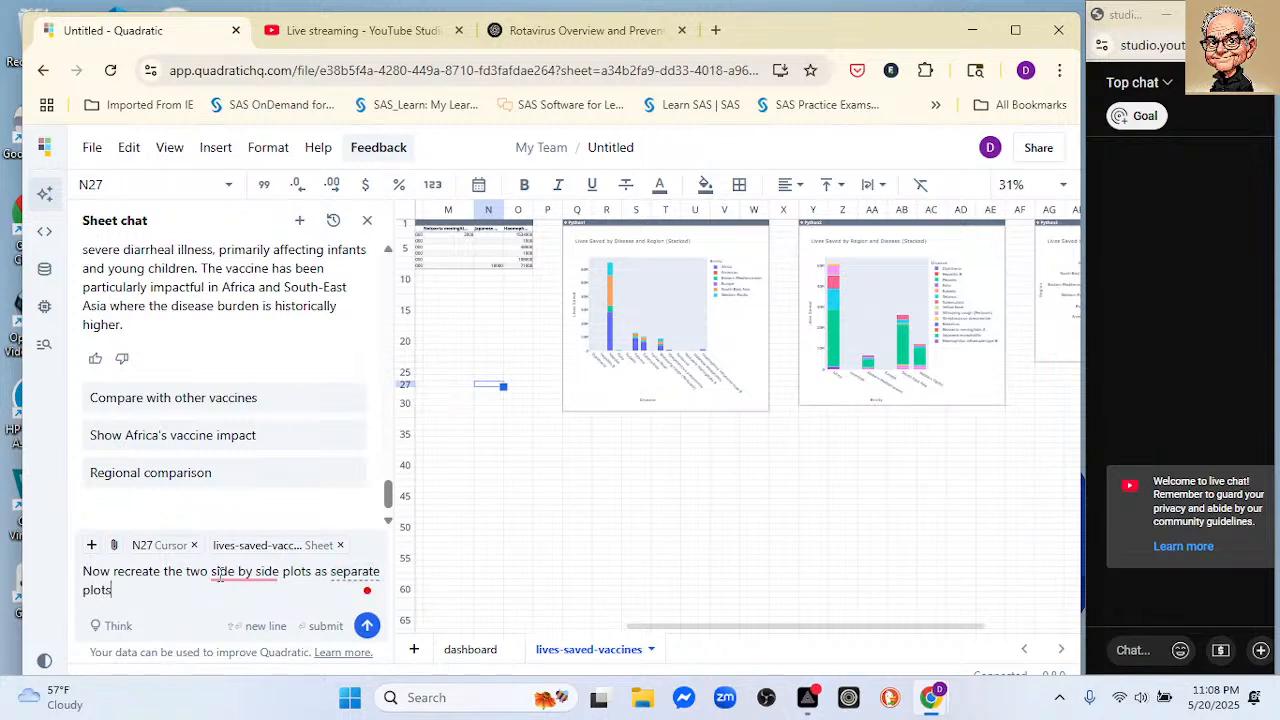
{"action": "key", "text": "Return"}
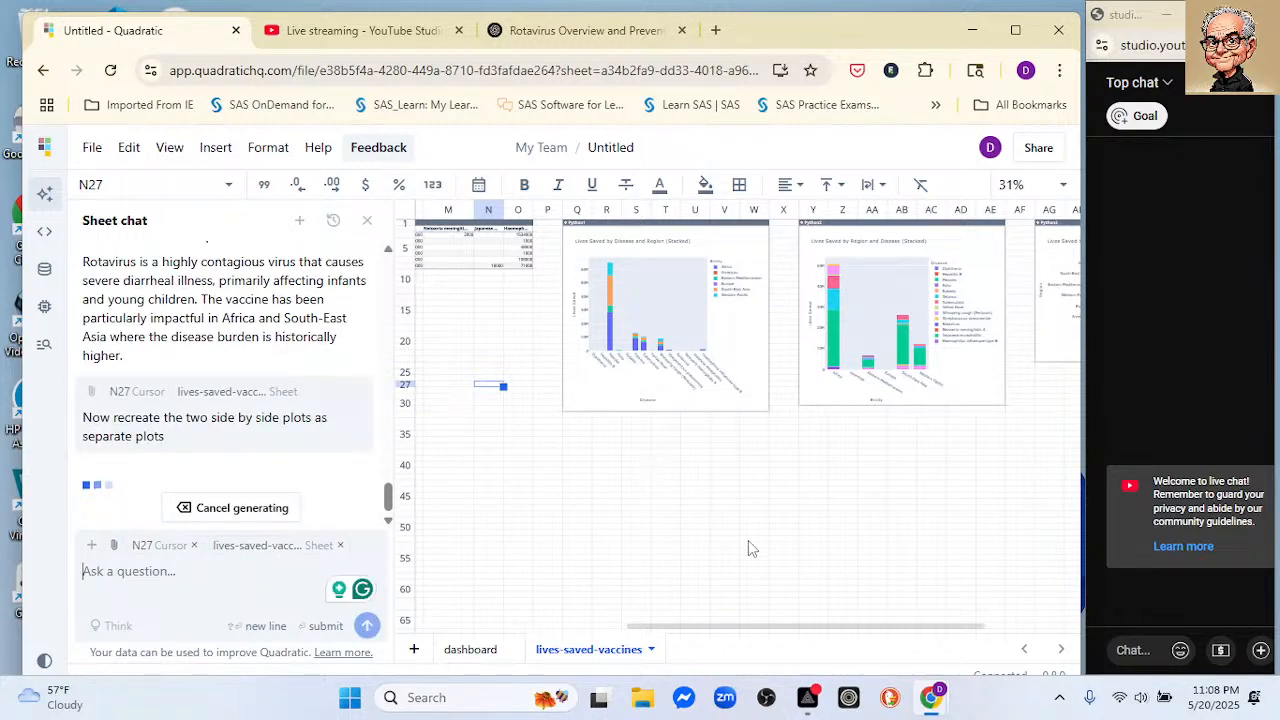
Step: Review the recreated disease and region plots on lives-saved-vaccines, and request the chat's suggested analysis of the top 3 diseases per region
{"action": "left_click_drag", "start_coordinate": [761, 627], "coordinate": [922, 600]}
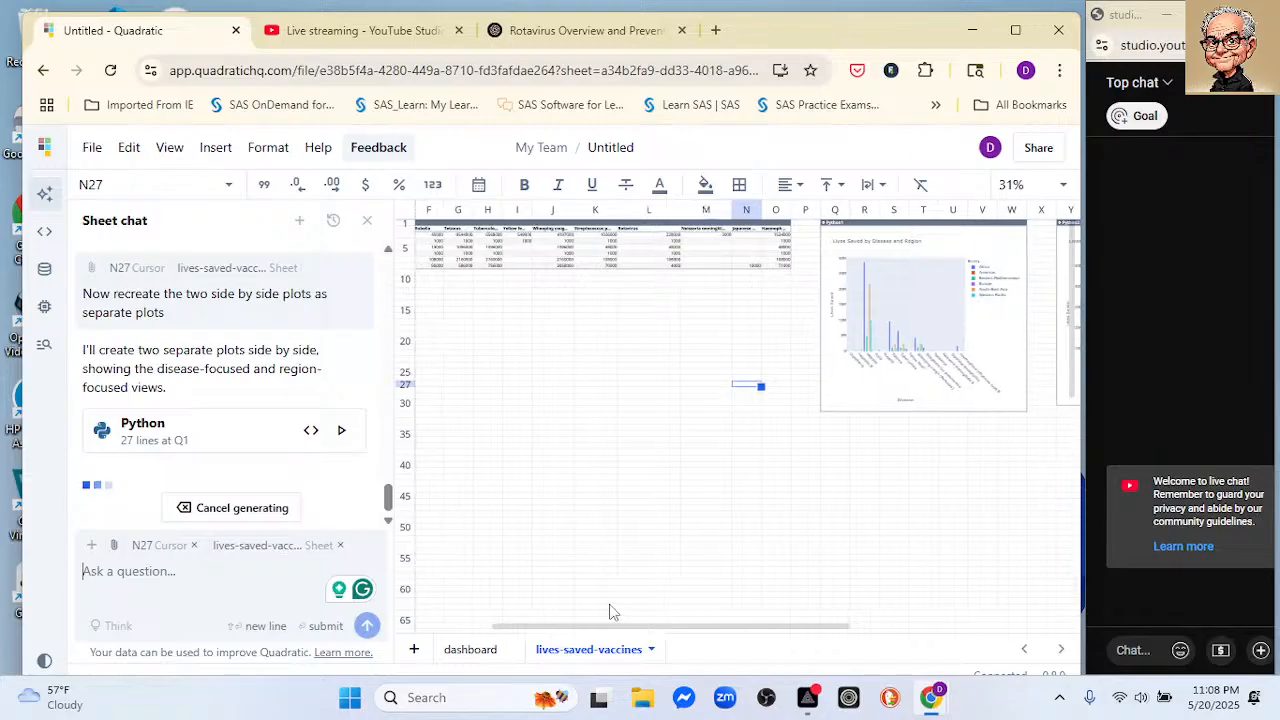
{"action": "scroll", "coordinate": [706, 601], "scroll_direction": "right", "scroll_amount": 1}
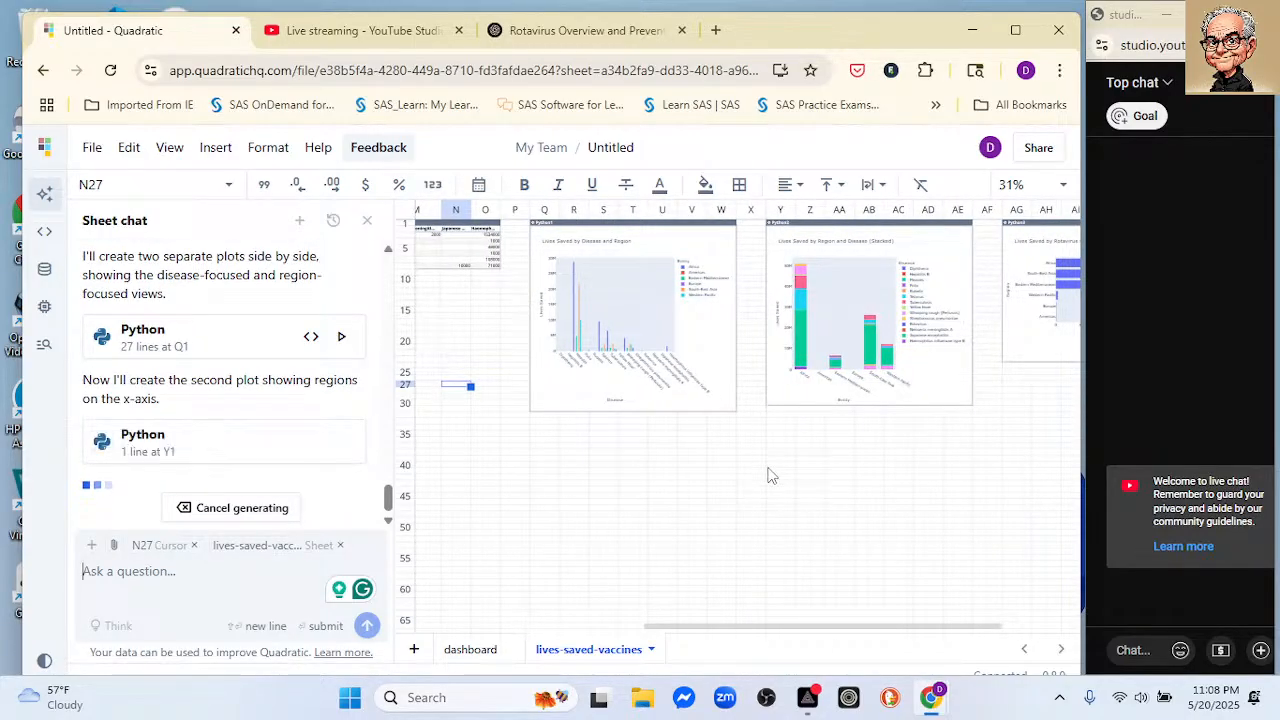
{"action": "mouse_move", "coordinate": [860, 630]}
{"action": "left_mouse_down"}
{"action": "mouse_move", "coordinate": [977, 620]}
{"action": "mouse_move", "coordinate": [869, 618]}
{"action": "left_mouse_up"}
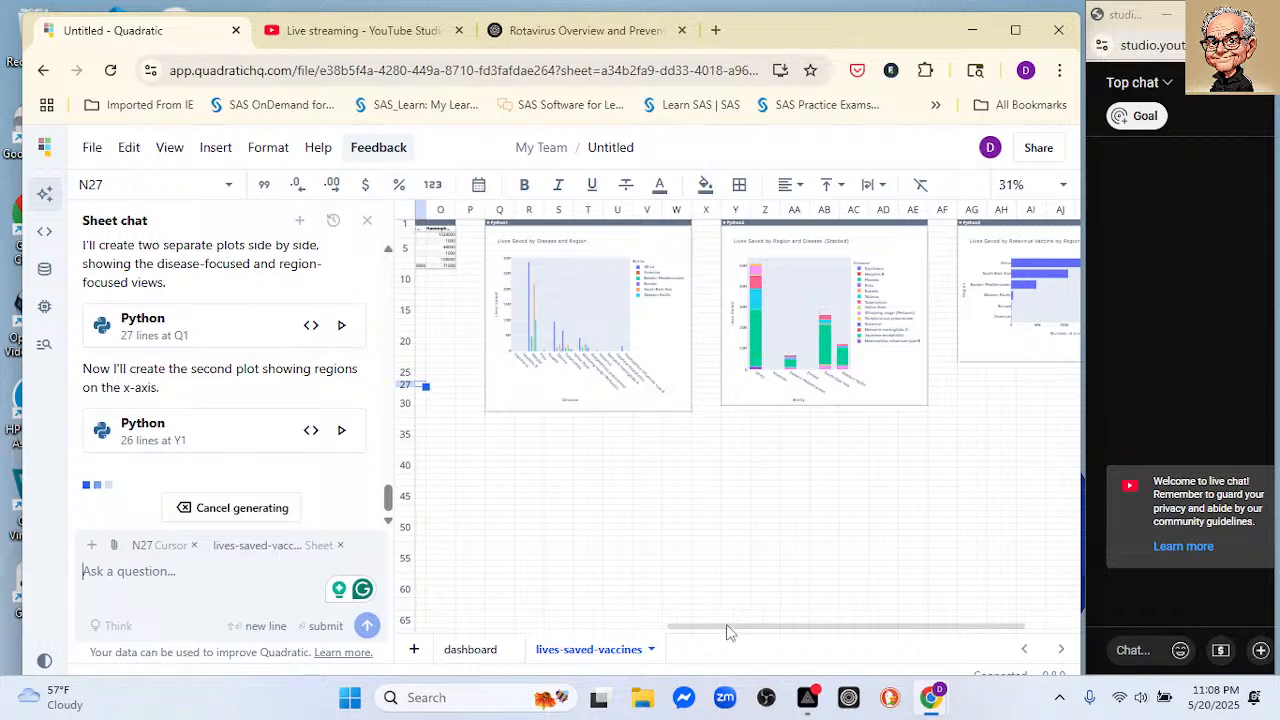
{"action": "left_click_drag", "start_coordinate": [729, 631], "coordinate": [803, 615]}
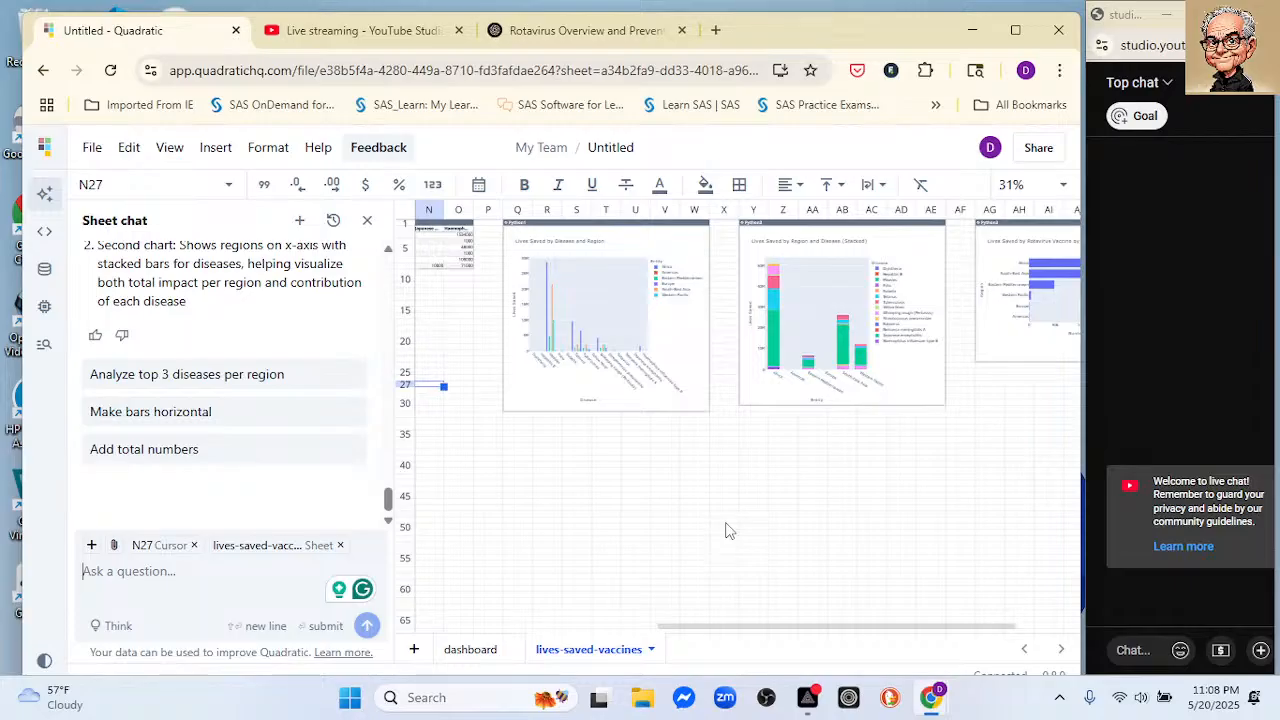
{"action": "left_click", "coordinate": [207, 380]}
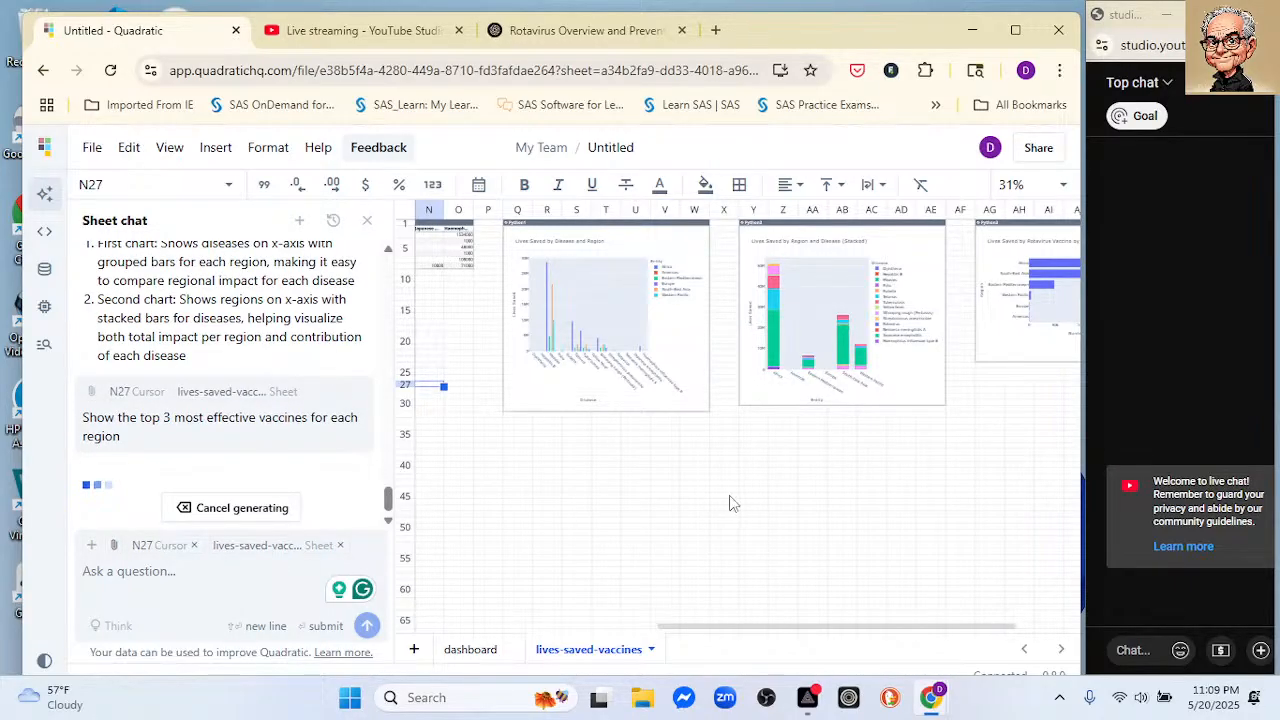
{"action": "left_click", "coordinate": [470, 649]}
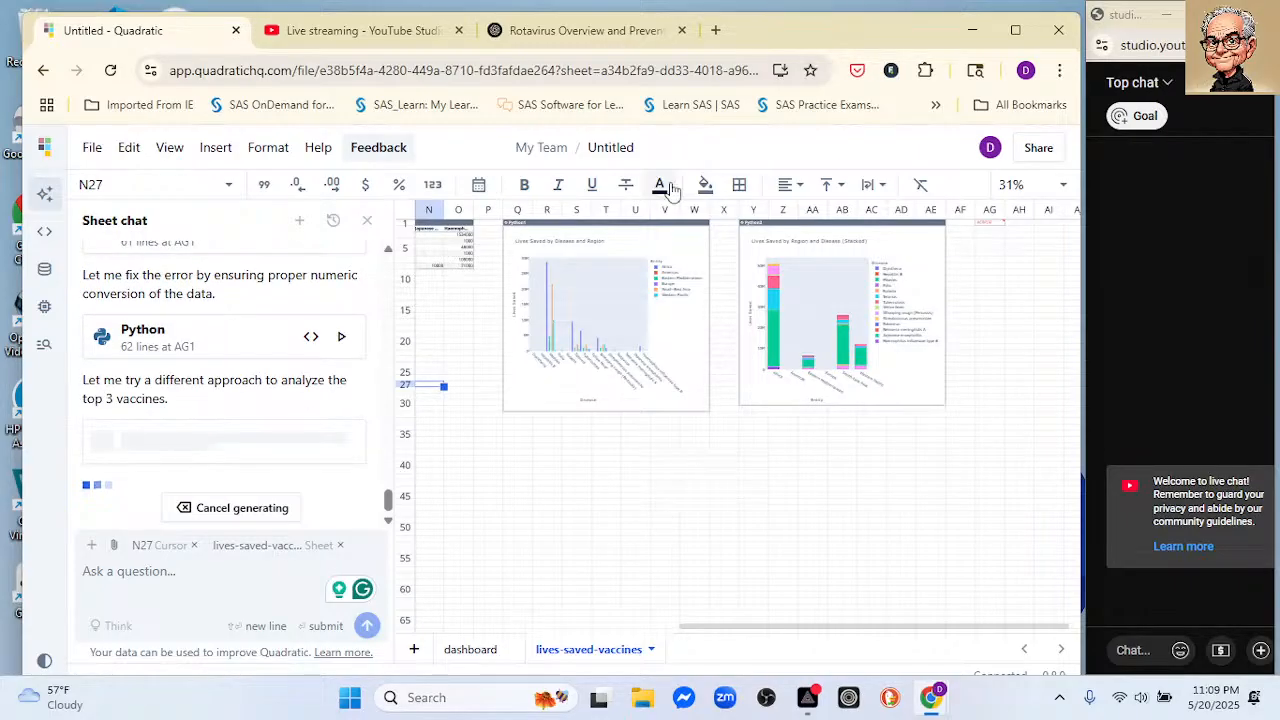
Step: Rename the untitled file as "Lives Saved by Vaccine"
{"action": "left_click", "coordinate": [612, 143]}
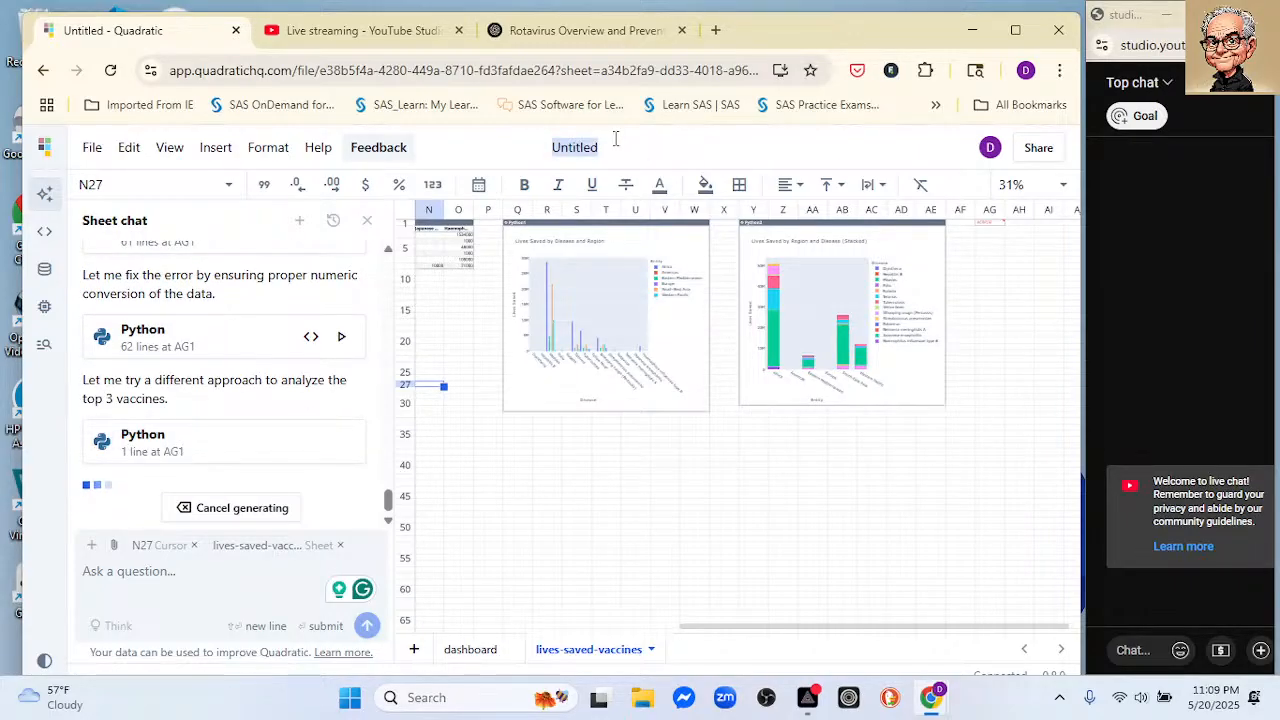
{"action": "type", "text": "Lives Save"}
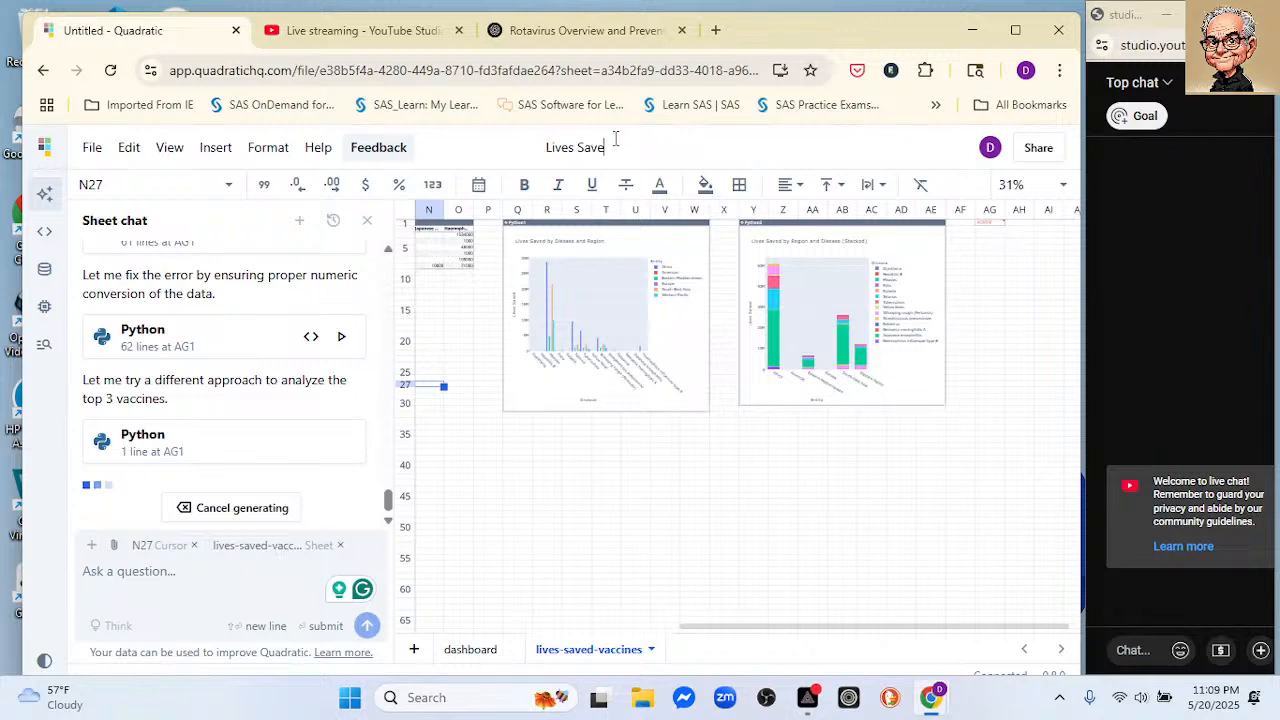
{"action": "type", "text": "d by Vaccine"}
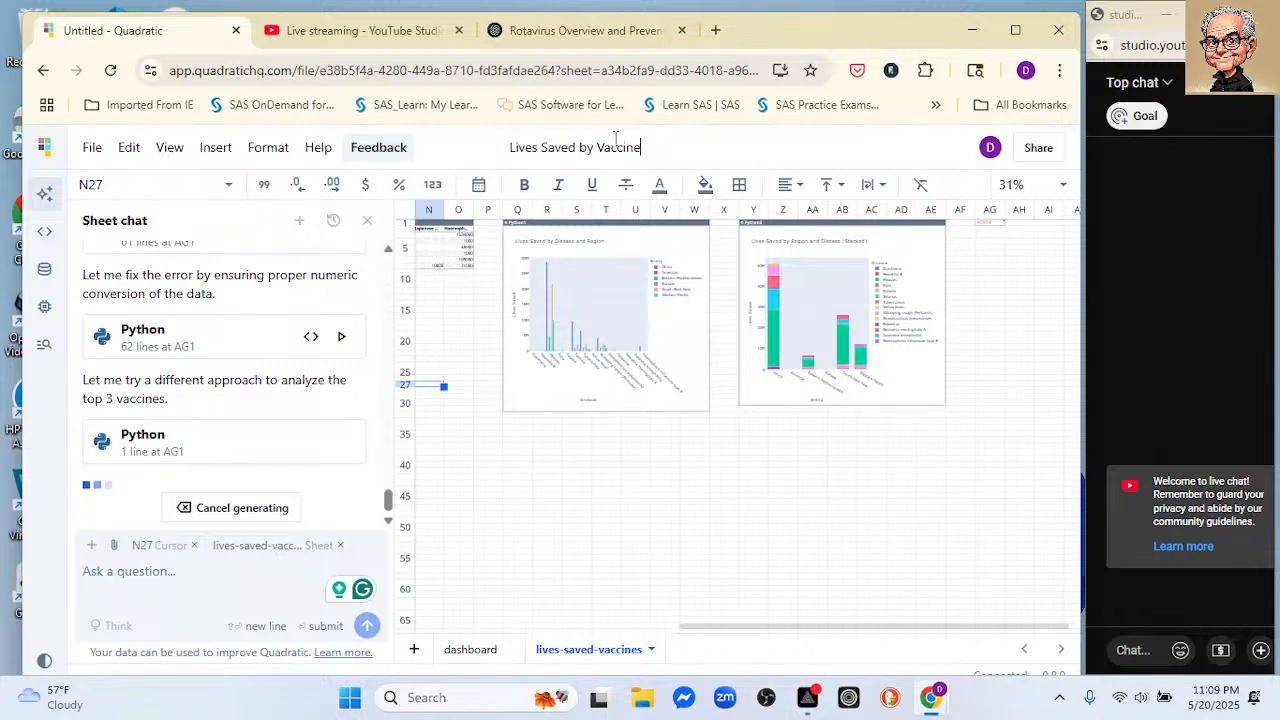
{"action": "key", "text": "Return"}
Step: Extend the Top 3 Most Effective Vaccines by Region chart down to about row 29 and examine its bars for each region
{"action": "scroll", "coordinate": [898, 421], "scroll_direction": "right", "scroll_amount": 2}
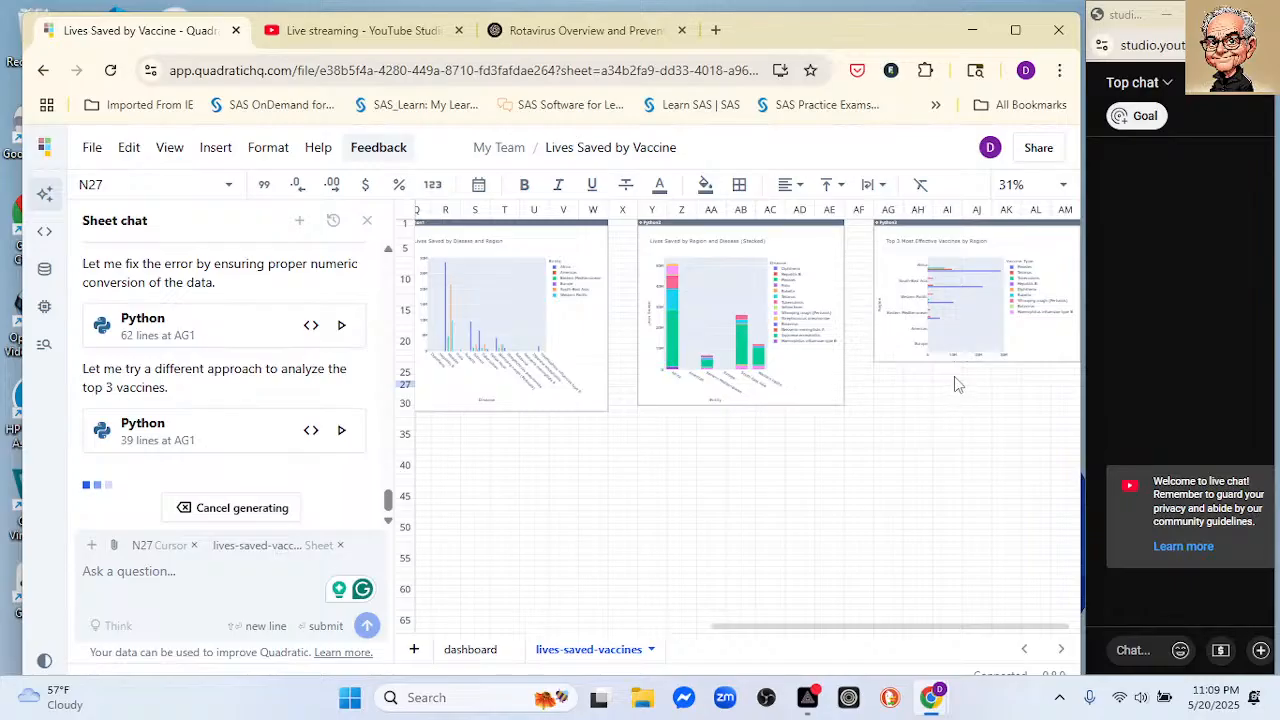
{"action": "left_click_drag", "start_coordinate": [957, 363], "coordinate": [954, 398]}
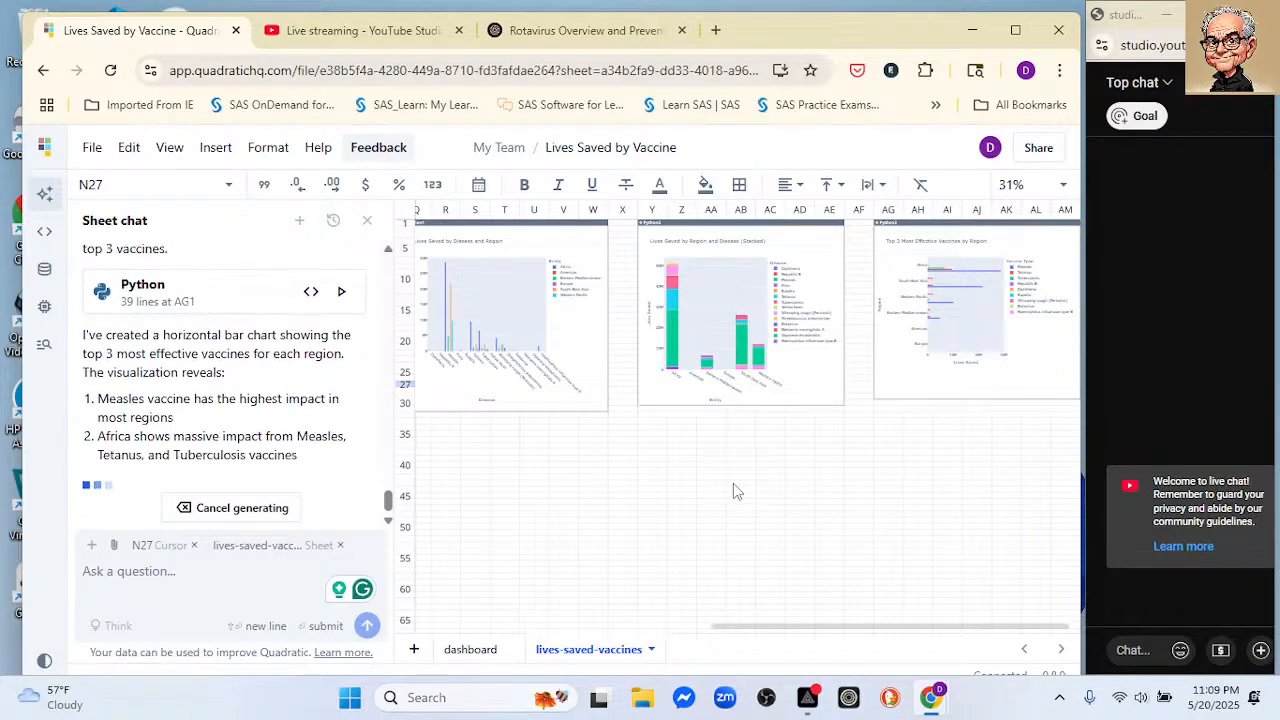
{"action": "scroll", "coordinate": [714, 486], "scroll_direction": "up", "scroll_amount": 2}
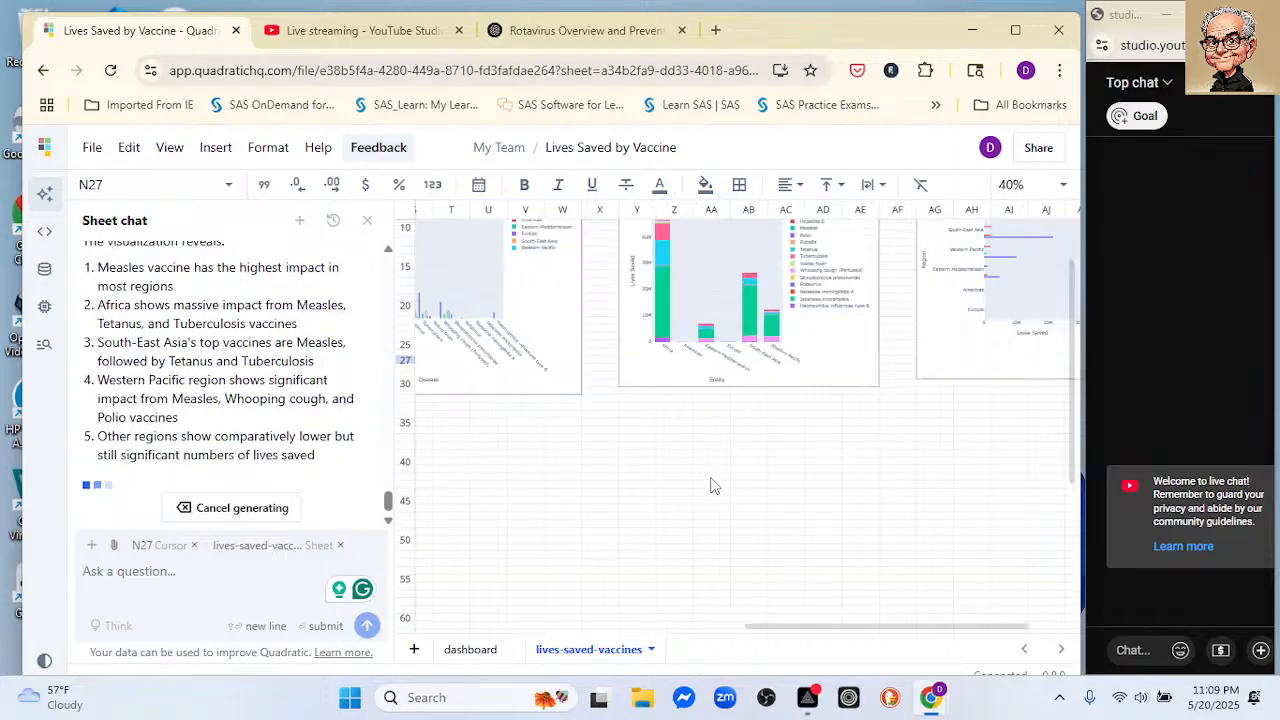
{"action": "scroll", "coordinate": [714, 486], "scroll_direction": "up", "scroll_amount": 1}
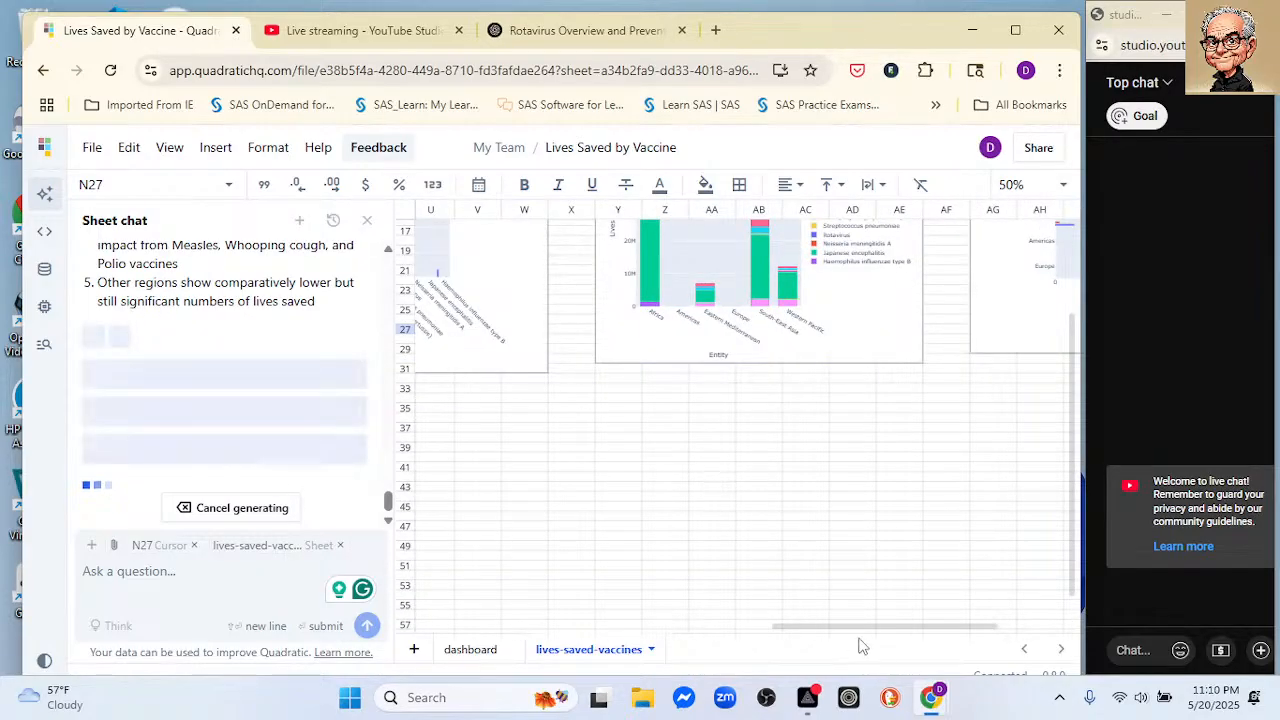
{"action": "left_click_drag", "start_coordinate": [888, 628], "coordinate": [976, 610]}
{"action": "scroll", "coordinate": [878, 522], "scroll_direction": "up", "scroll_amount": 1}
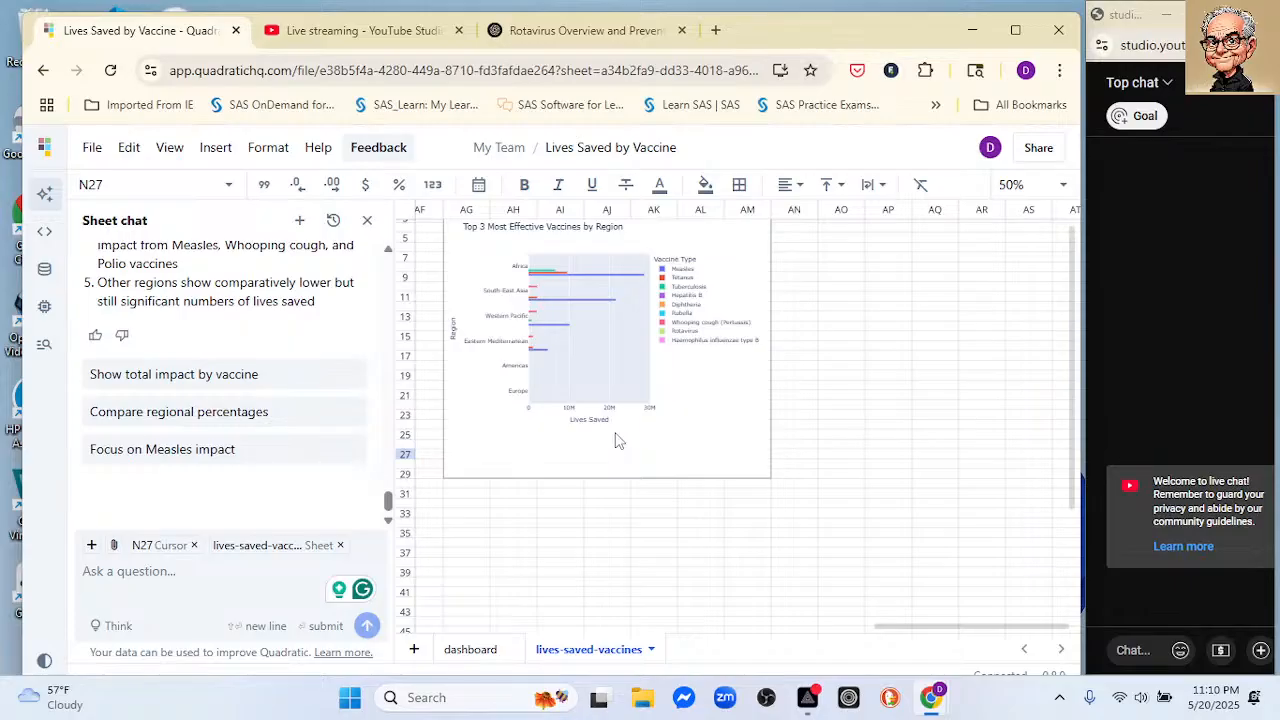
{"action": "scroll", "coordinate": [617, 441], "scroll_direction": "up", "scroll_amount": 1}
{"action": "scroll", "coordinate": [617, 441], "scroll_direction": "up", "scroll_amount": 1}
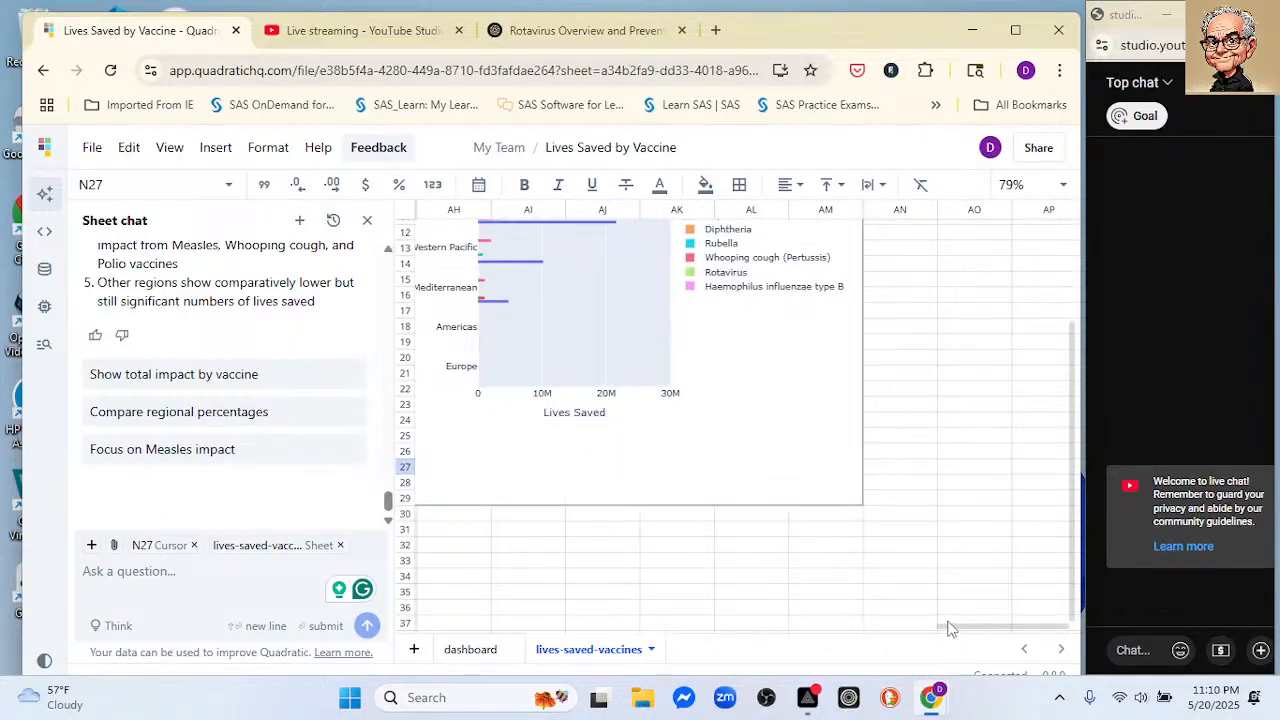
{"action": "left_click_drag", "start_coordinate": [946, 628], "coordinate": [916, 631]}
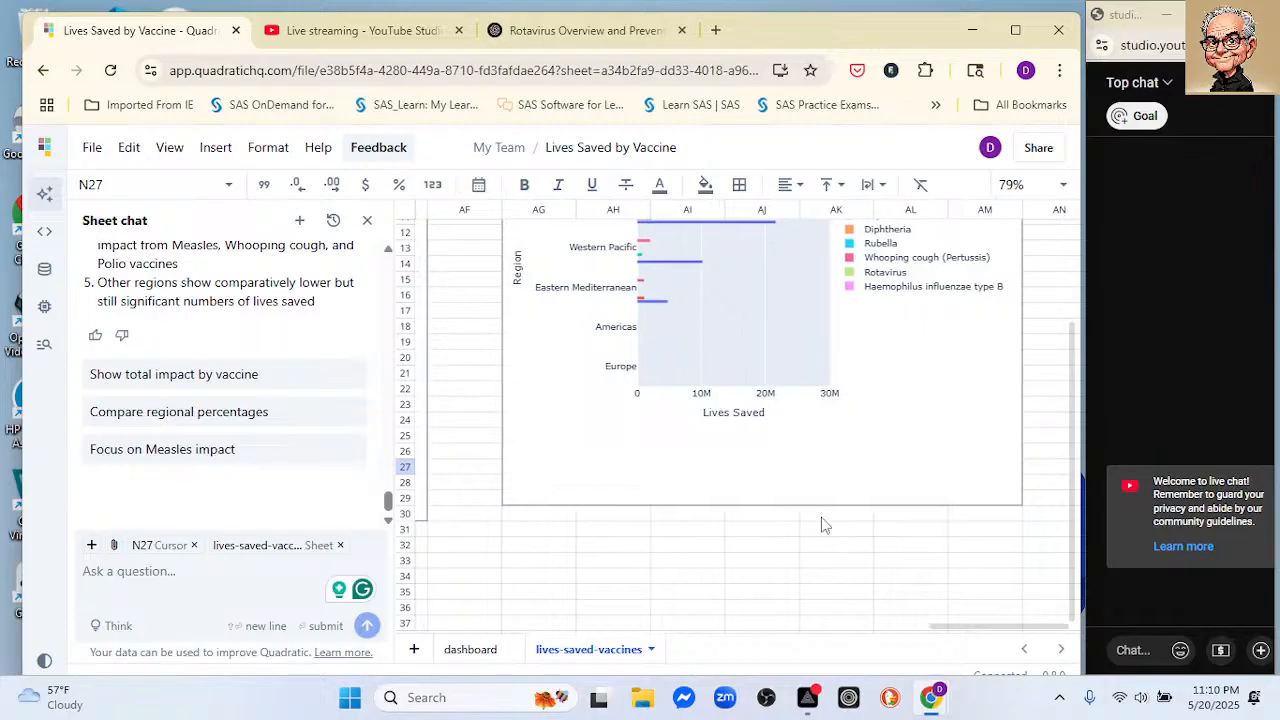
{"action": "scroll", "coordinate": [823, 523], "scroll_direction": "up", "scroll_amount": 3}
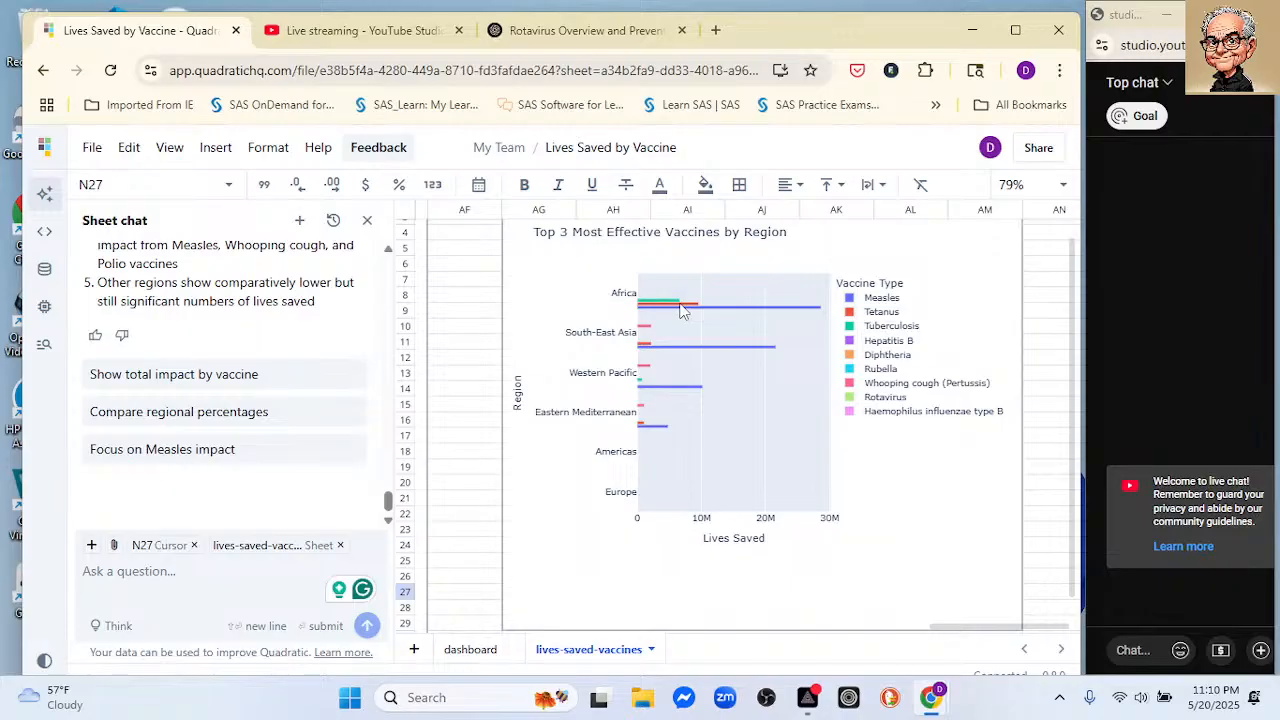
Step: Begin a sheet chat request with "double the" and switch to PRISM Live Studio
{"action": "left_click", "coordinate": [208, 575]}
{"action": "type", "text": "dobule"}
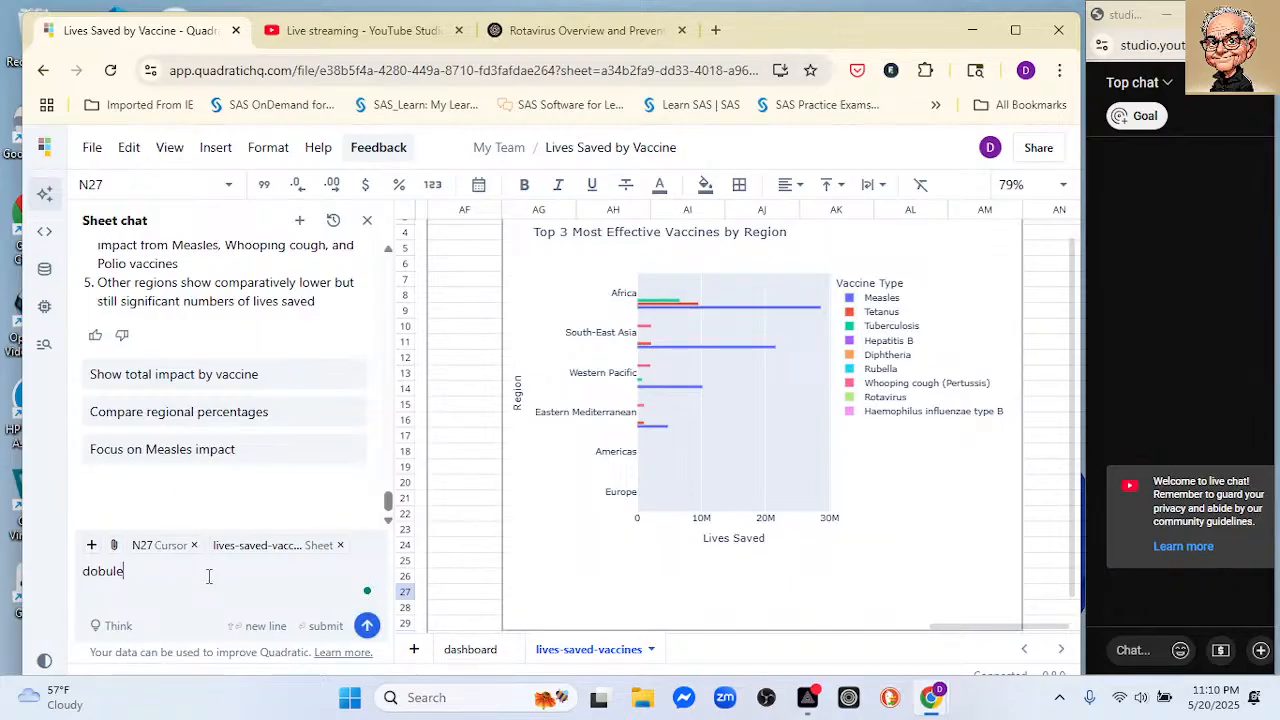
{"action": "key", "text": "BackSpace"}
{"action": "key", "text": "BackSpace"}
{"action": "key", "text": "BackSpace"}
{"action": "key", "text": "BackSpace"}
{"action": "type", "text": "uble the"}
{"action": "left_click", "coordinate": [820, 697]}
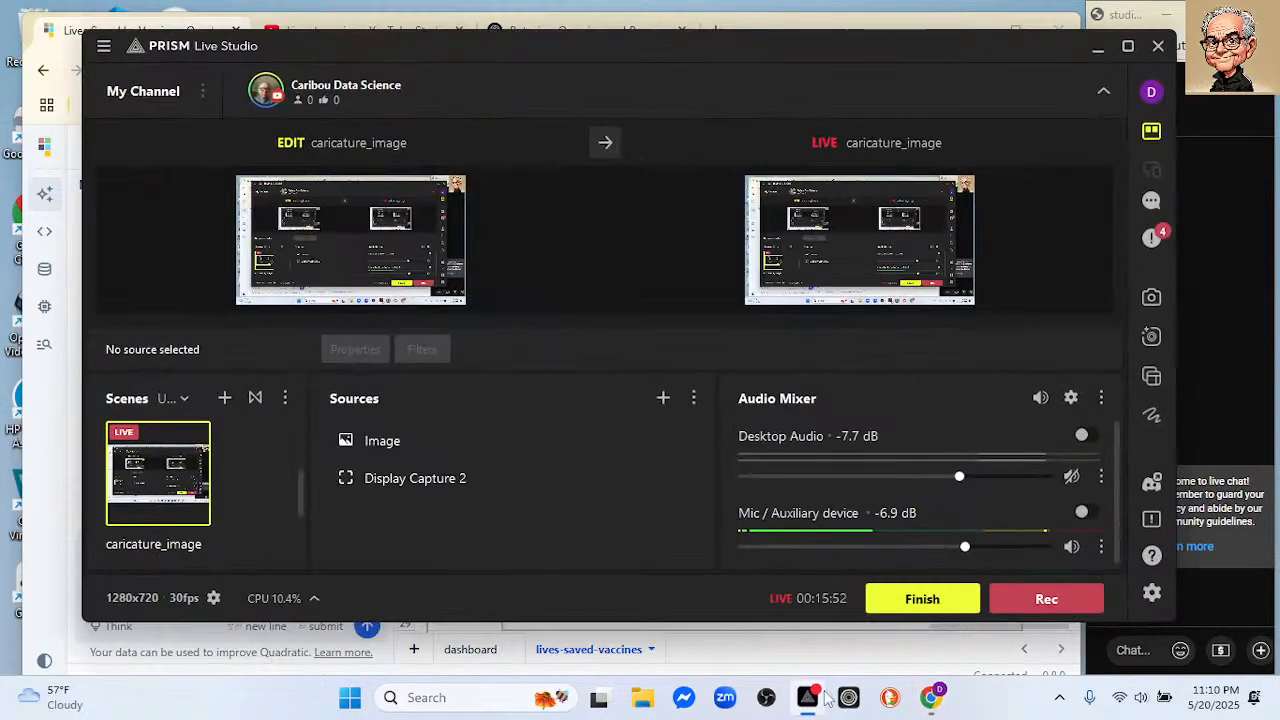